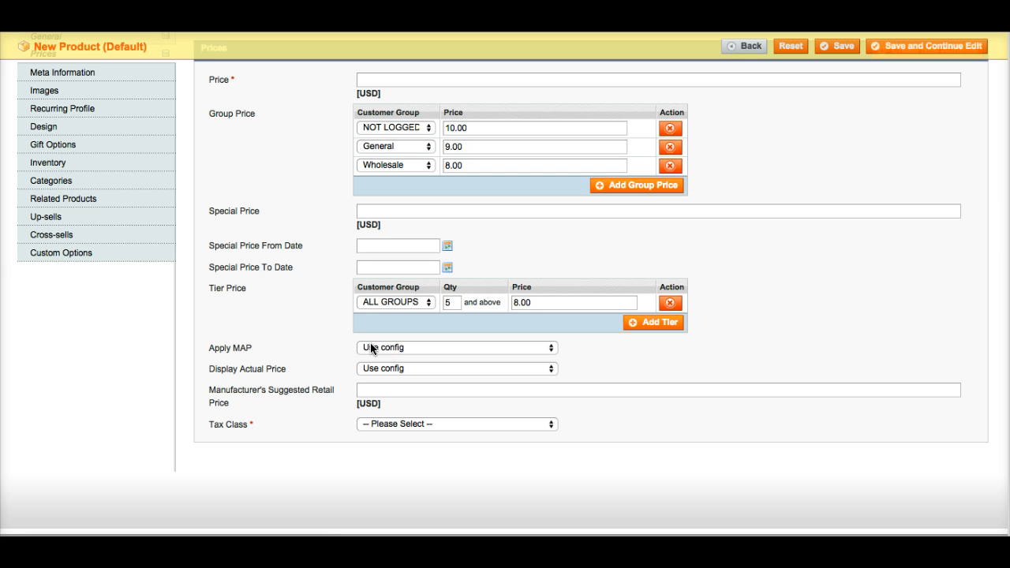
Review the available options for the product's Apply MAP setting
click(371, 349)
click(383, 347)
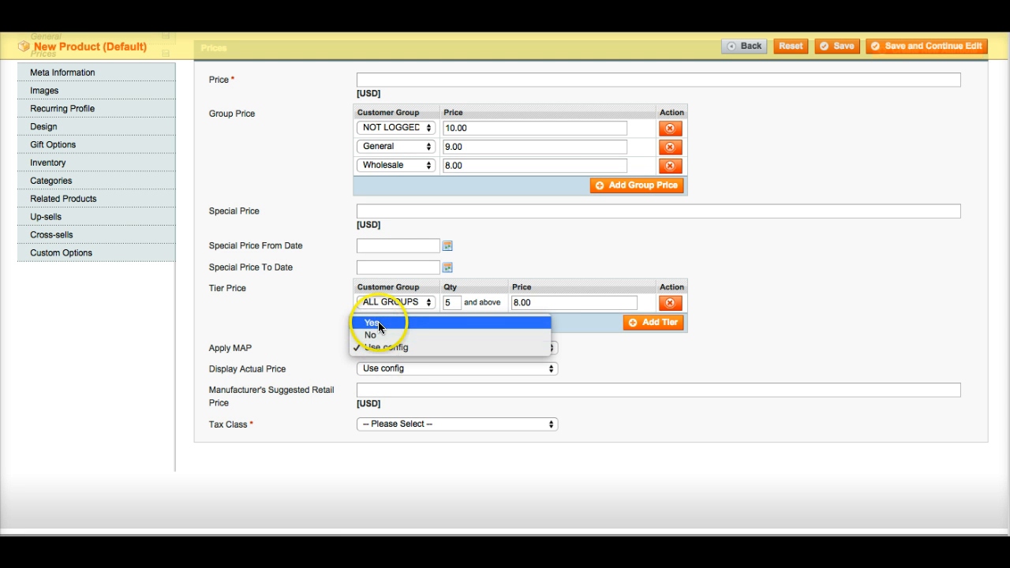
click(380, 348)
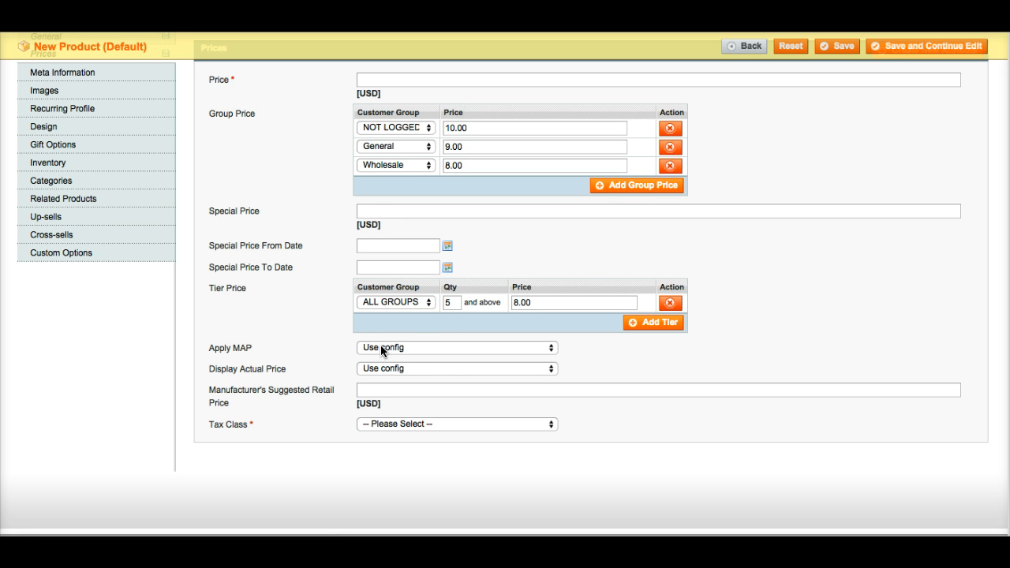
click(382, 345)
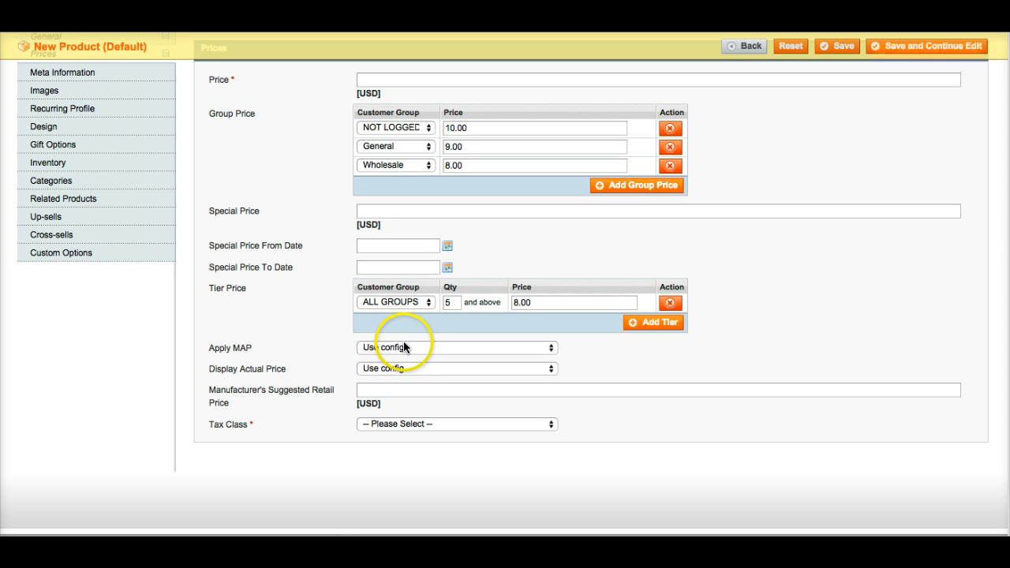
Review the Display Actual Price choices, including In Cart, Before Order Confirmation and On Gesture
scroll(356, 350, down, 2)
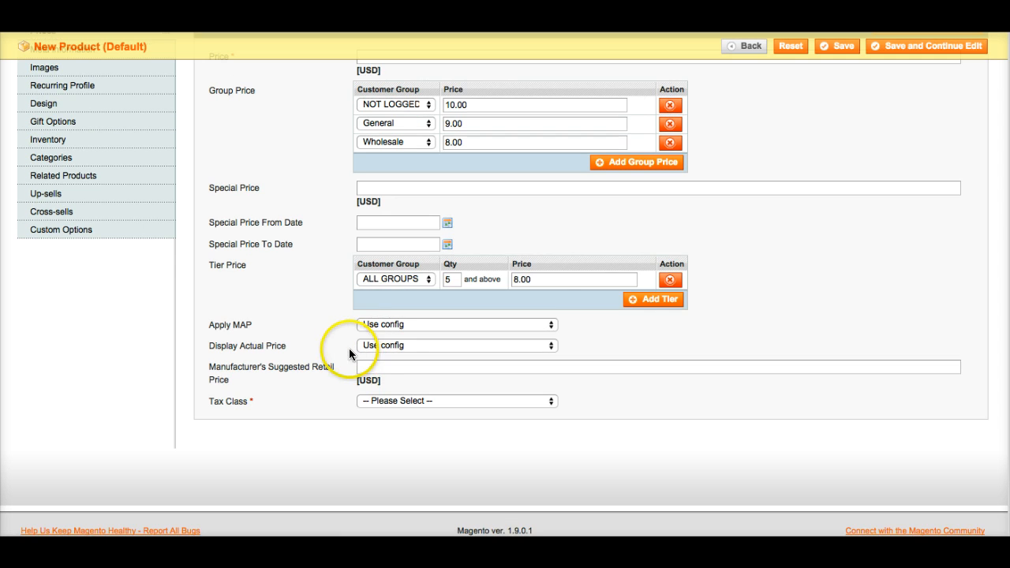
click(373, 345)
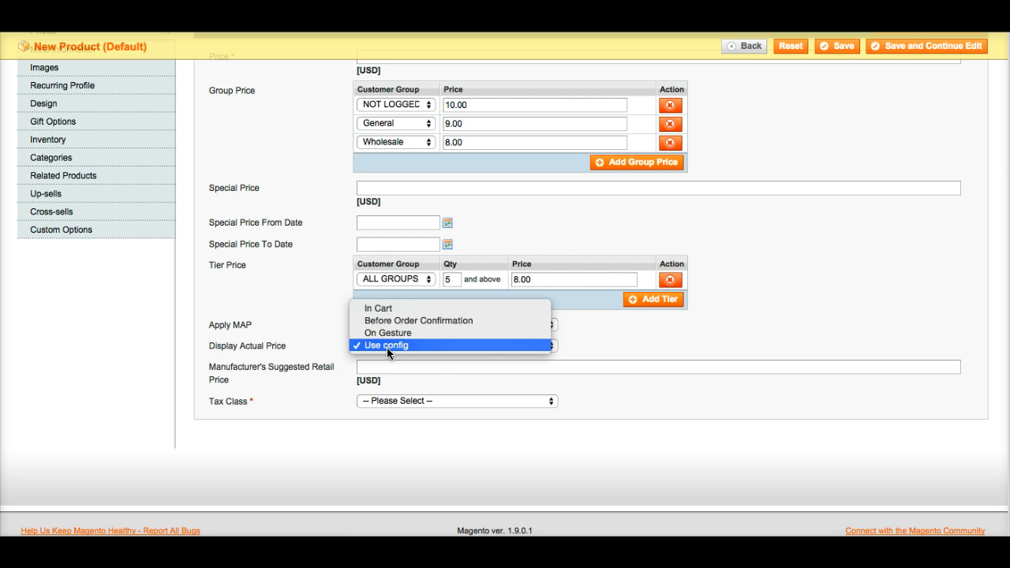
click(306, 348)
click(372, 346)
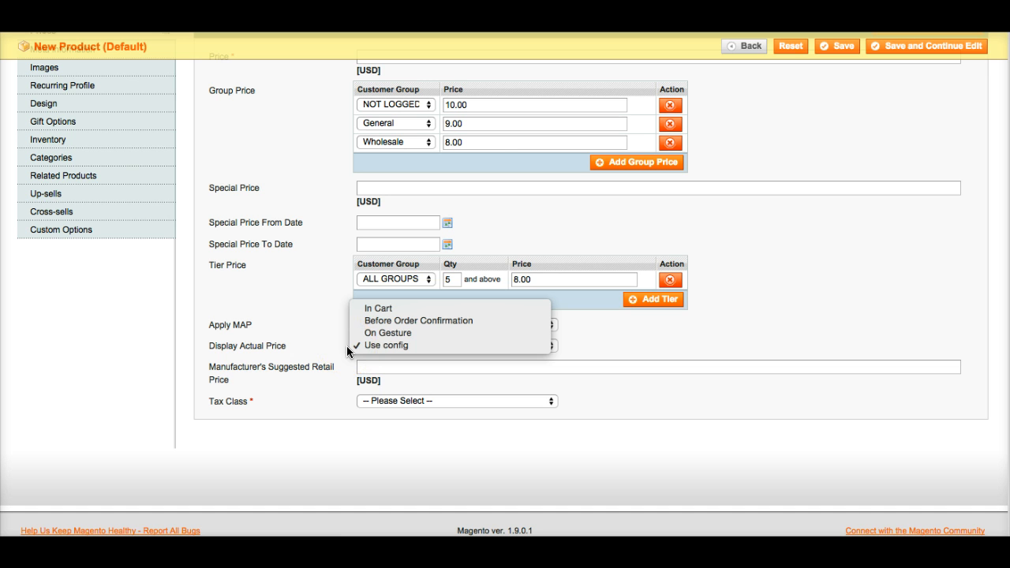
click(390, 345)
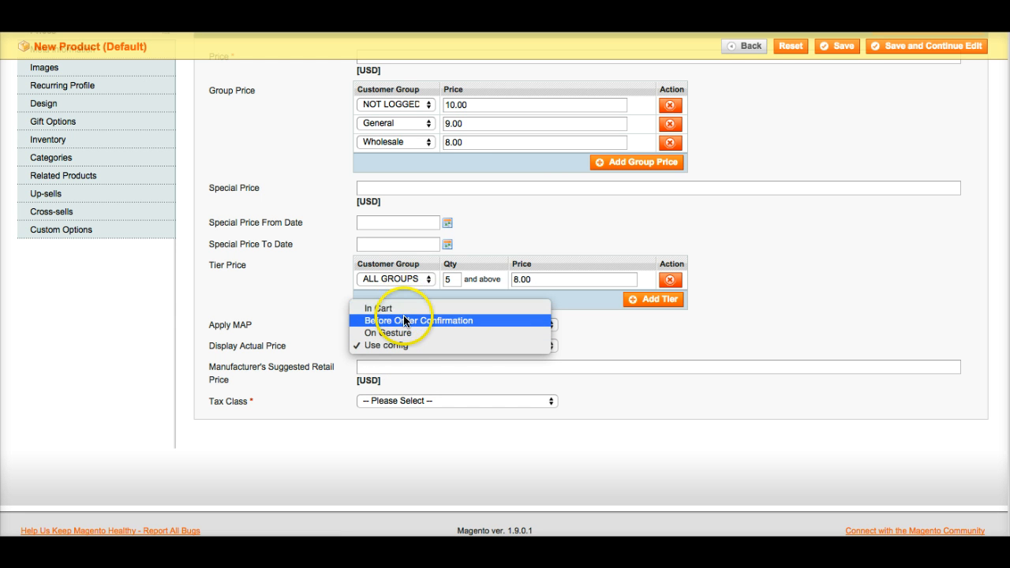
click(370, 345)
click(371, 345)
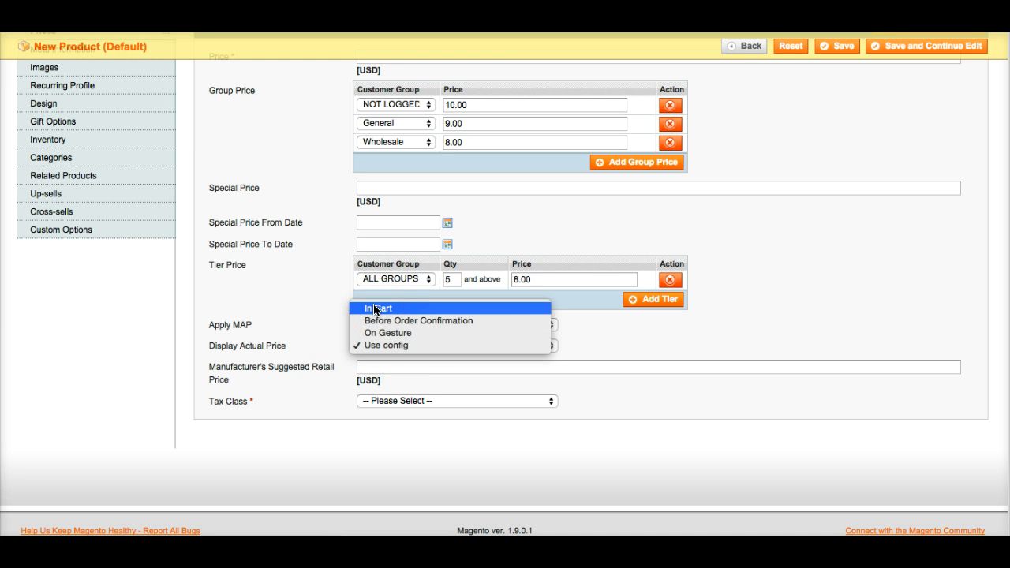
click(353, 345)
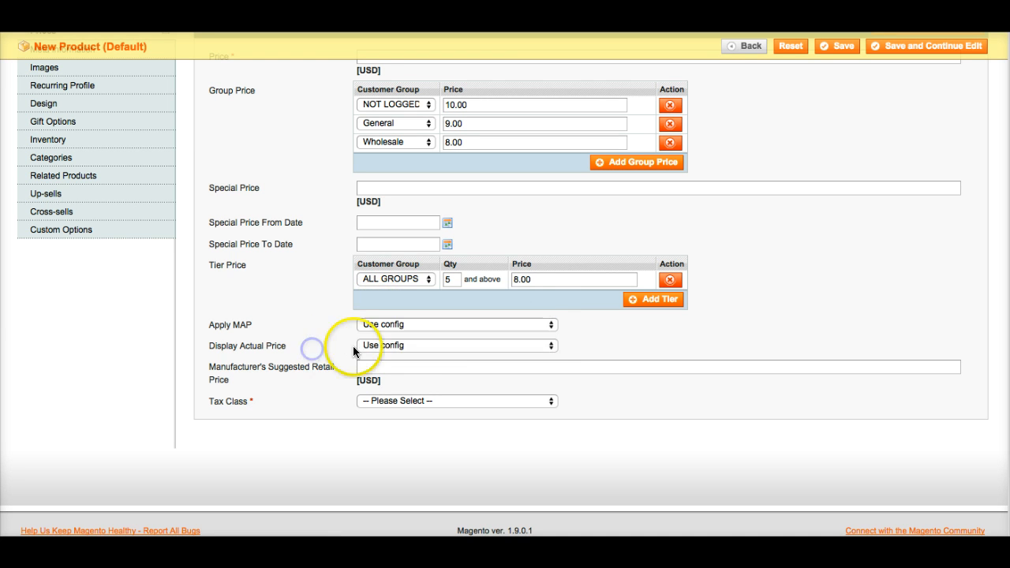
click(363, 345)
click(330, 336)
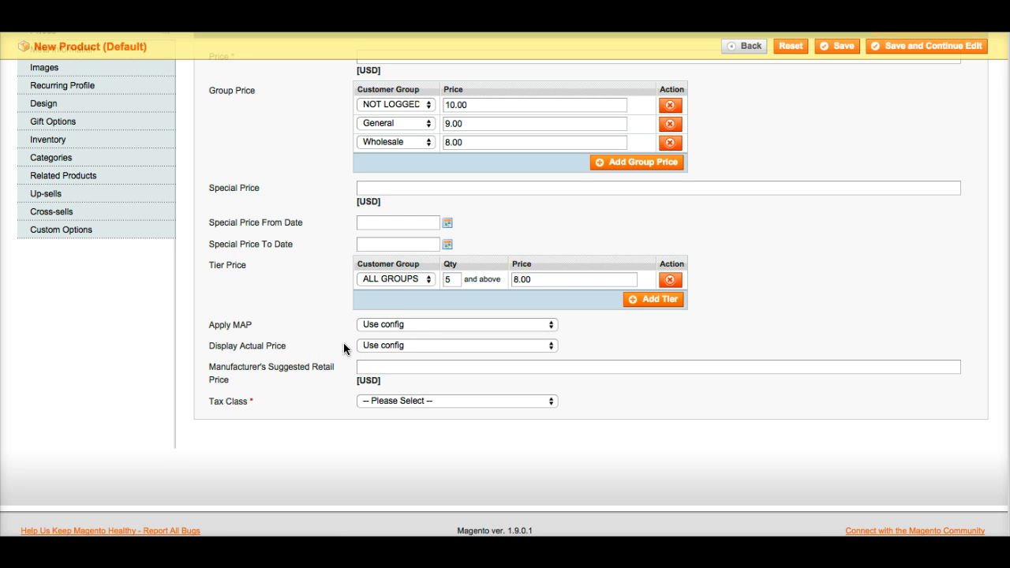
Place the cursor in the Manufacturer's Suggested Retail Price field
scroll(347, 351, down, 1)
scroll(383, 358, down, 1)
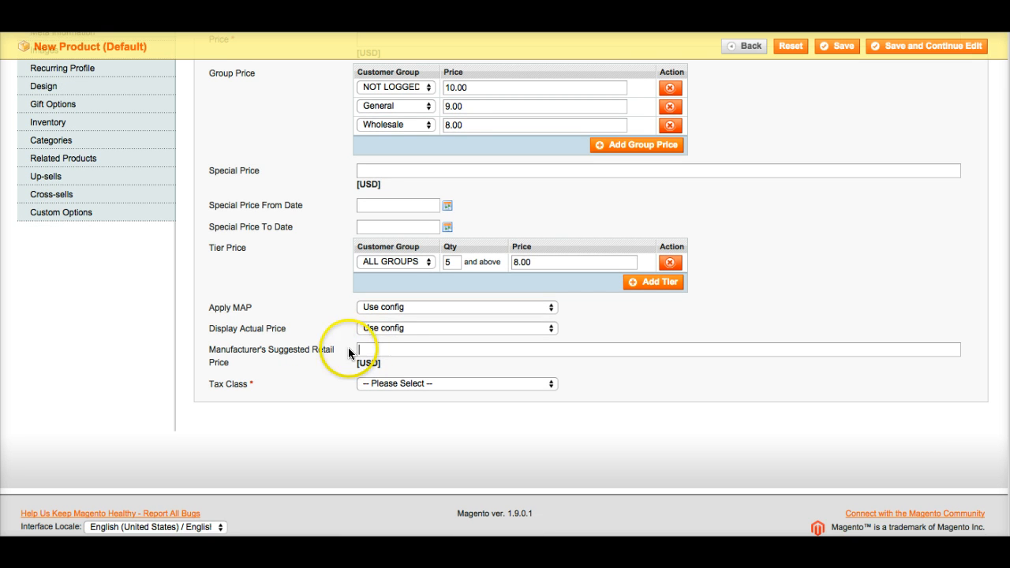
click(367, 349)
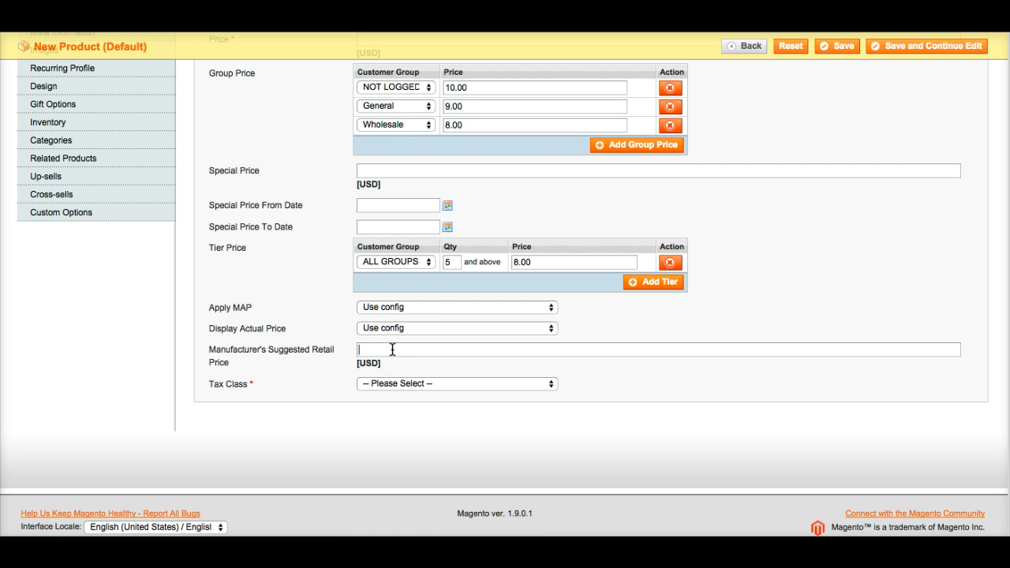
Try Apply MAP with Yes and return the setting to Use config
scroll(361, 326, down, 1)
click(375, 307)
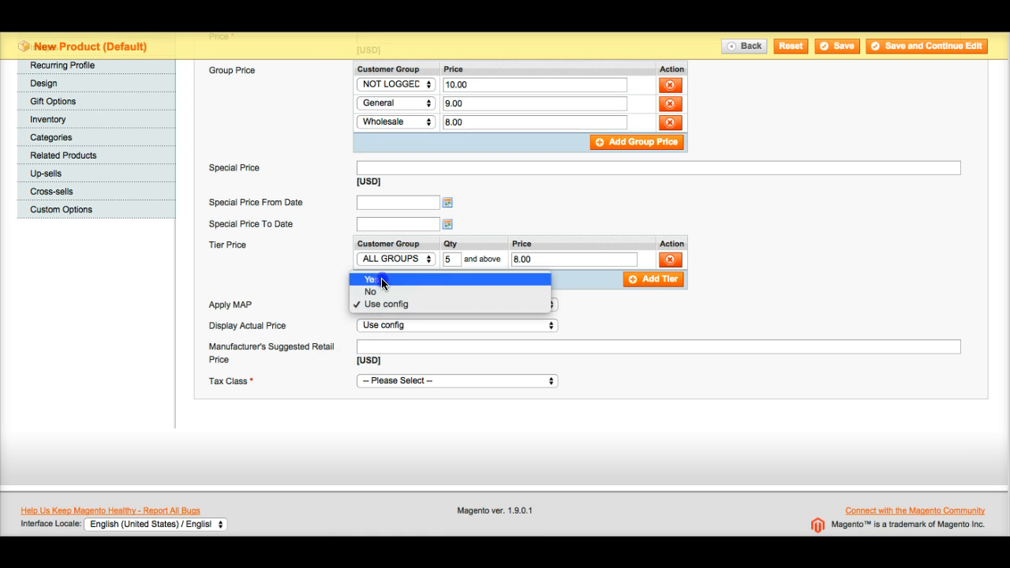
click(382, 281)
click(384, 345)
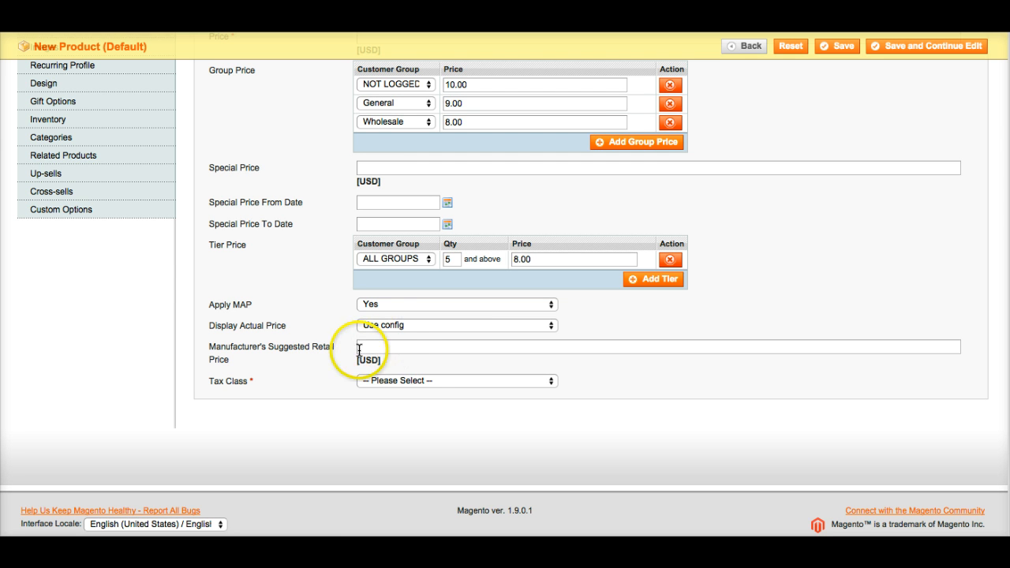
click(377, 302)
click(379, 327)
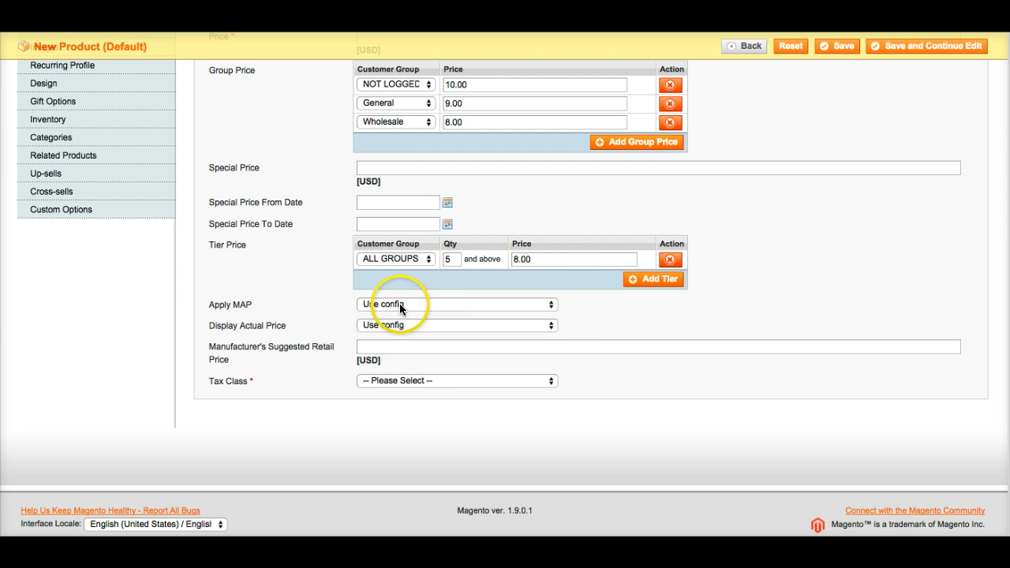
Examine the product's Tax Class choices, including None, Taxable Goods and Shipping
scroll(348, 317, down, 1)
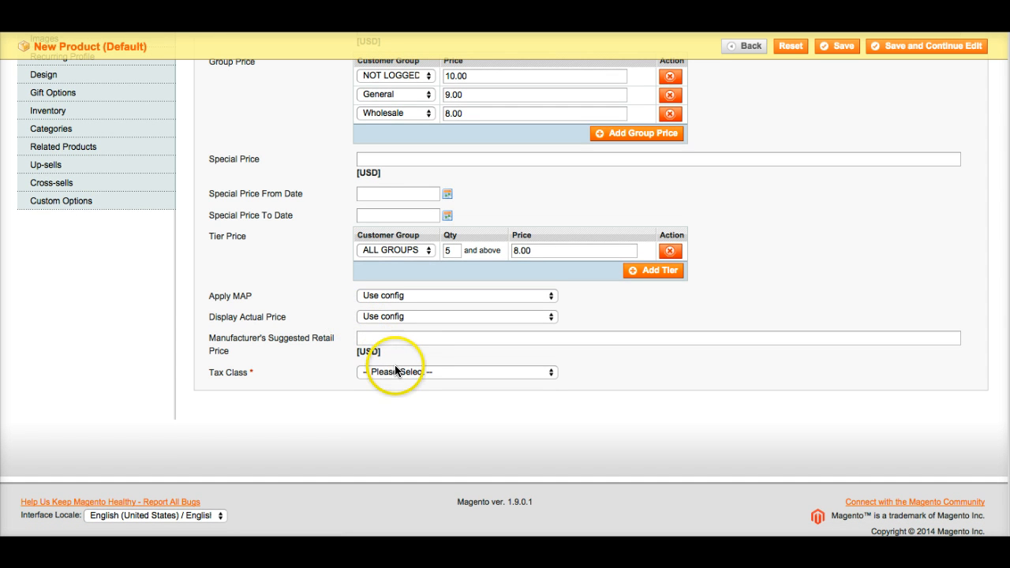
click(393, 372)
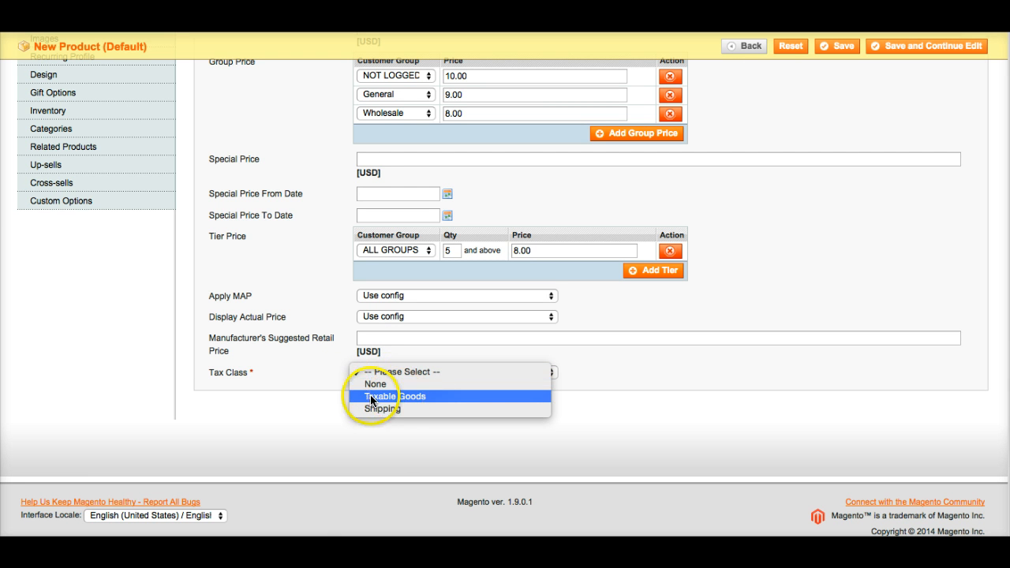
click(330, 389)
click(365, 371)
click(382, 397)
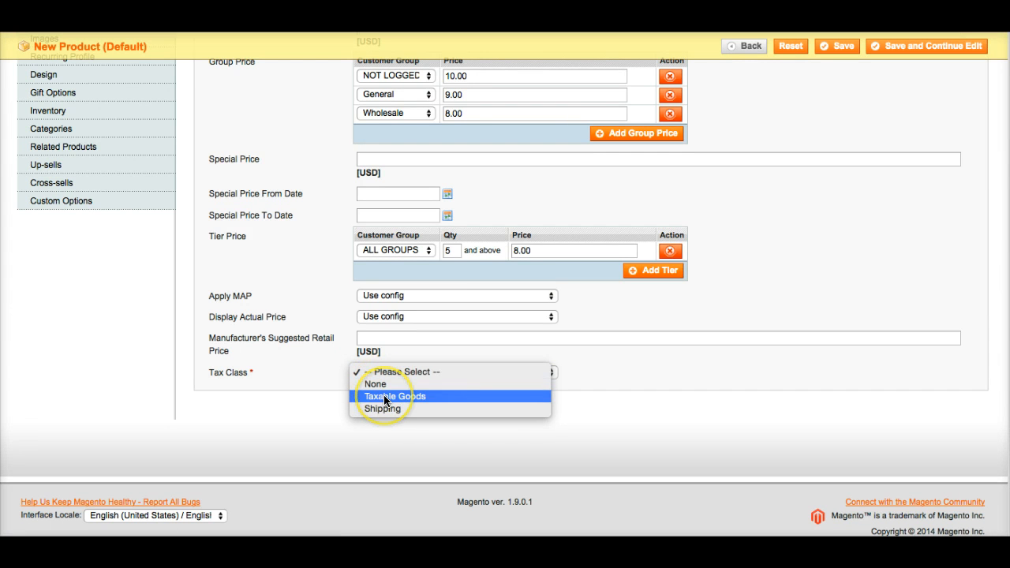
click(284, 369)
Look through the store's tax administration entries under Sales, such as Manage Tax Rules
scroll(259, 339, up, 5)
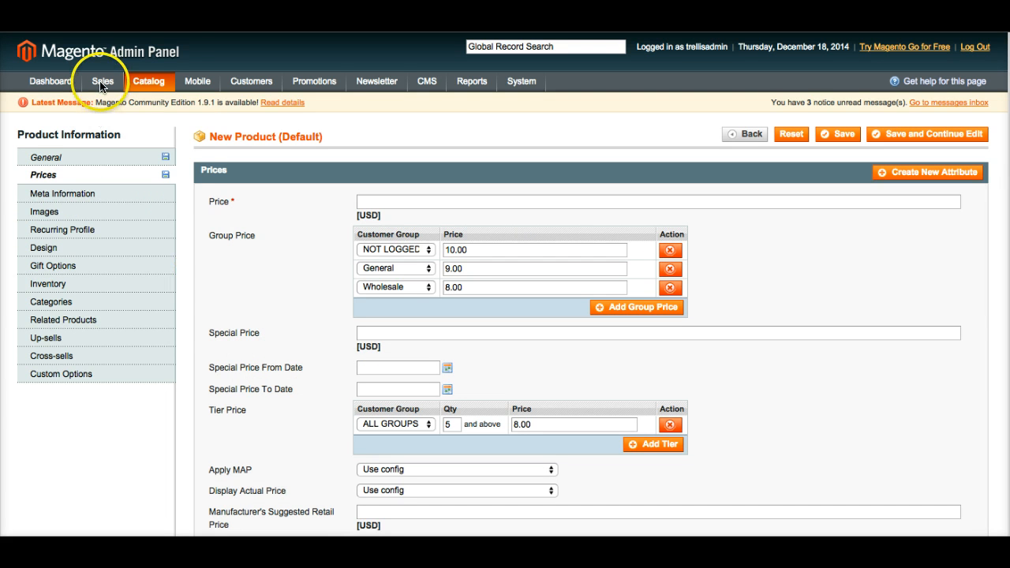
mouse_move(103, 82)
mouse_move(126, 242)
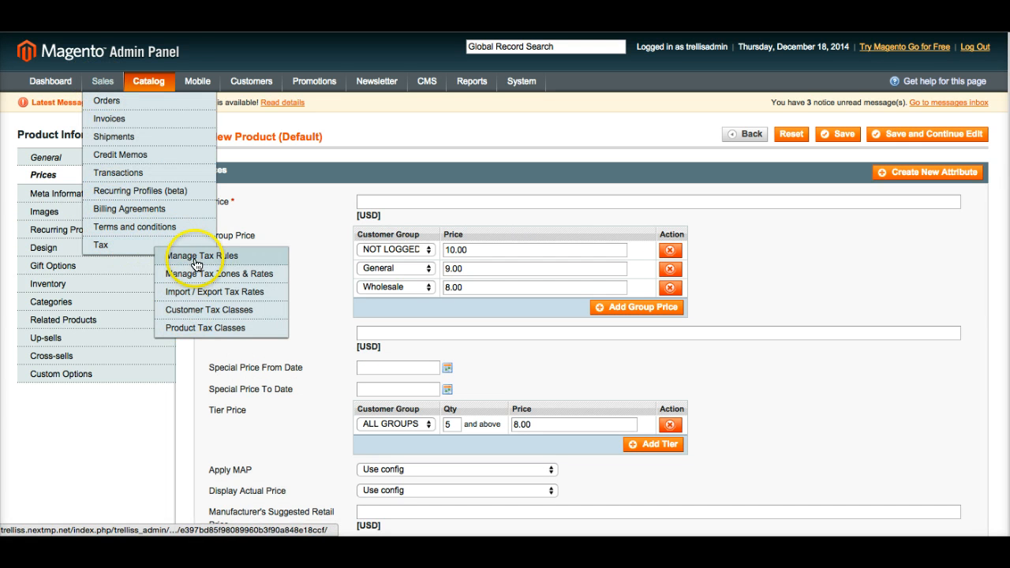
Check the Tax Class options on the new product's price form again without choosing one
scroll(291, 315, down, 3)
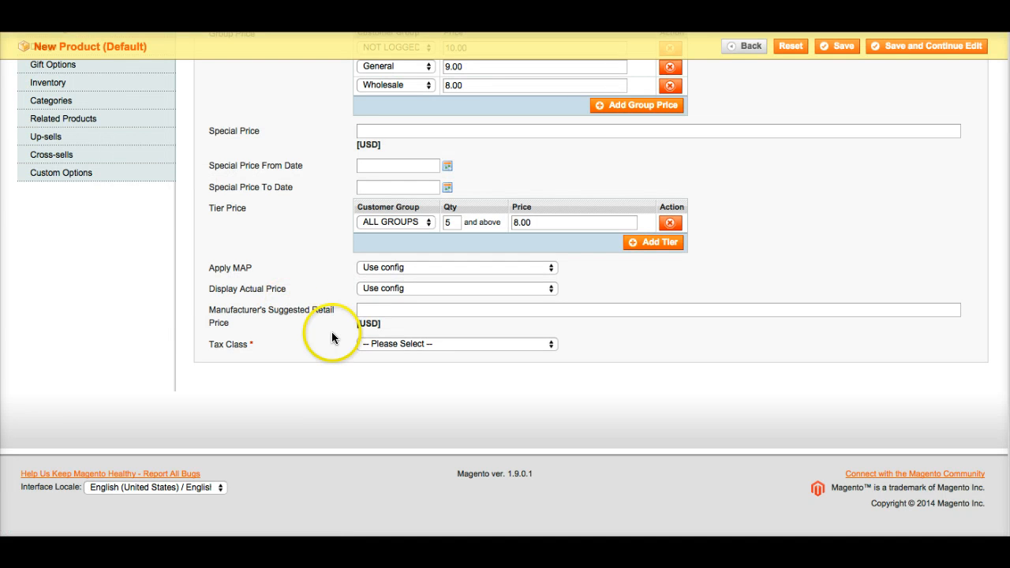
click(373, 344)
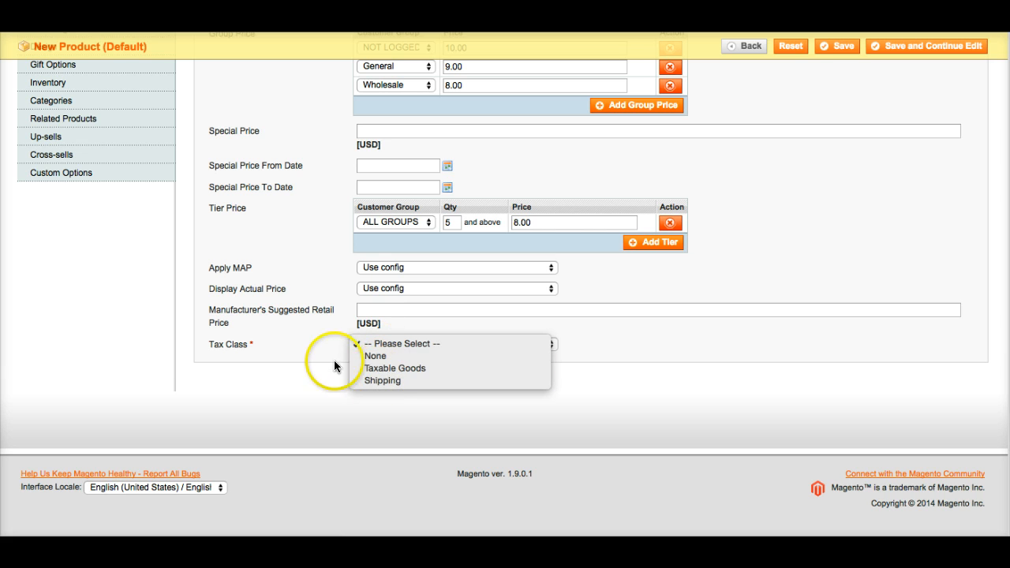
click(360, 344)
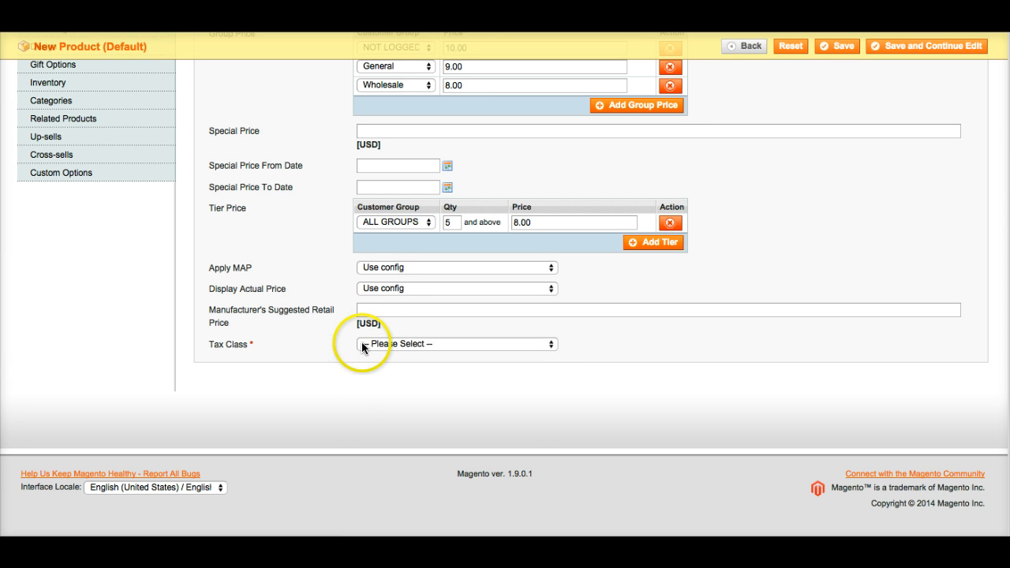
click(368, 345)
click(332, 351)
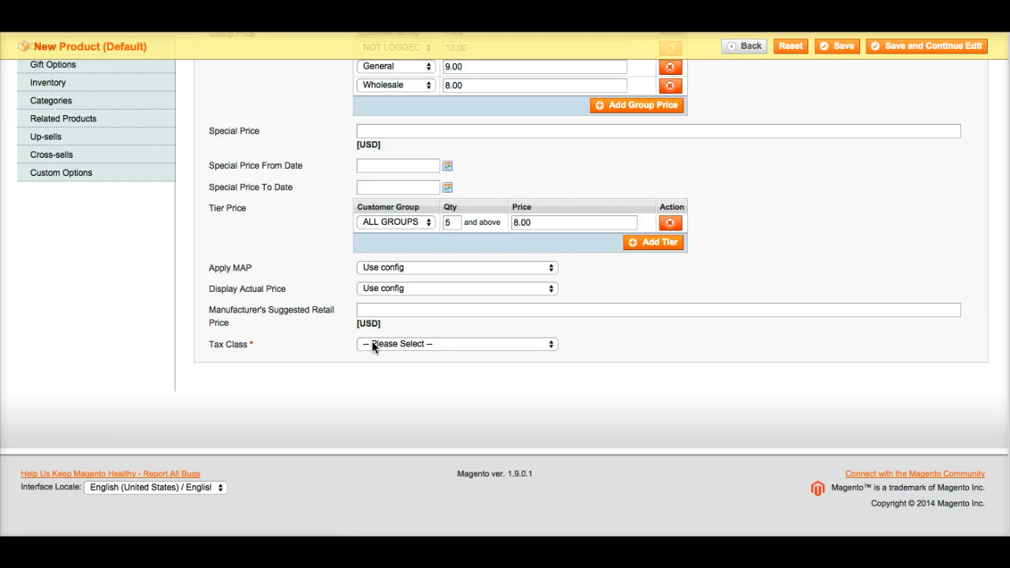
click(372, 343)
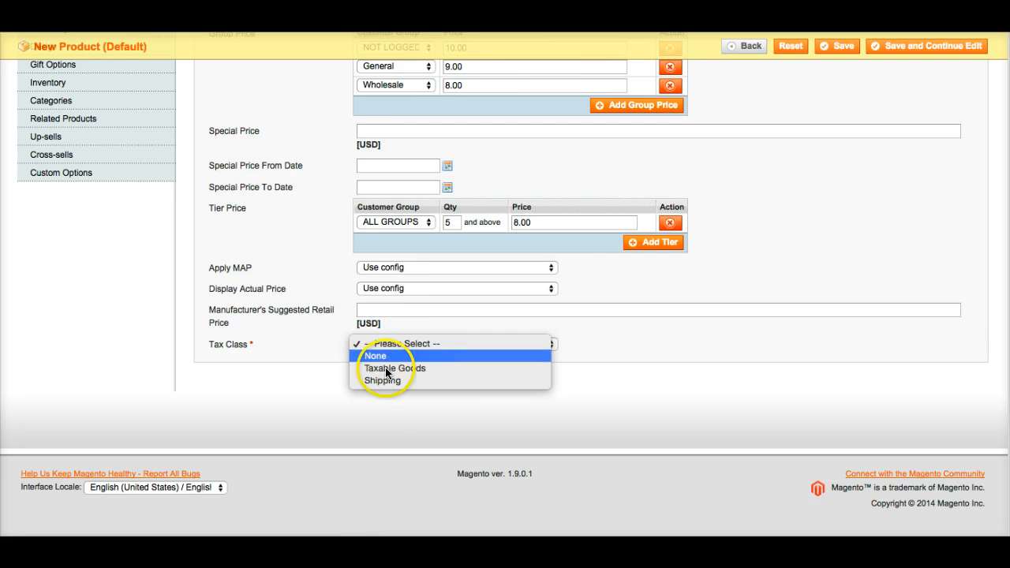
click(323, 361)
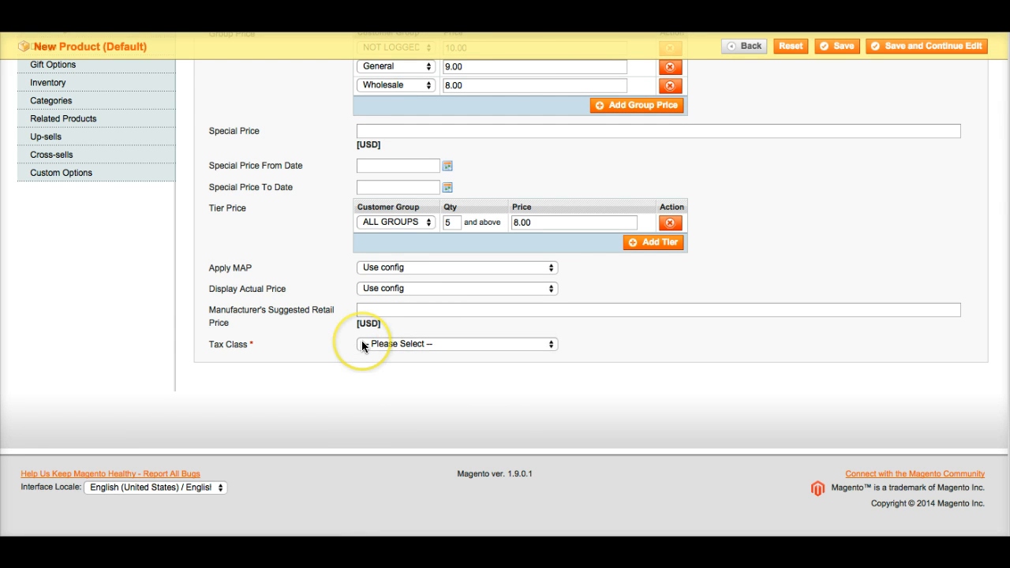
Find where Customer Tax Classes and Product Tax Classes are managed under the Sales tax entries
scroll(303, 348, up, 5)
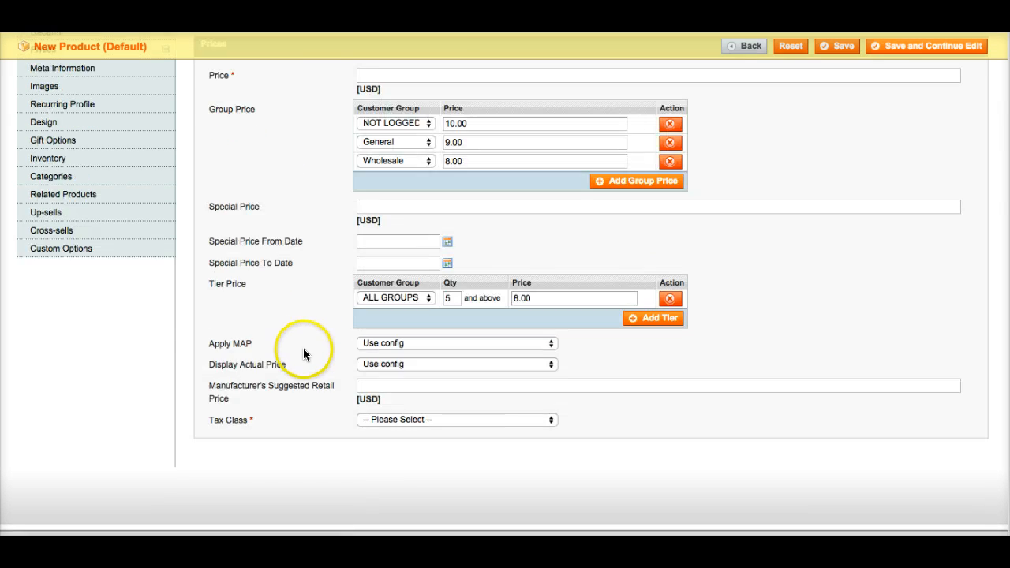
mouse_move(101, 85)
mouse_move(110, 244)
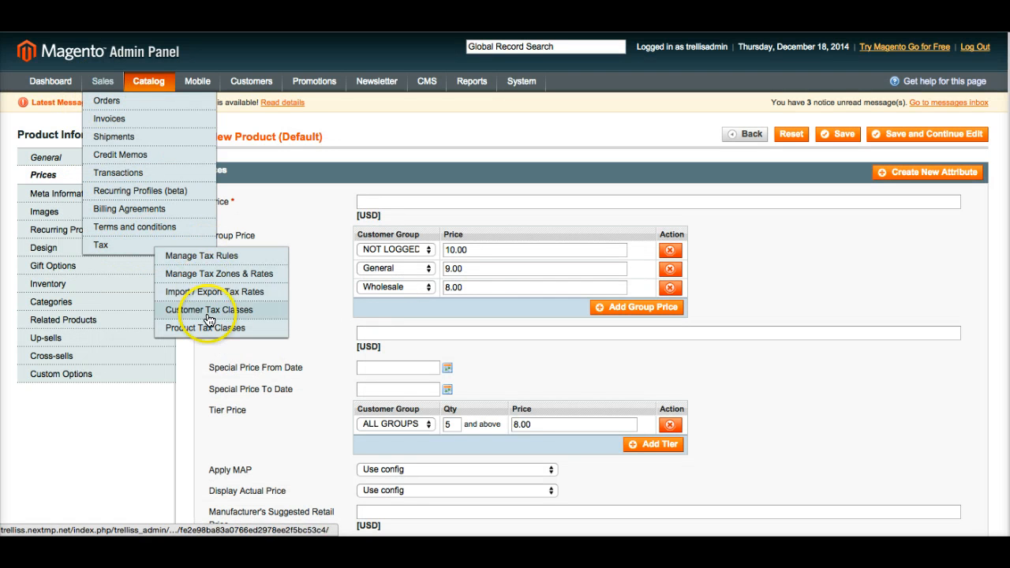
Review the Tax Class list once more and return to the start of the product's Prices form
scroll(292, 315, down, 5)
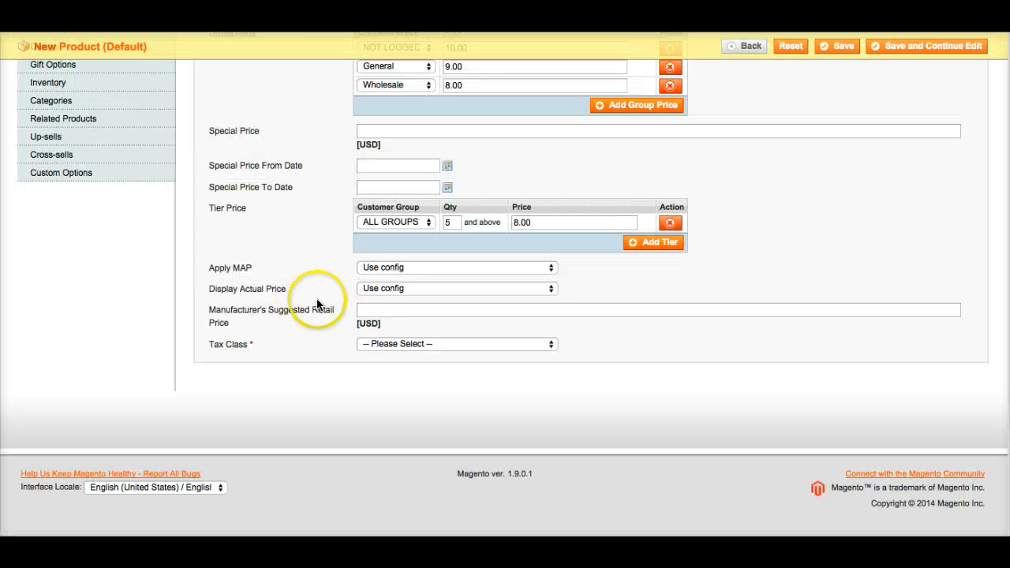
click(388, 350)
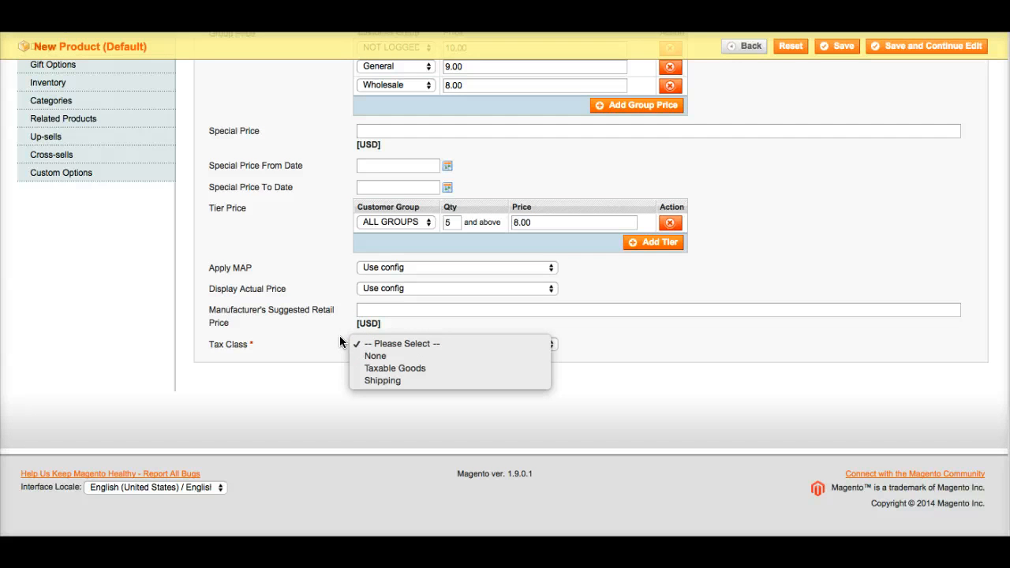
click(328, 343)
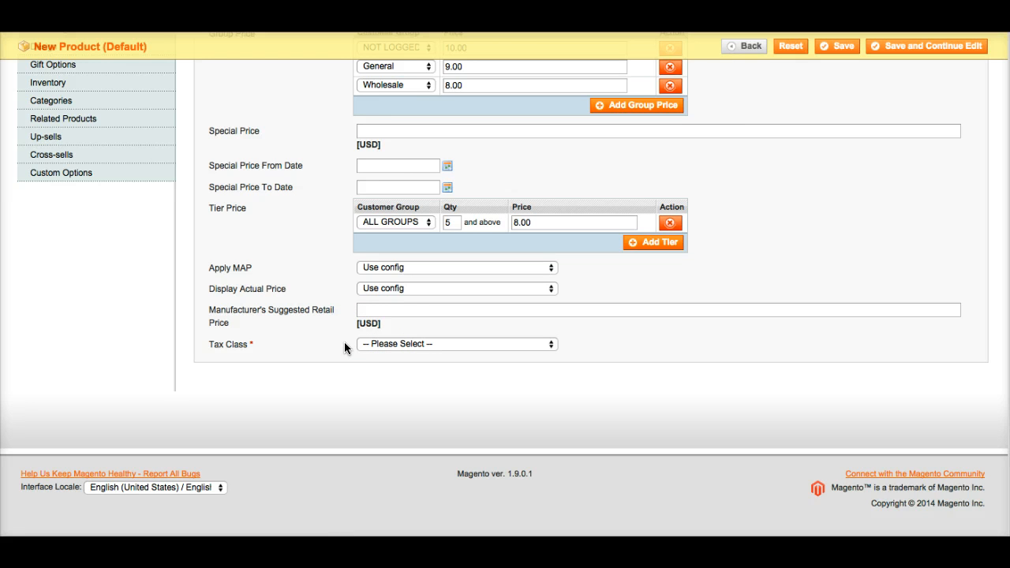
scroll(332, 340, up, 1)
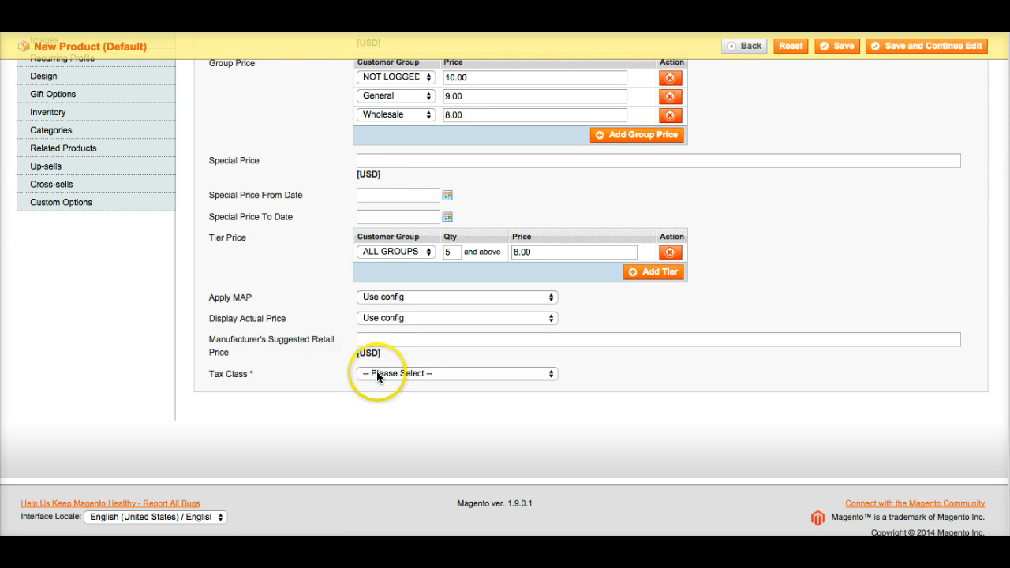
scroll(323, 373, up, 1)
scroll(320, 379, up, 1)
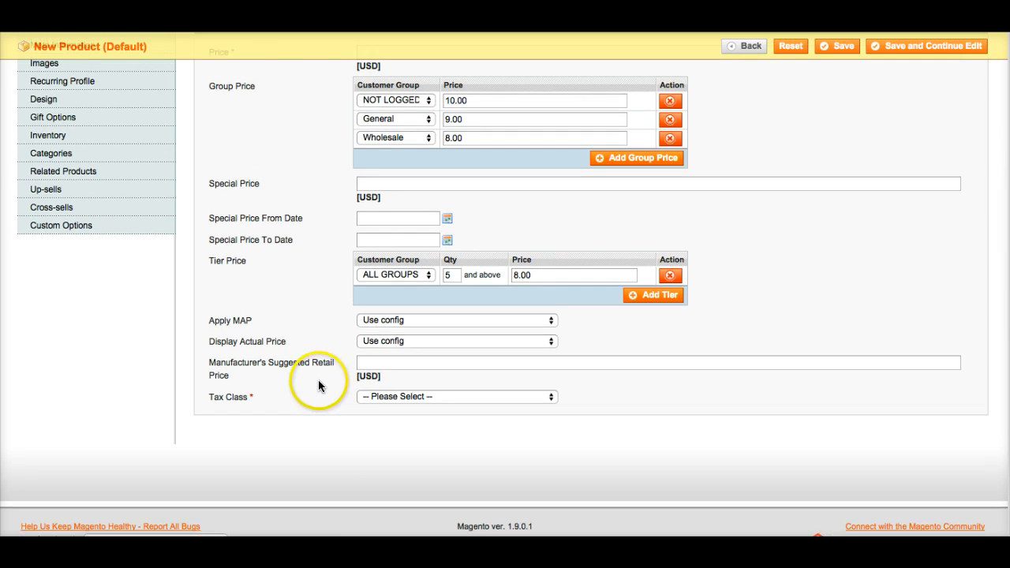
click(364, 397)
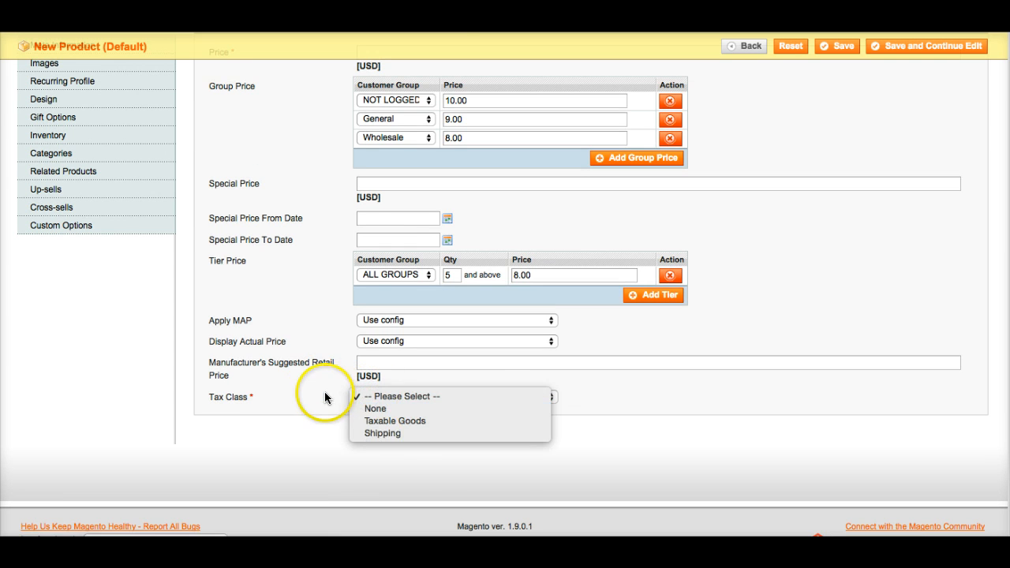
click(328, 393)
scroll(300, 392, up, 5)
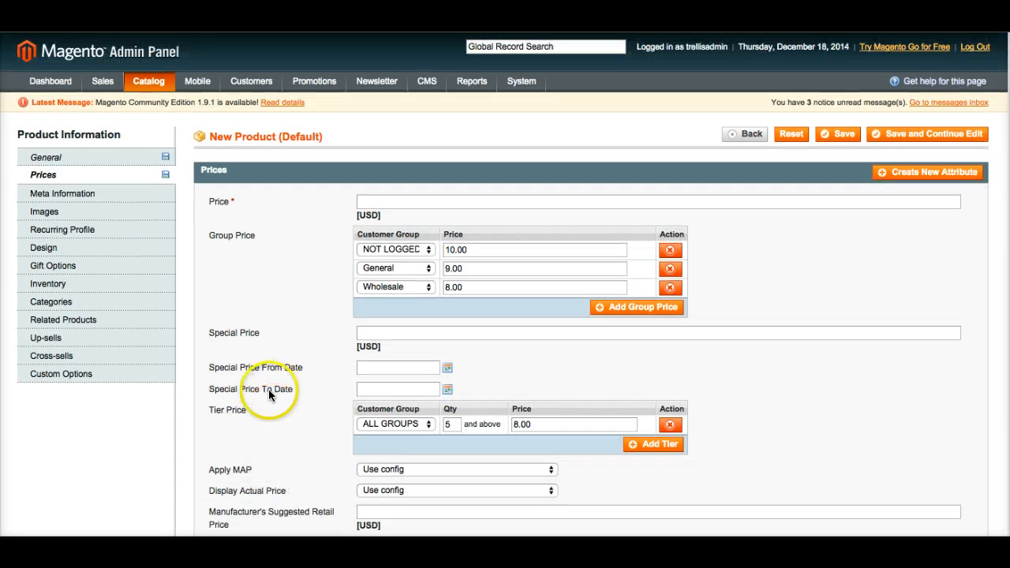
Open the new product's Meta Information form and review its title, keywords and description fields
click(129, 199)
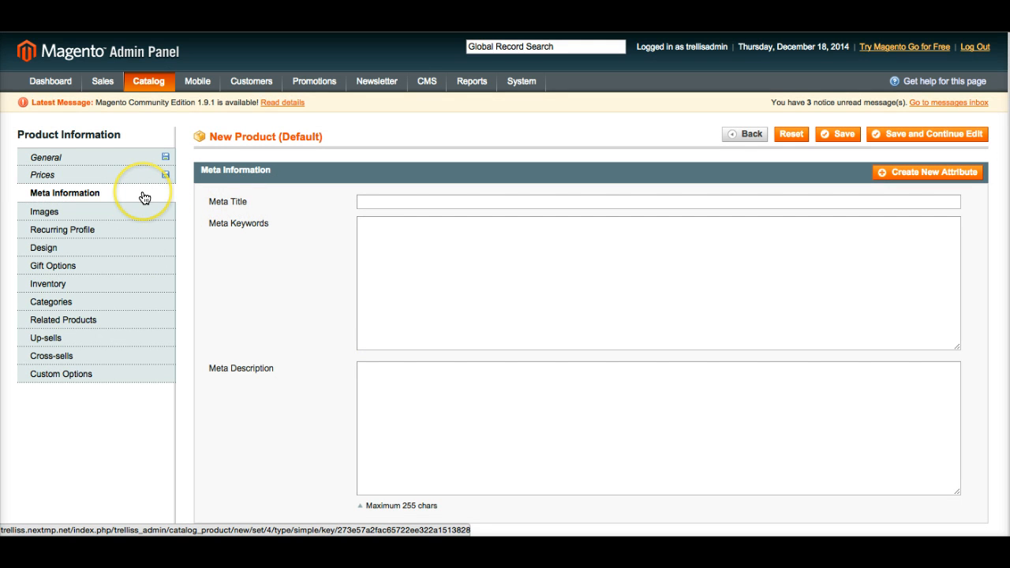
scroll(276, 225, down, 1)
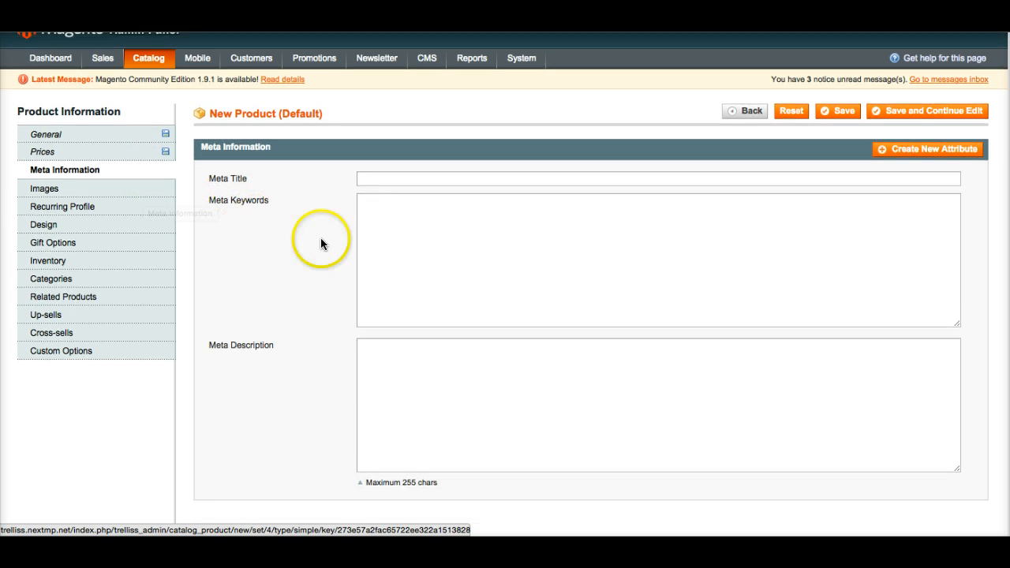
scroll(321, 244, down, 1)
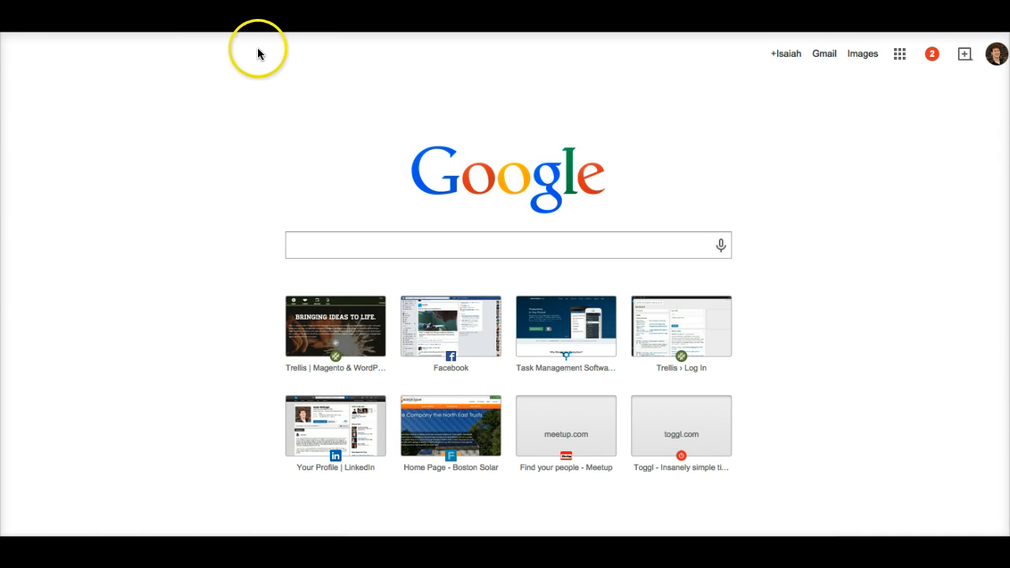
Search Google for "shoes" and examine a result's title and description text before returning to the product's Meta Information form
key(Return)
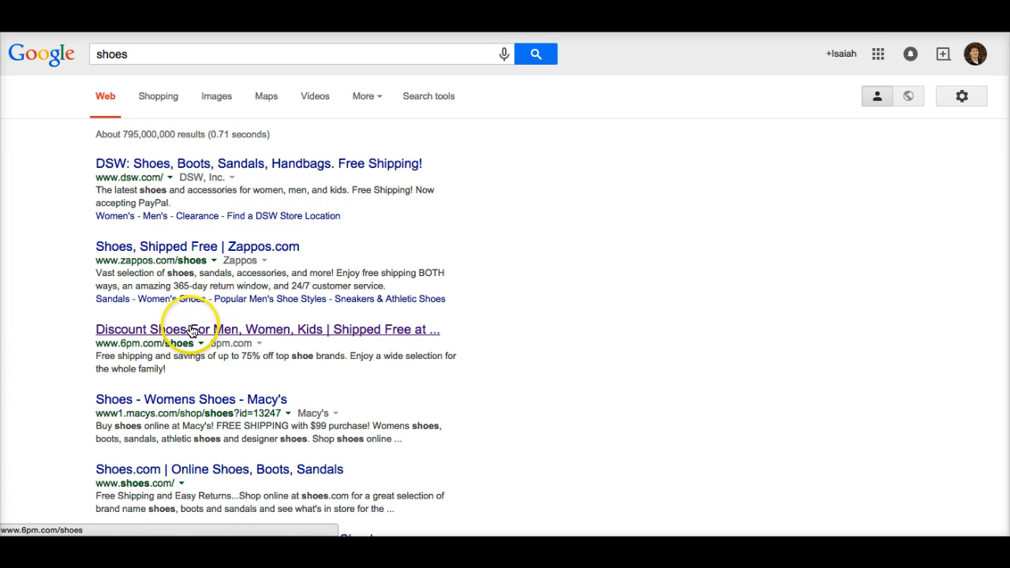
mouse_move(168, 375)
mouse_down()
mouse_move(93, 356)
mouse_move(169, 369)
mouse_up()
click(153, 349)
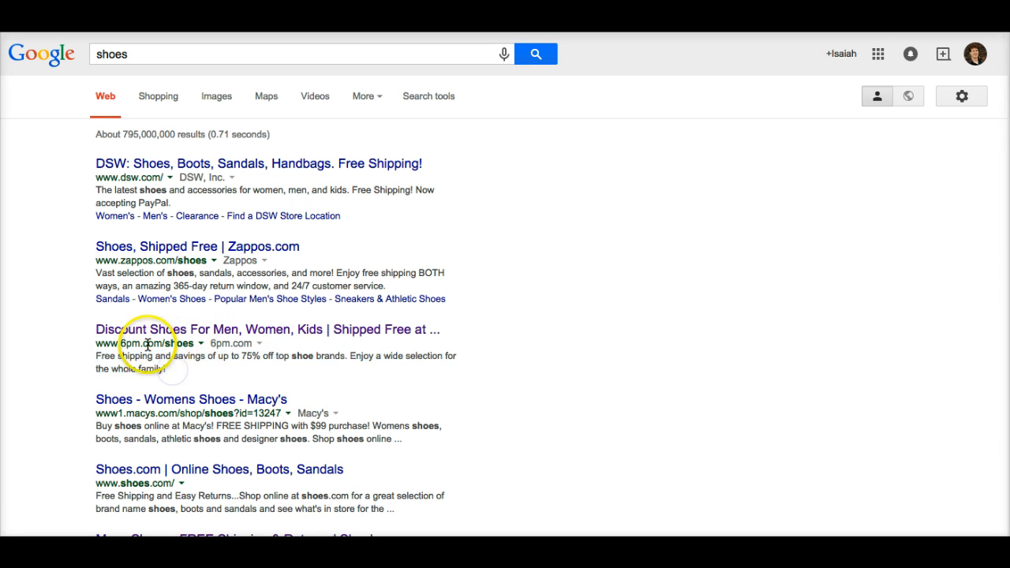
click(110, 45)
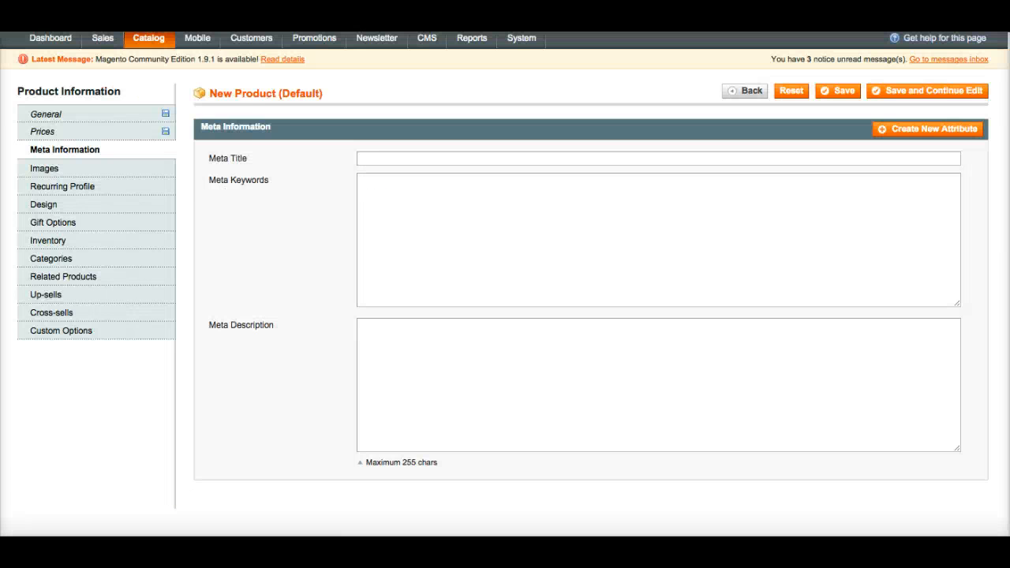
Examine the product's Meta Title and Meta Description fields without entering any text
click(376, 155)
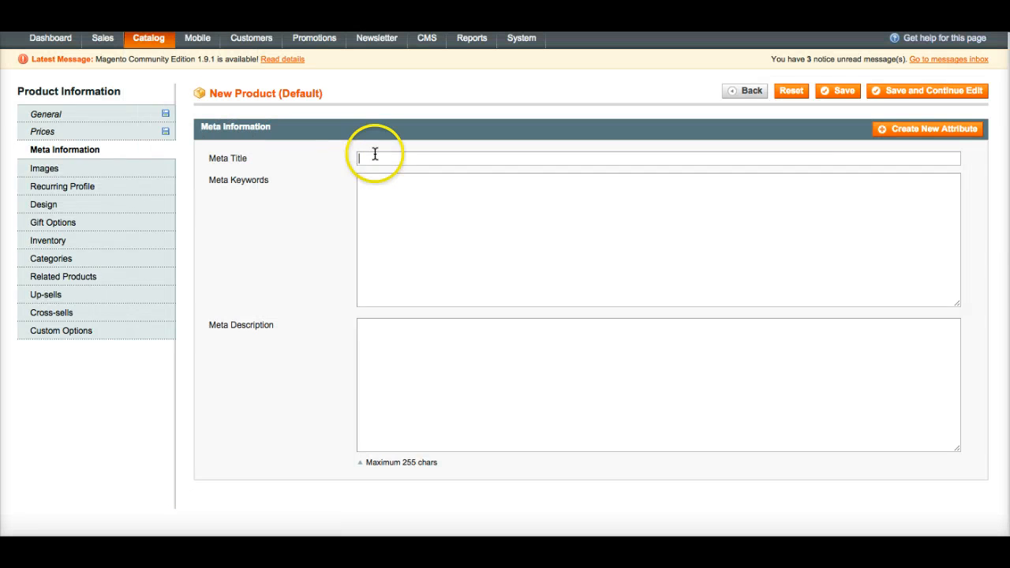
click(376, 160)
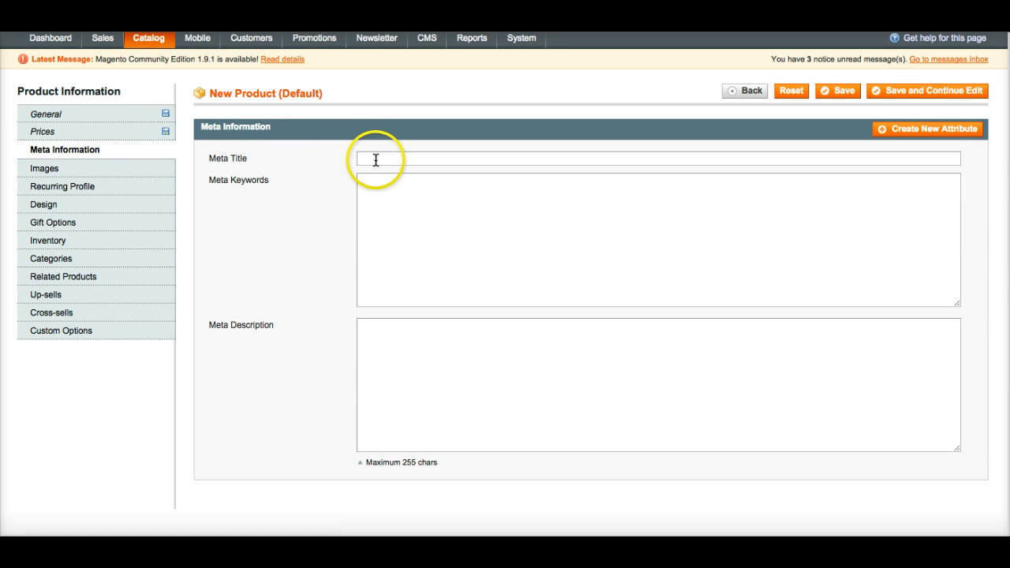
click(371, 350)
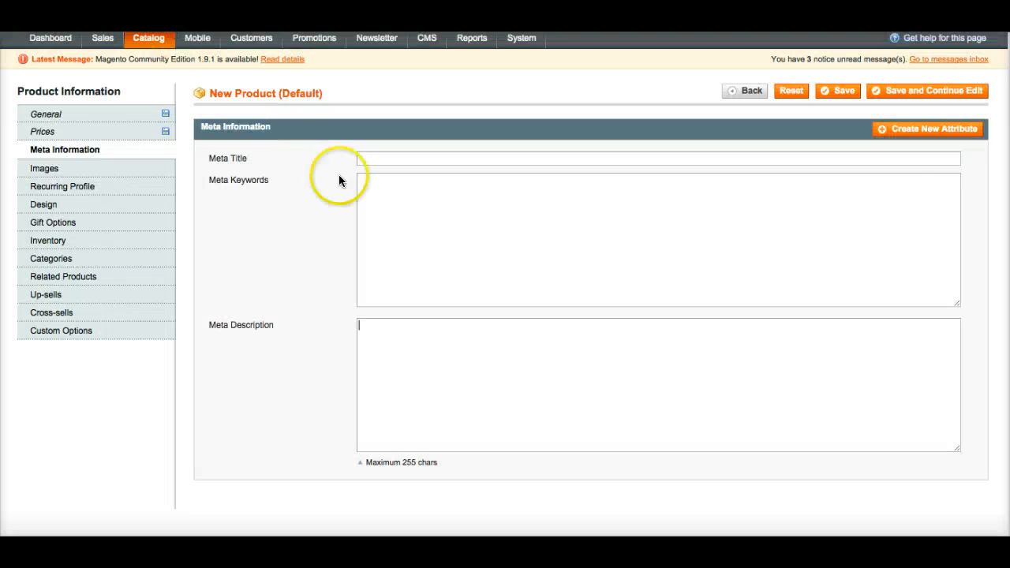
click(378, 158)
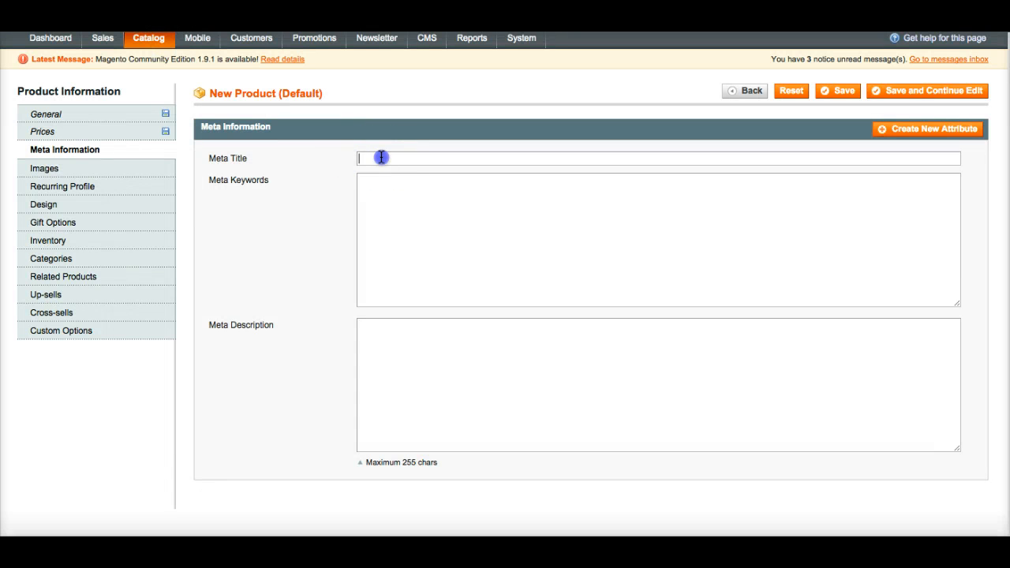
click(380, 346)
click(399, 339)
click(406, 160)
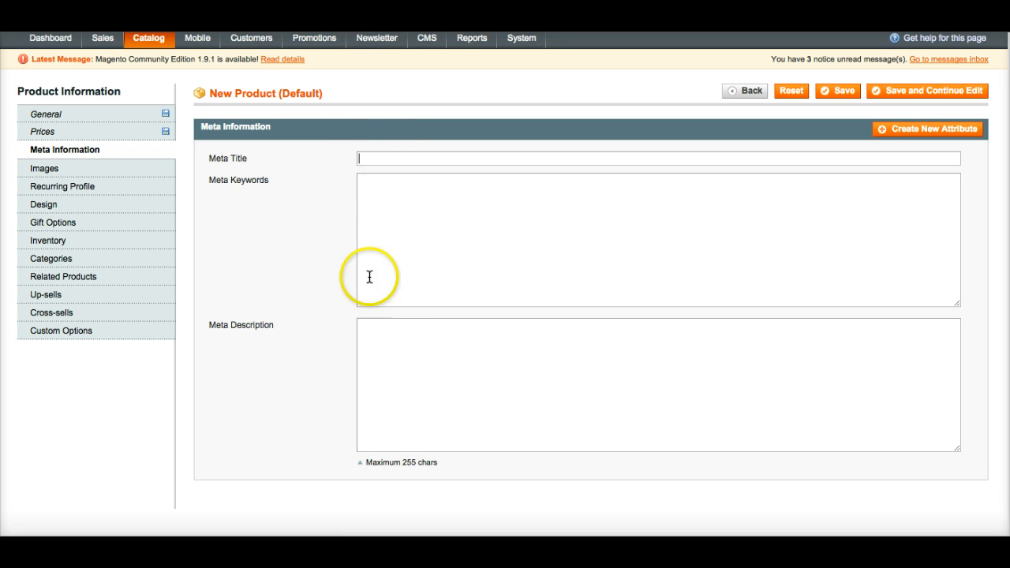
click(389, 325)
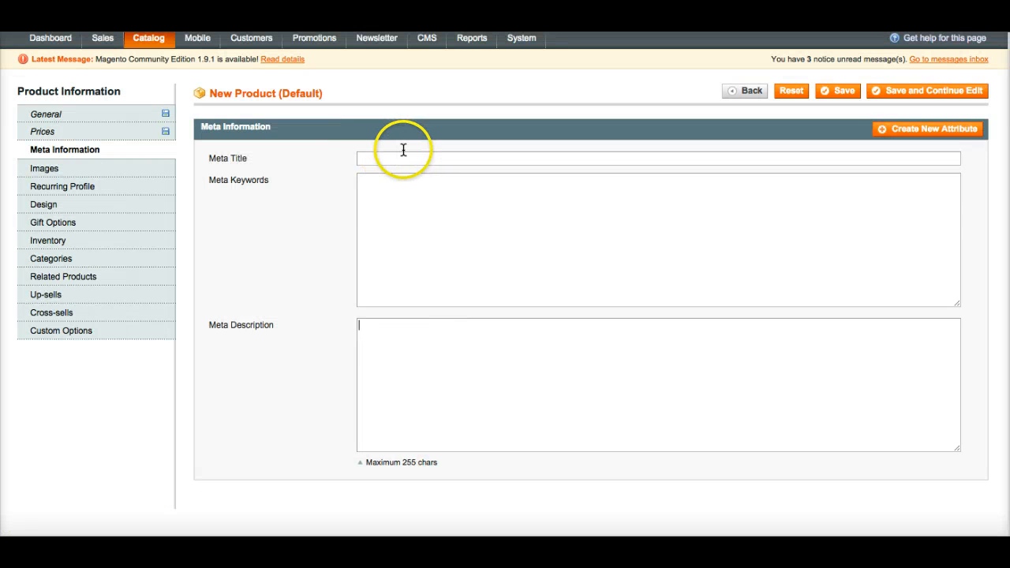
click(422, 376)
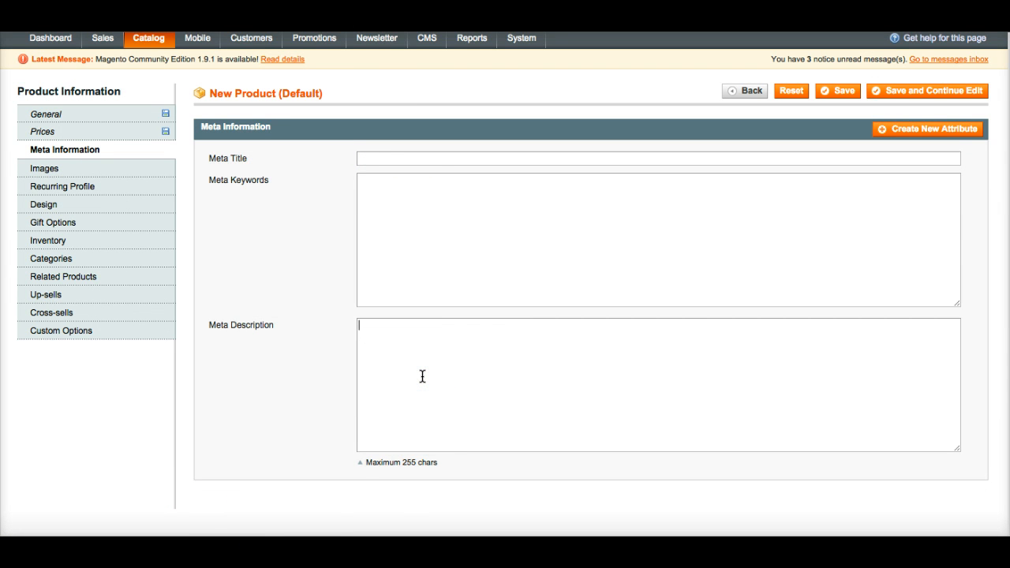
Examine the product's Meta Keywords field without entering any keywords
click(403, 245)
right_click(242, 562)
click(235, 539)
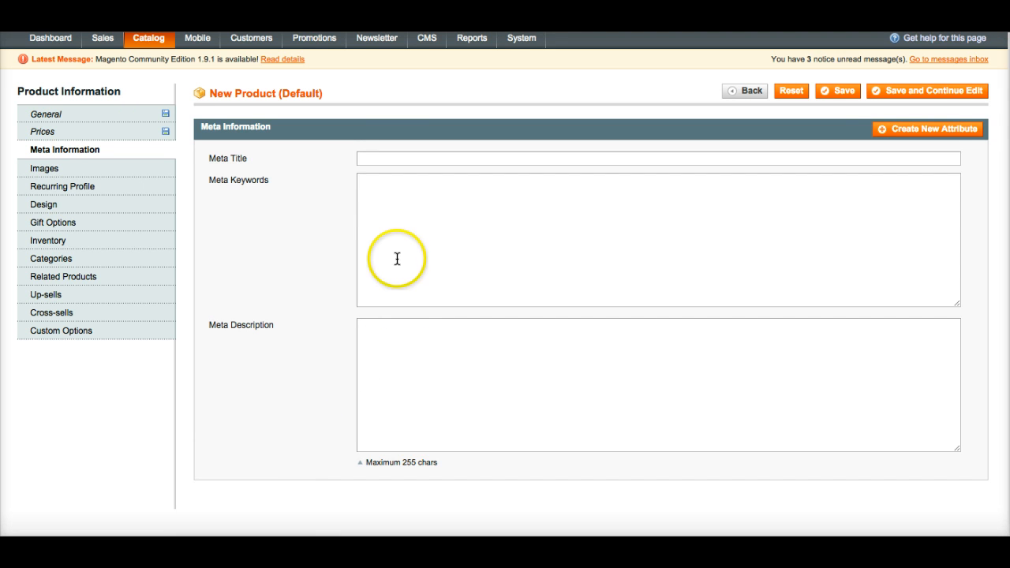
click(395, 219)
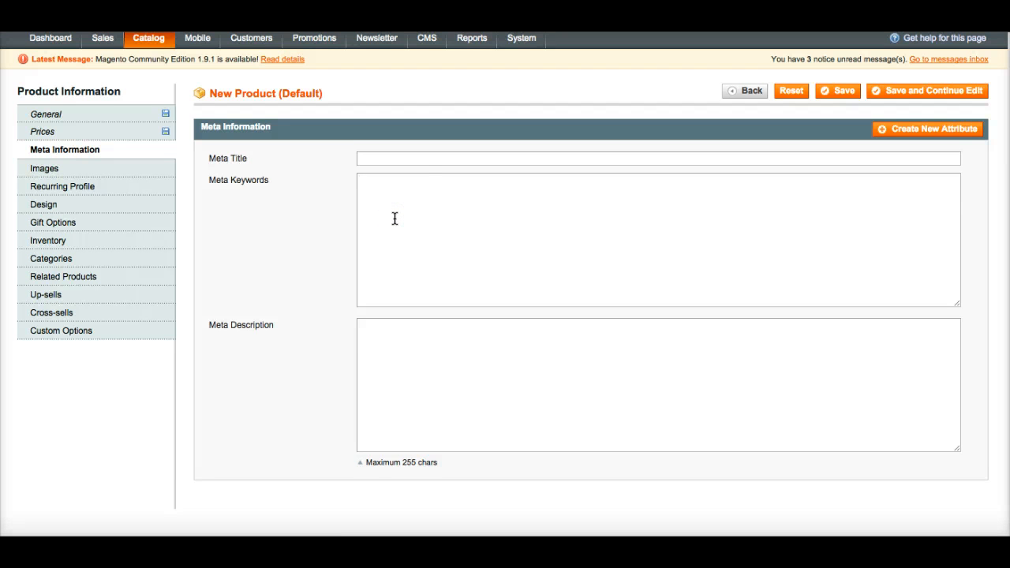
scroll(404, 221, up, 2)
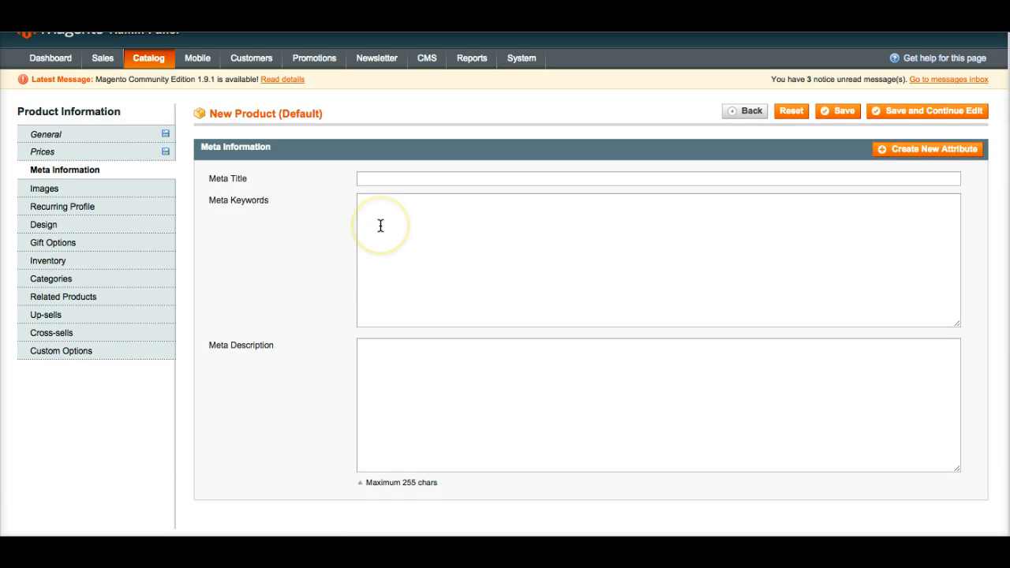
scroll(379, 225, down, 1)
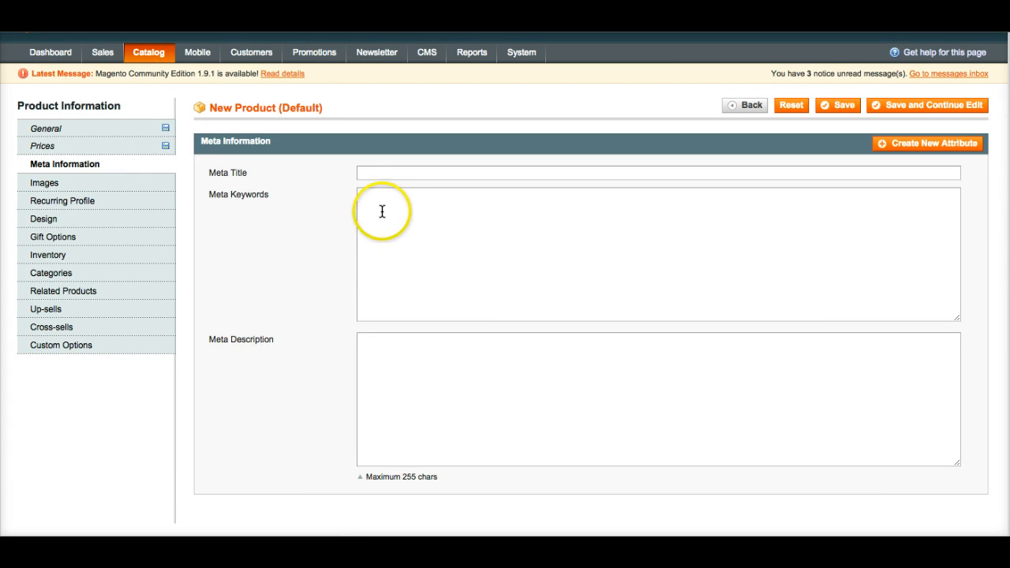
click(378, 212)
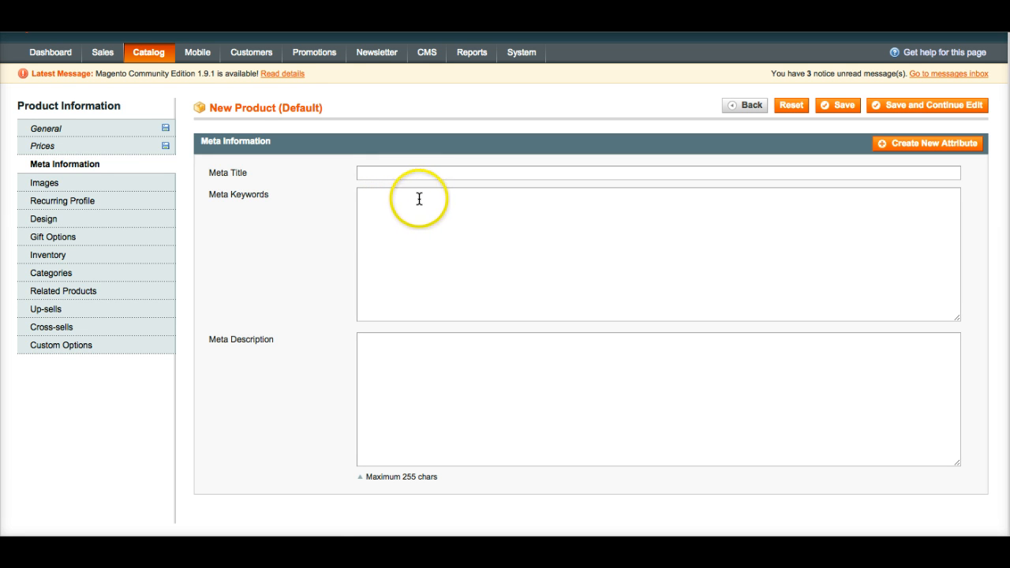
Upload the small Trellis identity mark PNG from the Trellis marketing Logo folder to the product's images and preview it
click(150, 189)
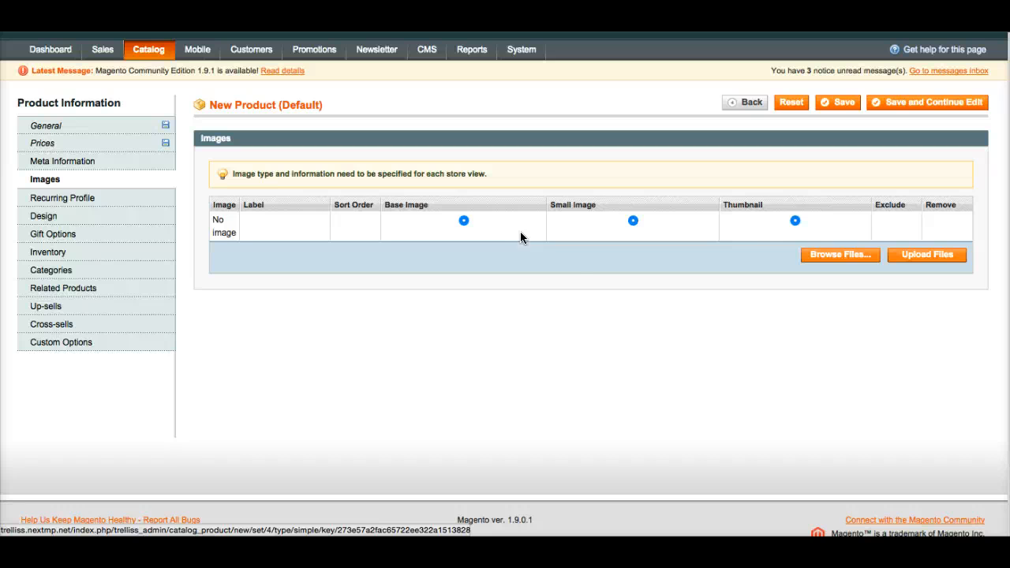
click(813, 255)
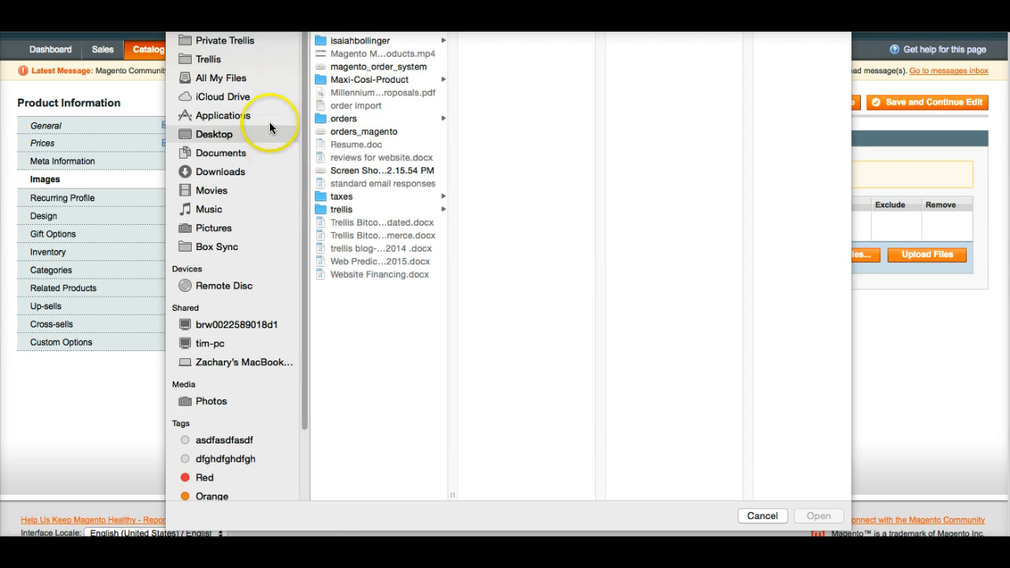
click(239, 58)
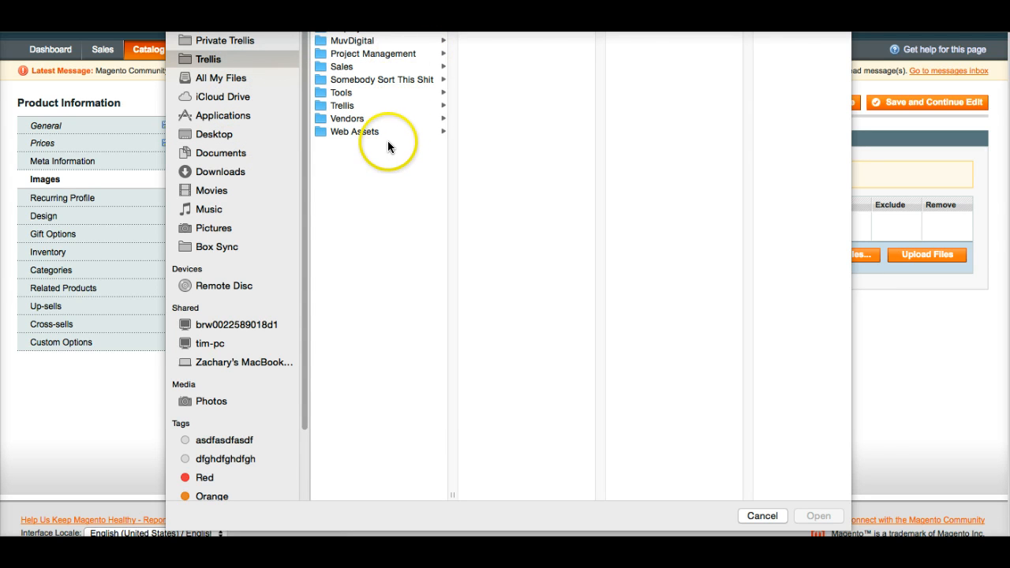
click(378, 106)
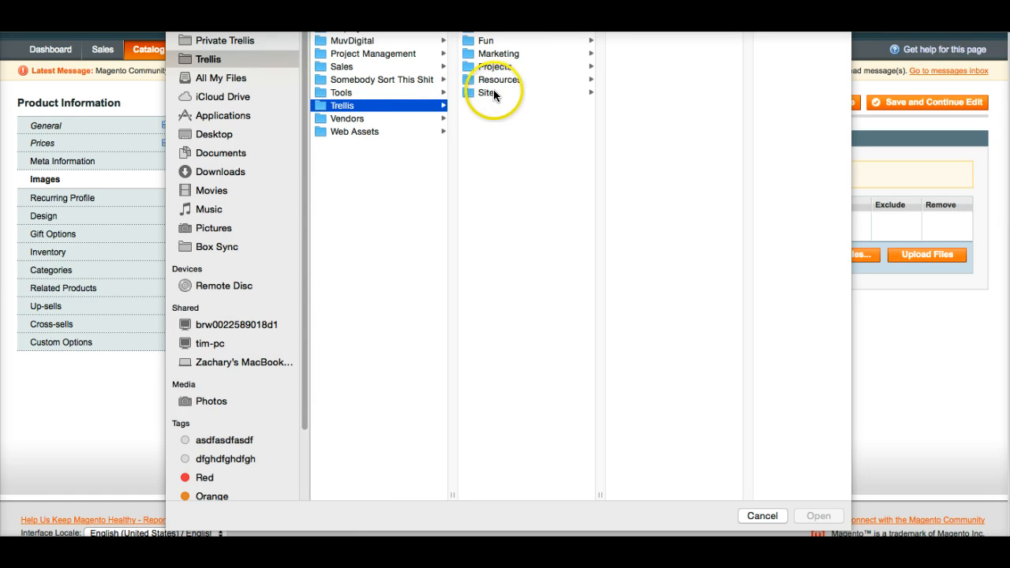
click(499, 53)
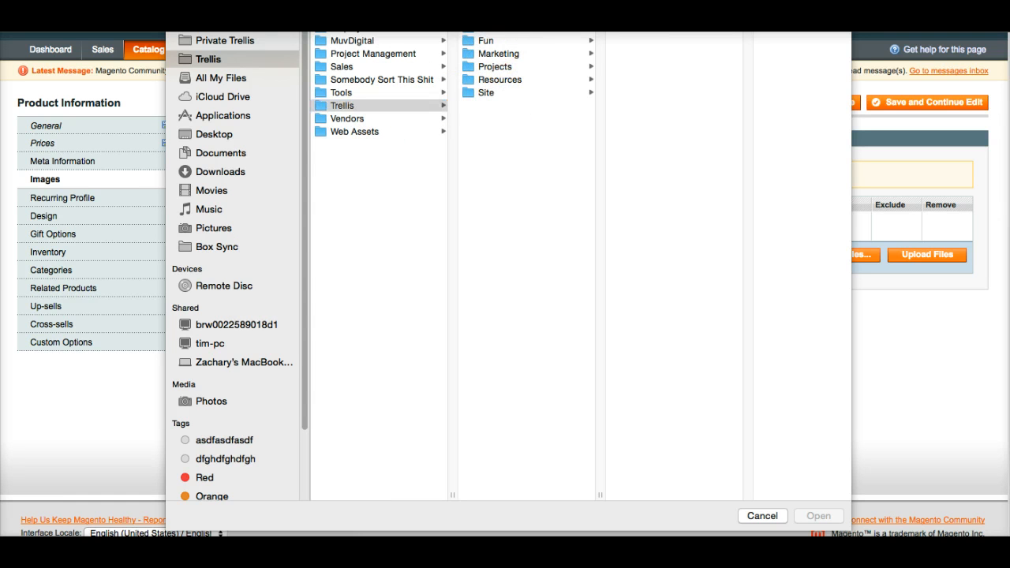
click(636, 92)
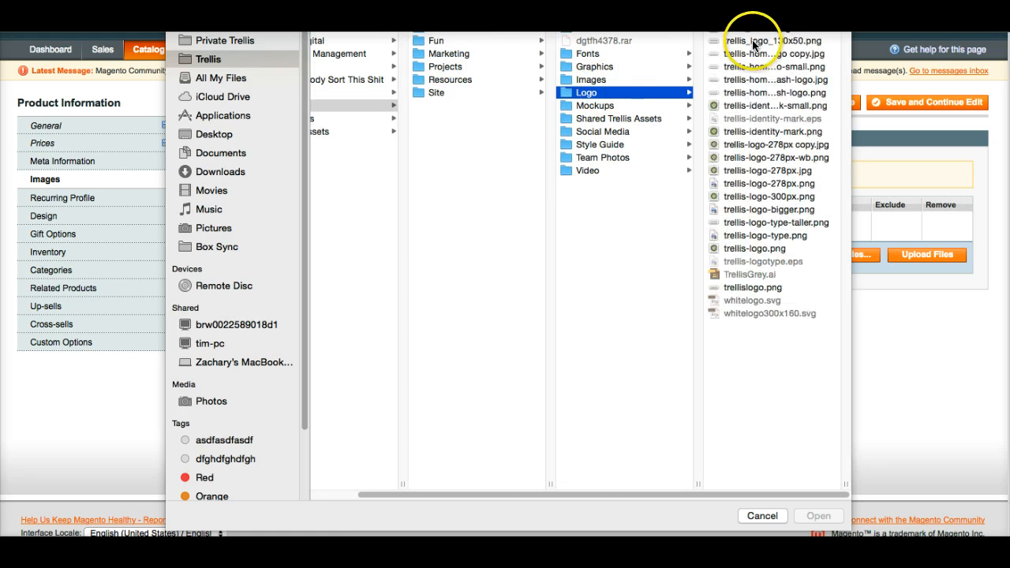
click(750, 104)
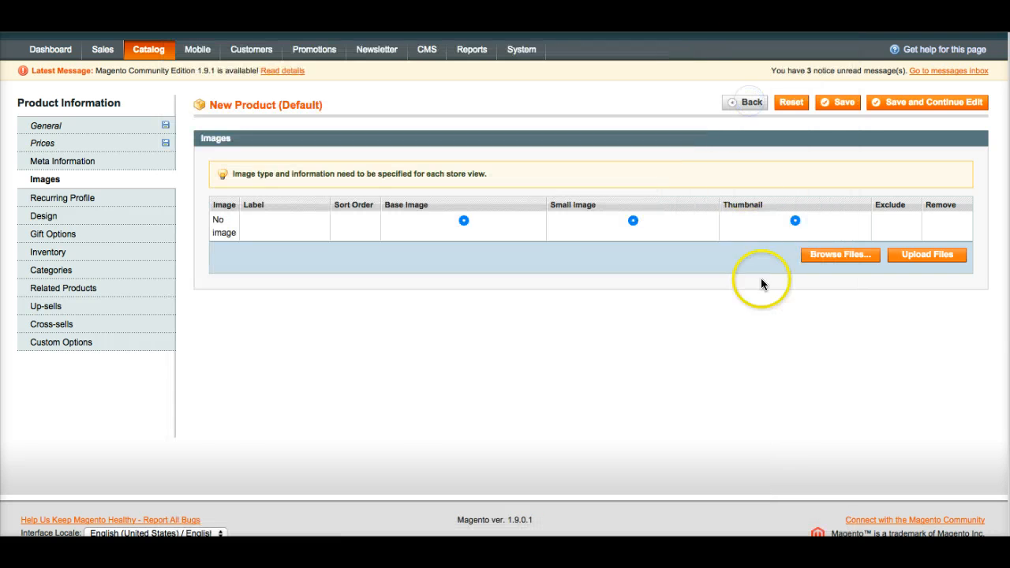
click(909, 255)
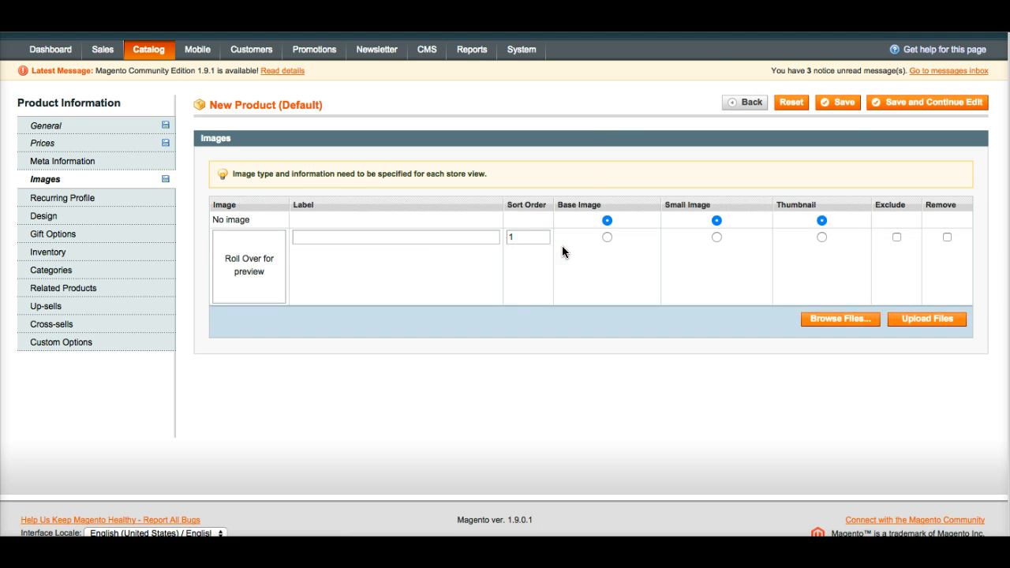
mouse_move(254, 249)
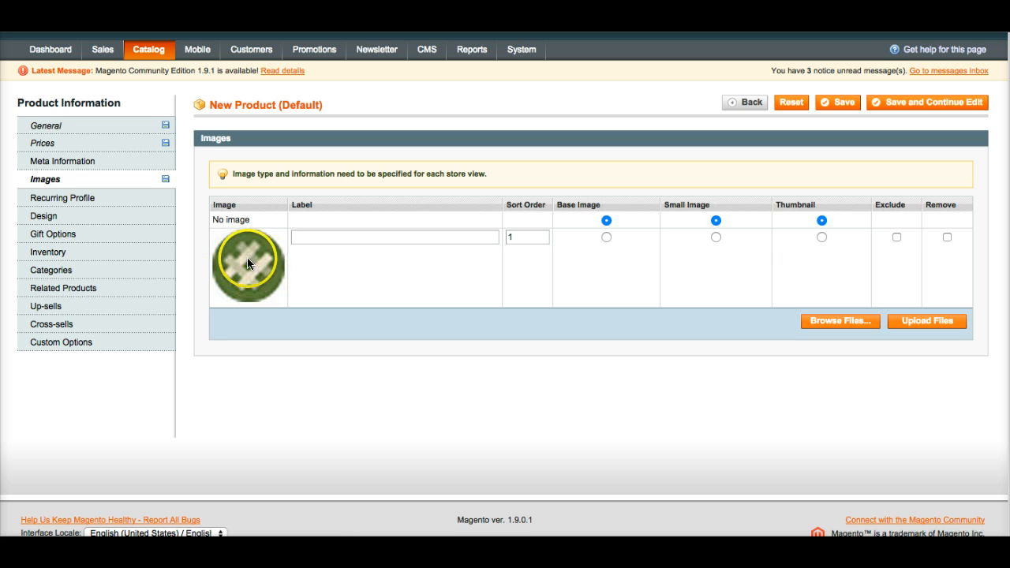
Assign the uploaded image as the product's Base Image, Small Image and Thumbnail
click(606, 237)
click(716, 237)
click(821, 236)
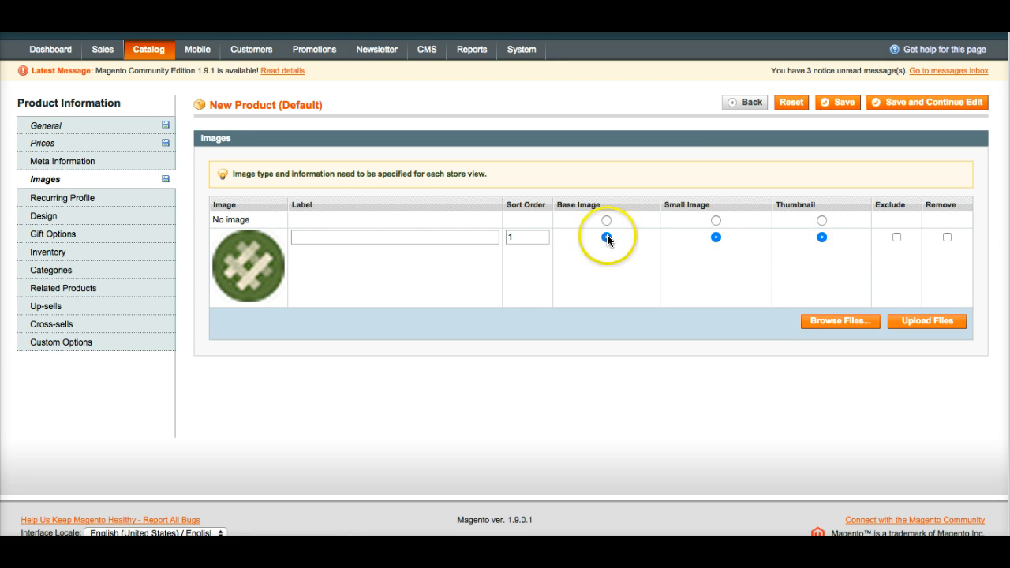
click(714, 236)
click(822, 237)
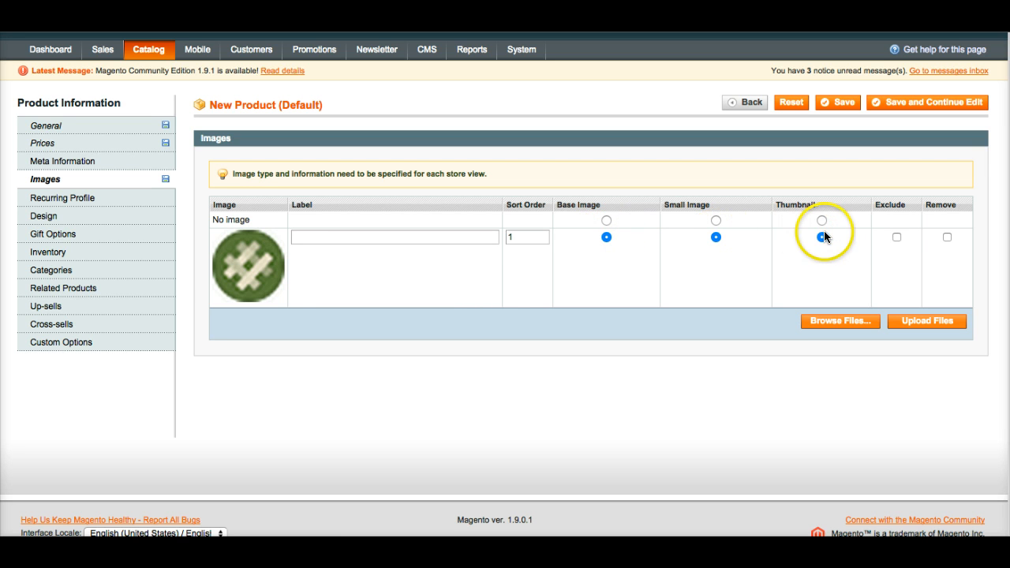
click(715, 237)
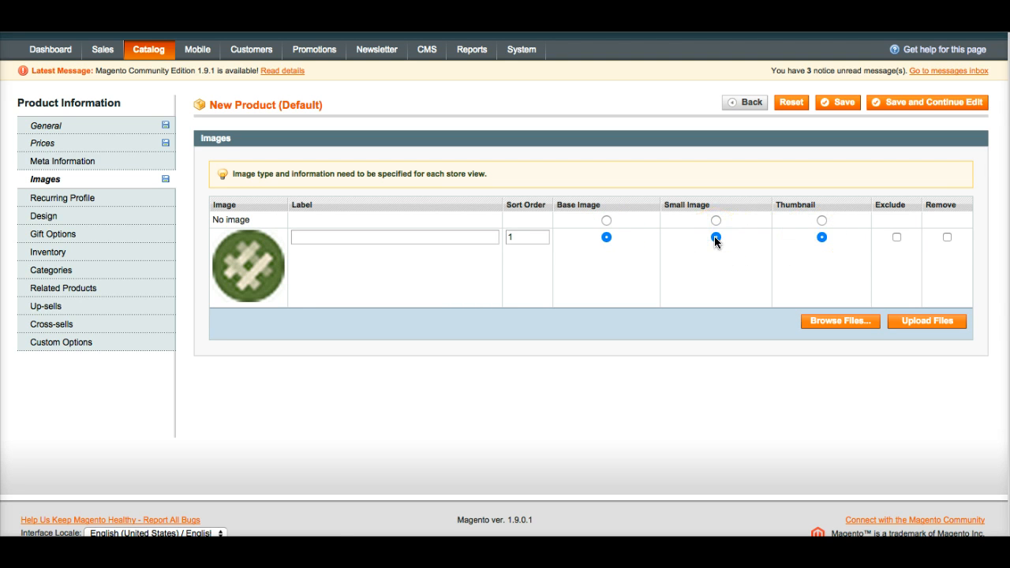
click(715, 237)
scroll(720, 251, up, 1)
scroll(718, 259, down, 1)
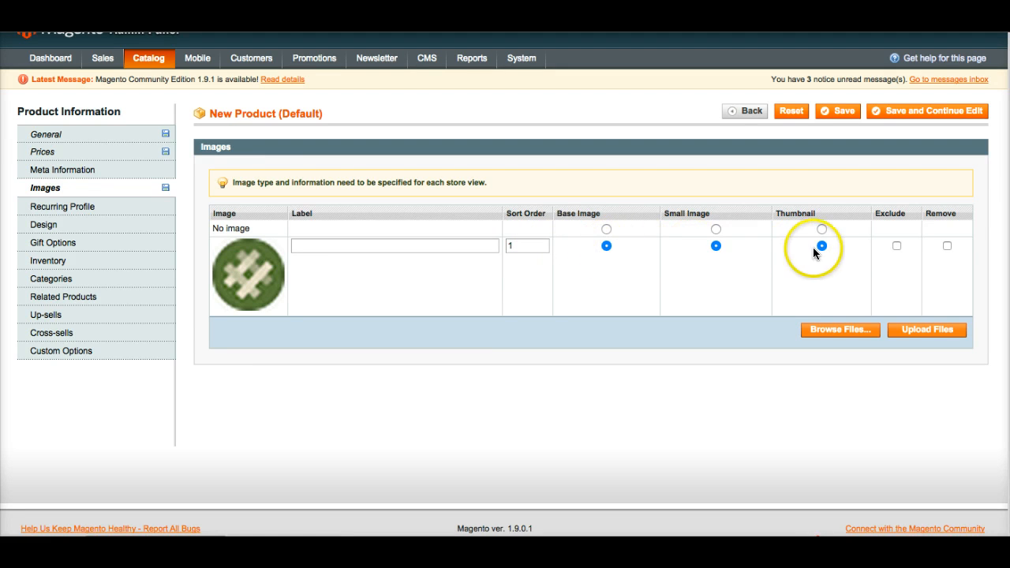
click(716, 230)
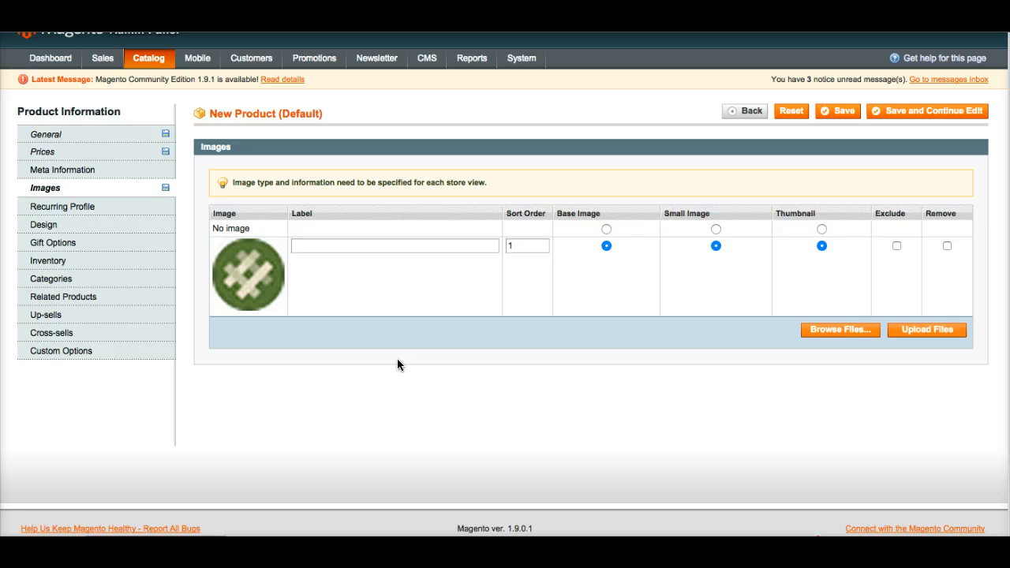
click(374, 244)
text(logo)
key(BackSpace)
key(BackSpace)
key(BackSpace)
key(BackSpace)
click(384, 246)
Enable the recurring profile for the new product by setting it to Yes
click(145, 207)
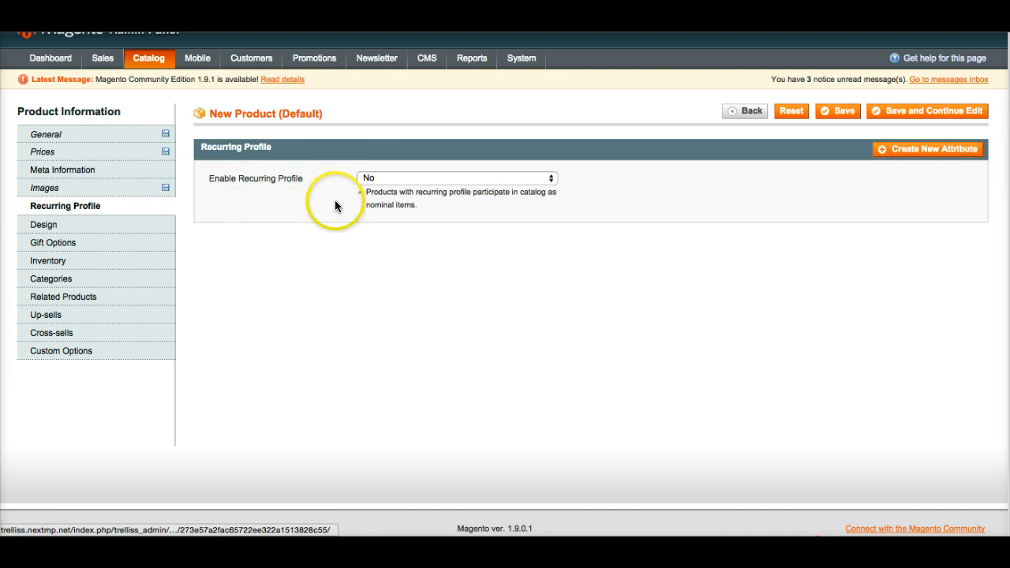
click(380, 176)
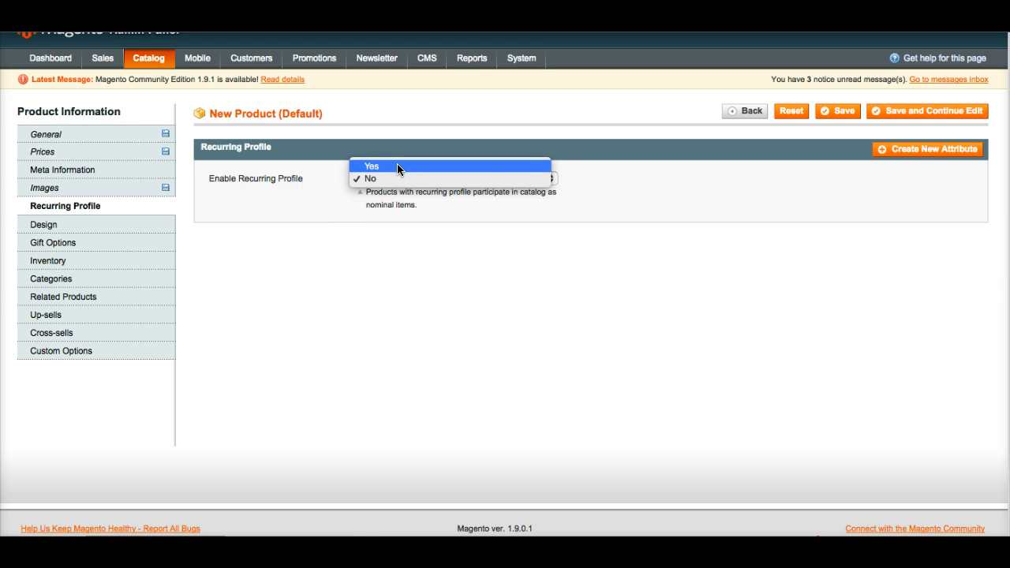
click(397, 166)
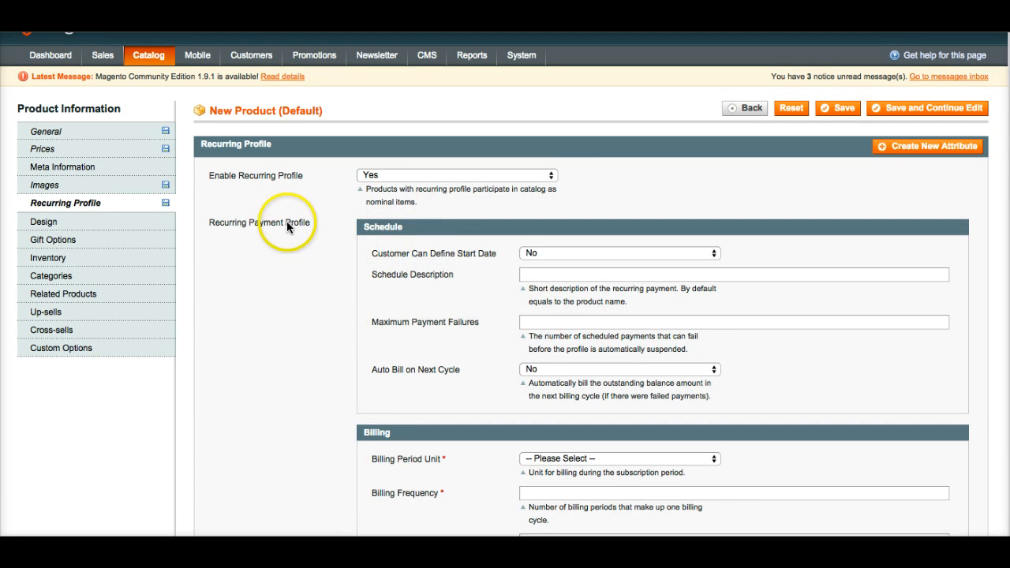
Allow customers to define the recurring profile's start date by setting that schedule option to Yes
scroll(426, 230, down, 1)
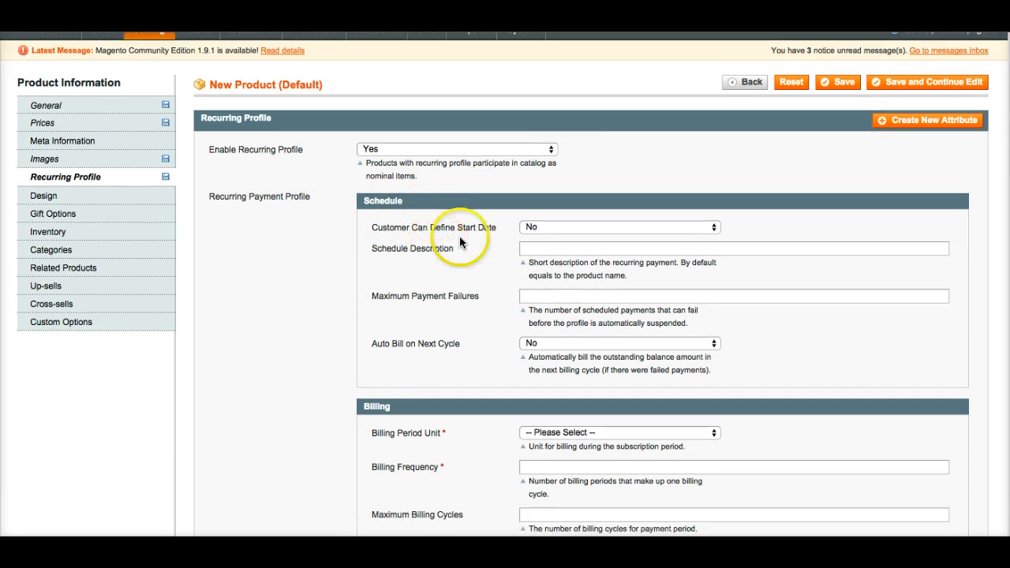
click(501, 231)
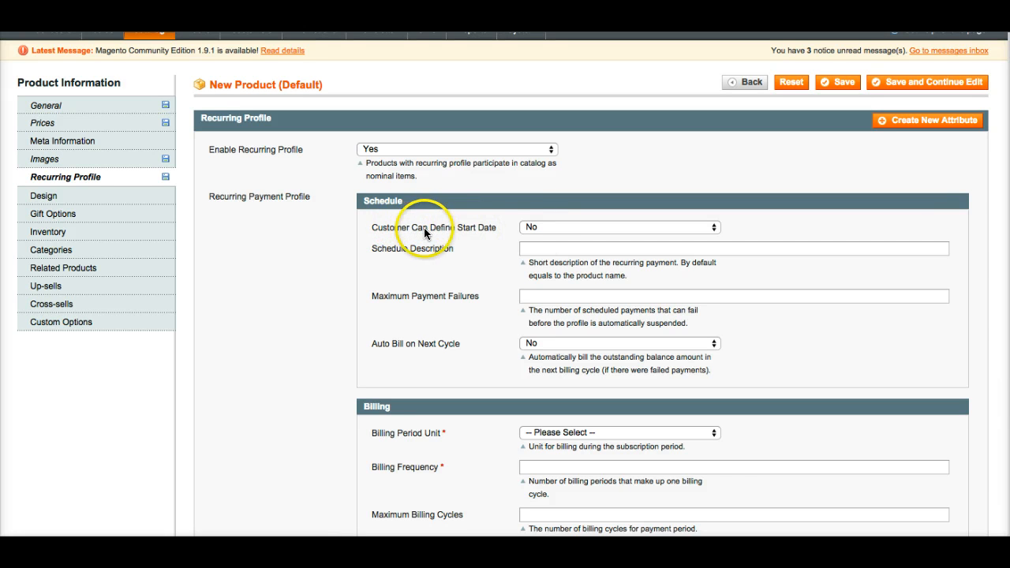
click(545, 228)
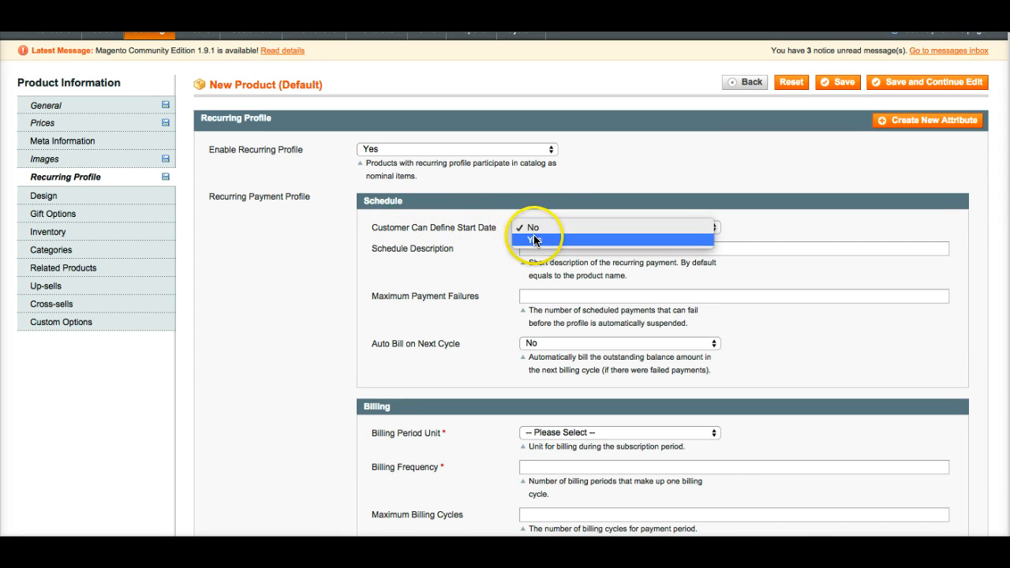
click(534, 239)
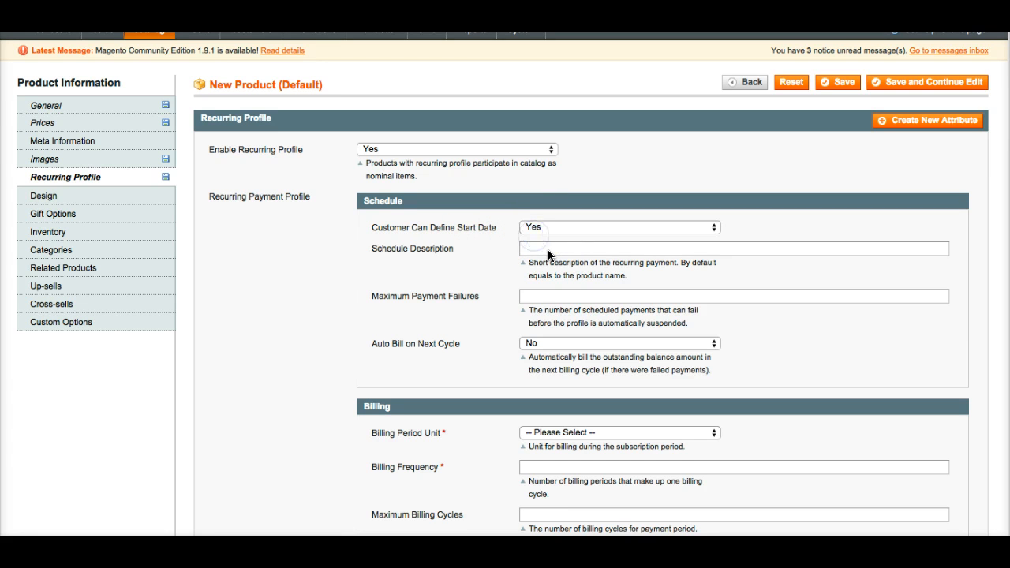
Examine the Schedule Description, Maximum Payment Failures and Auto Bill on Next Cycle settings without entering any values
scroll(540, 248, down, 1)
scroll(541, 248, down, 1)
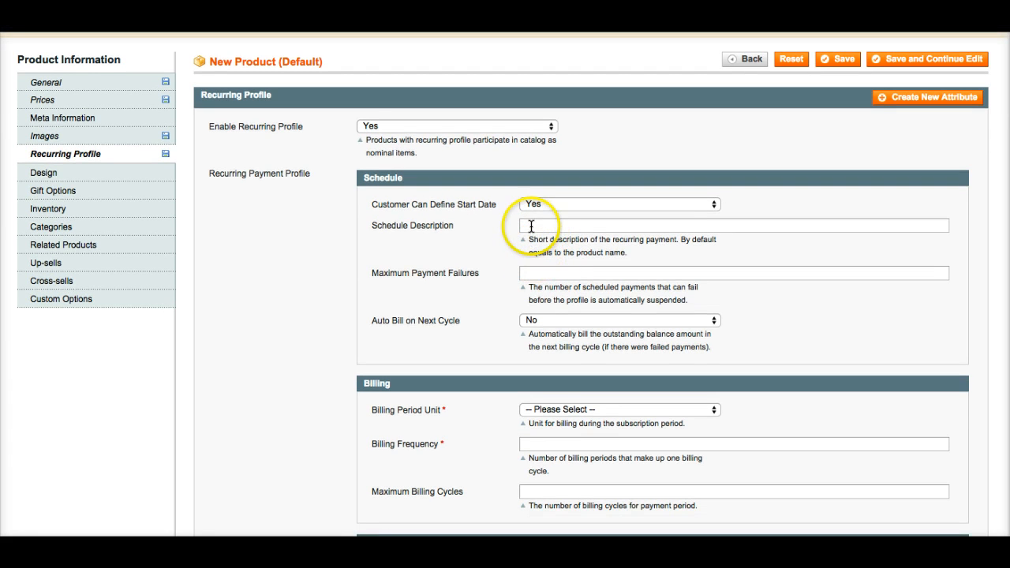
click(530, 226)
scroll(499, 244, down, 1)
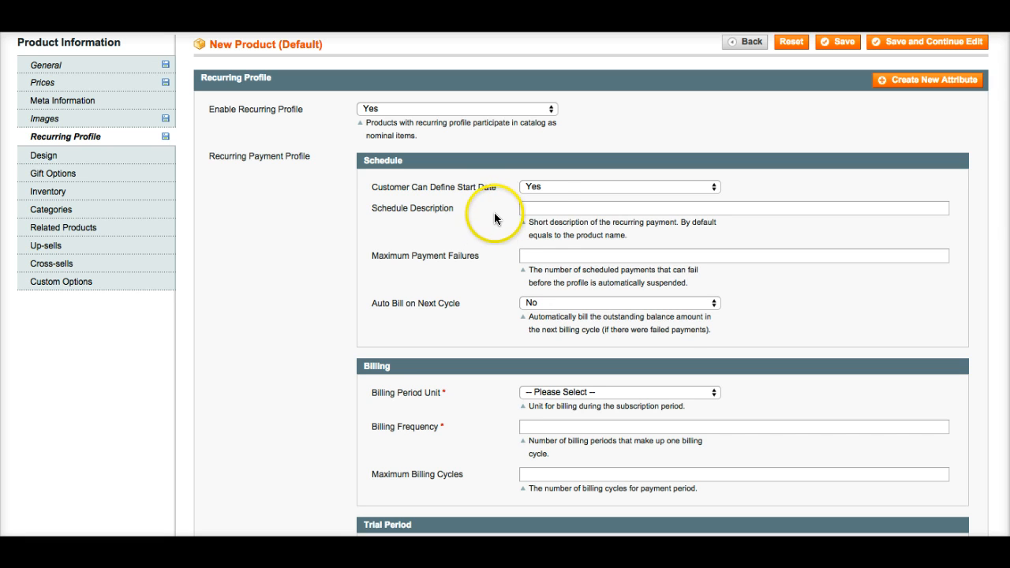
scroll(539, 225, down, 1)
scroll(539, 225, down, 1)
click(534, 248)
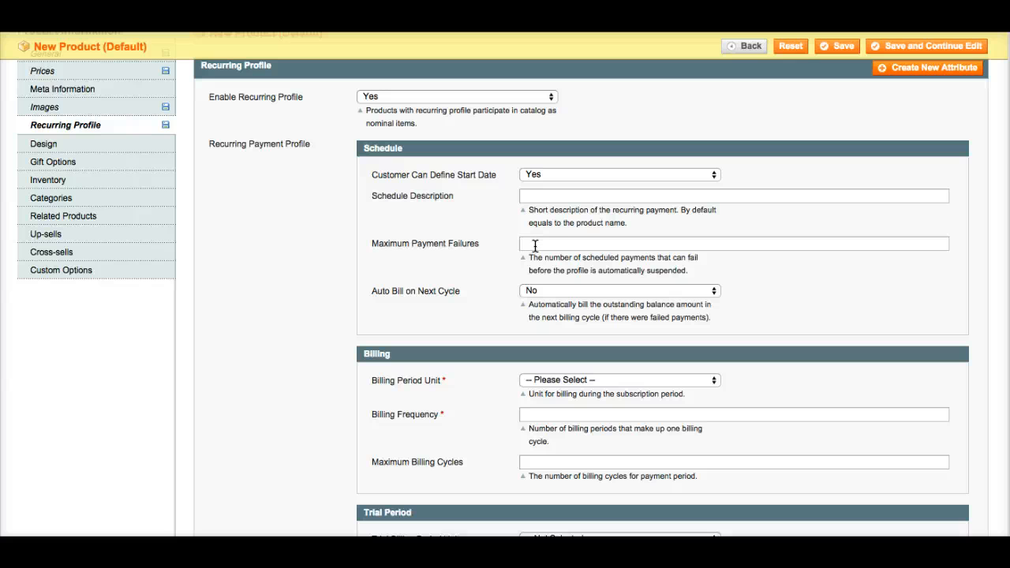
click(534, 245)
scroll(546, 271, down, 1)
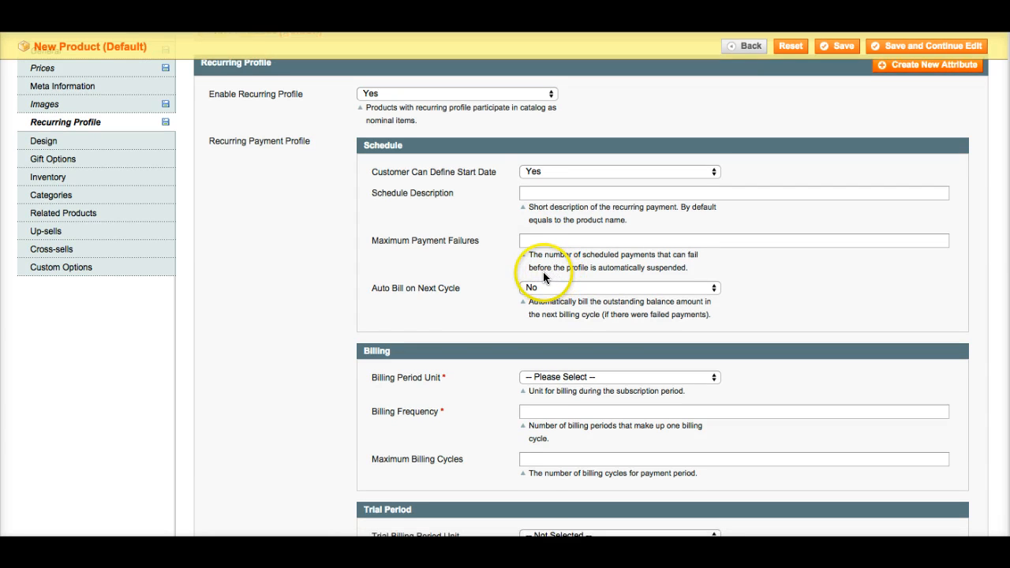
scroll(506, 278, down, 2)
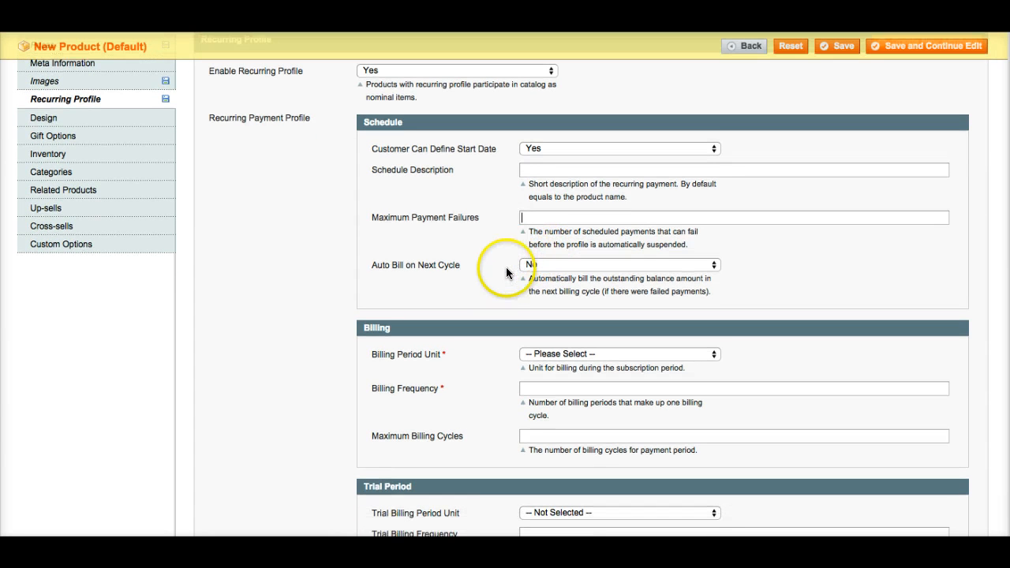
click(542, 223)
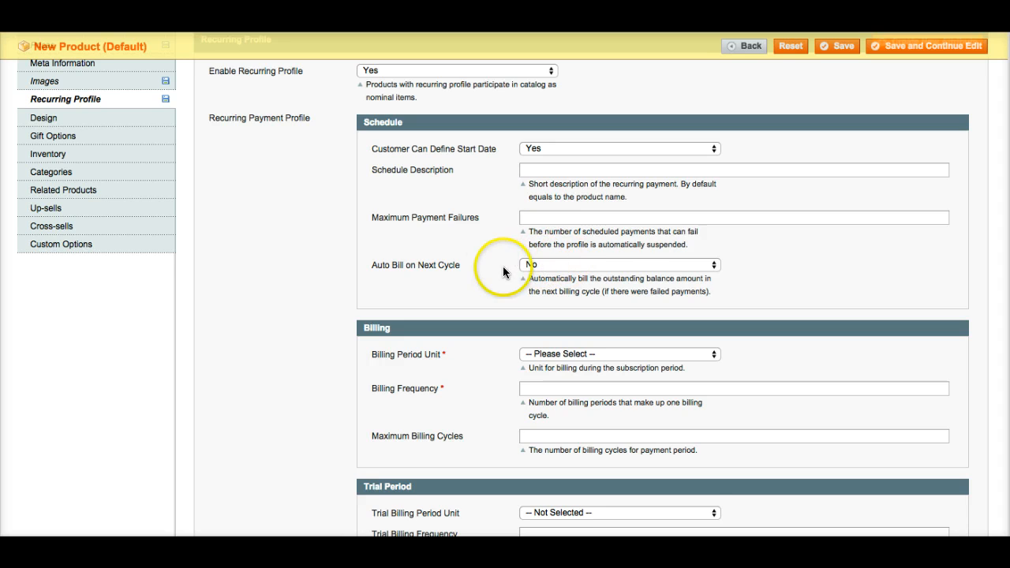
Examine the Billing Period Unit choices and the Billing Frequency field without selecting a unit
scroll(500, 267, down, 3)
scroll(513, 254, down, 1)
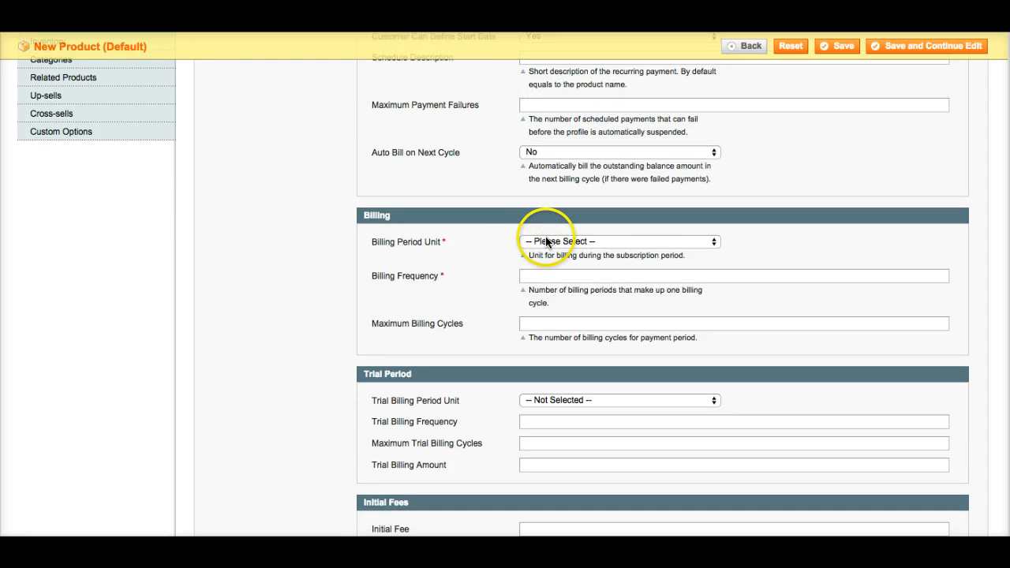
click(547, 242)
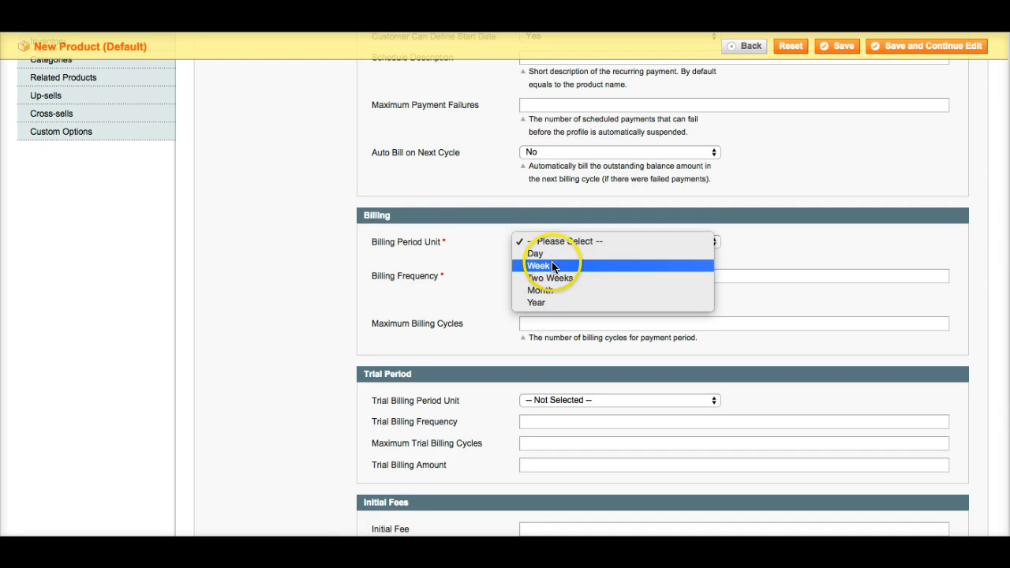
click(493, 247)
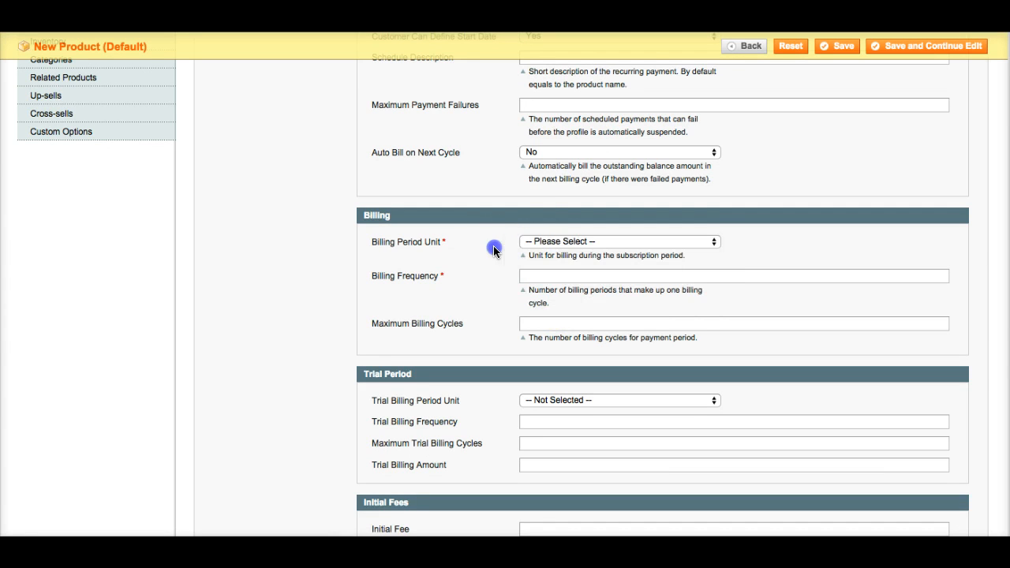
scroll(547, 241, down, 1)
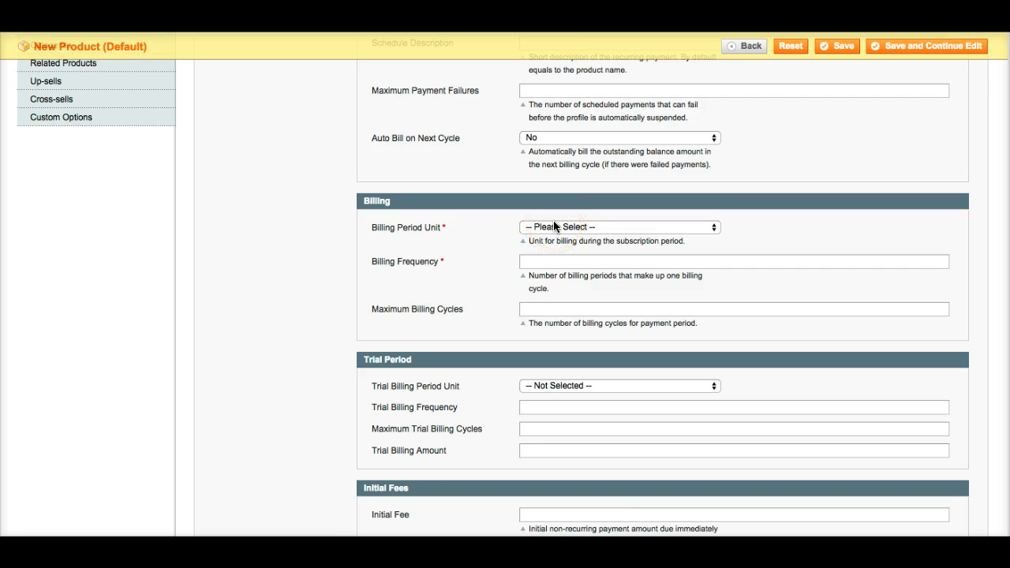
scroll(544, 232, down, 1)
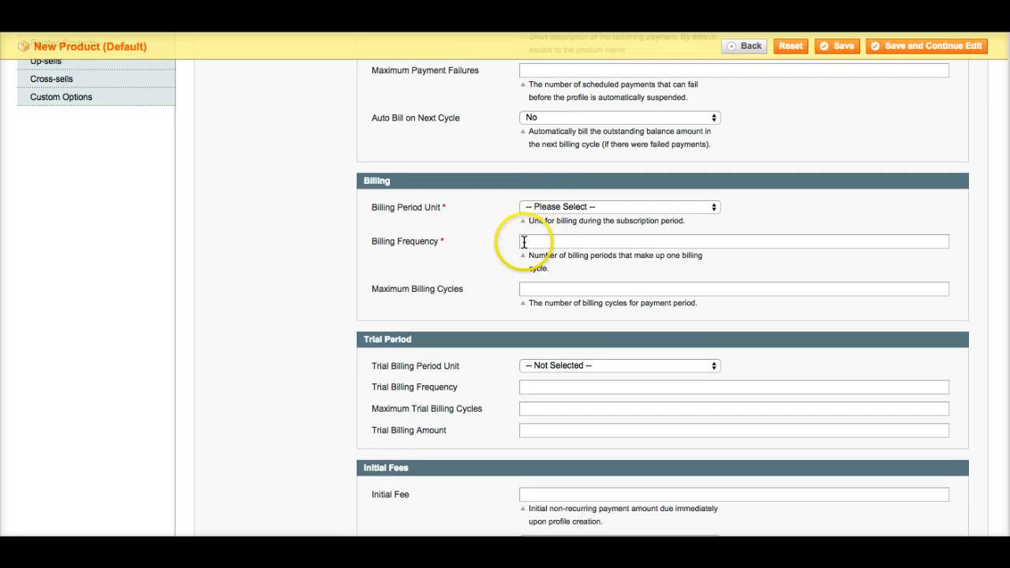
click(547, 206)
click(487, 211)
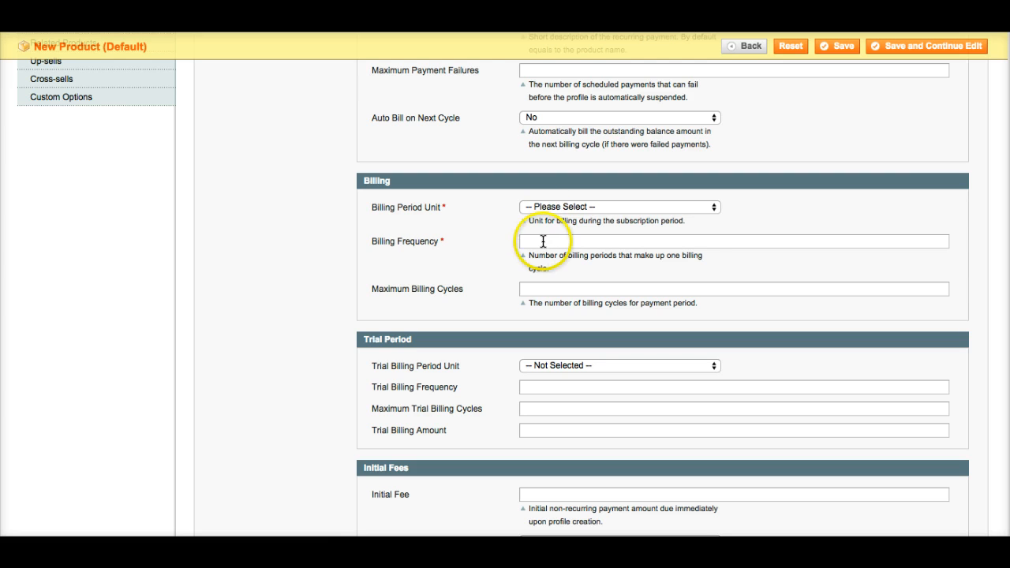
Set the recurring profile's Billing Period Unit to Month, Billing Frequency to 6 and Maximum Billing Cycles to 18
click(546, 243)
click(544, 208)
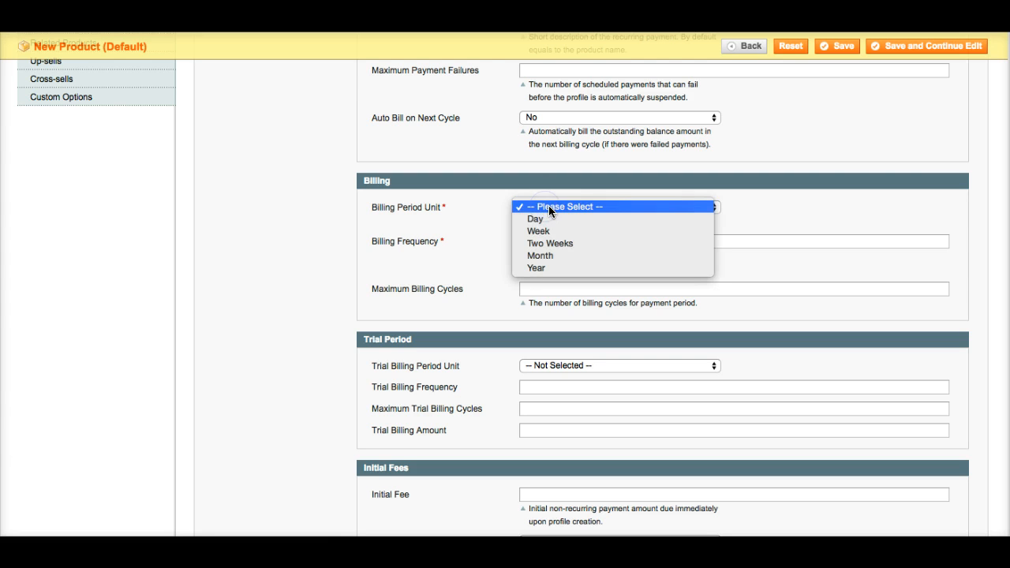
click(557, 255)
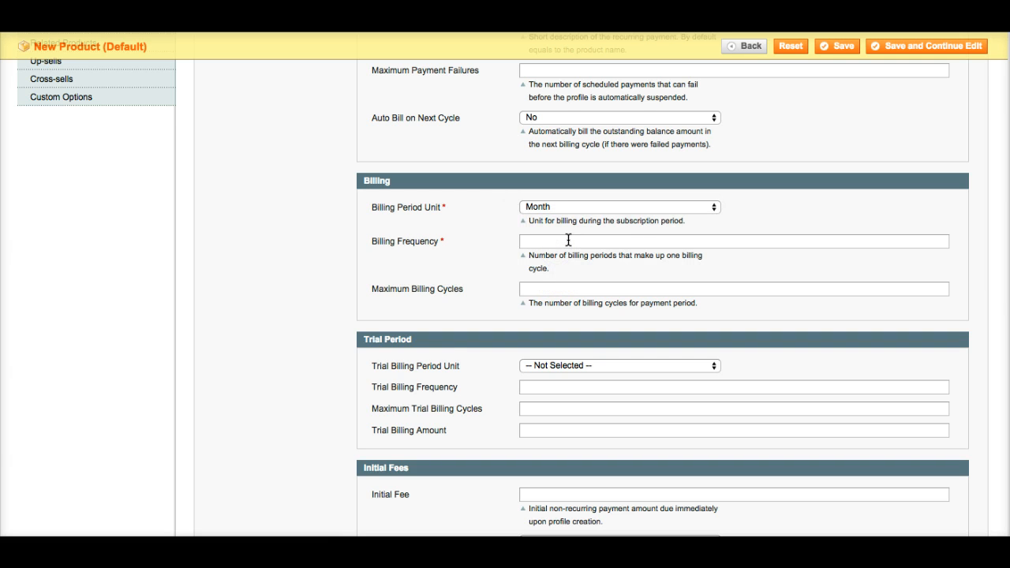
click(568, 240)
text(6)
click(573, 285)
text(18)
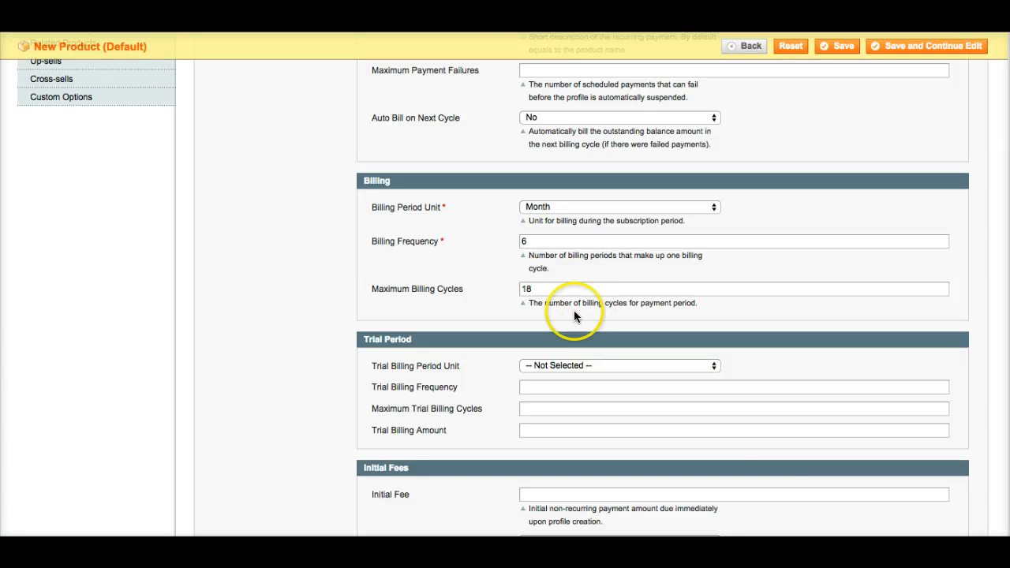
Set the Trial Billing Period Unit of the recurring profile to Month
scroll(574, 316, down, 3)
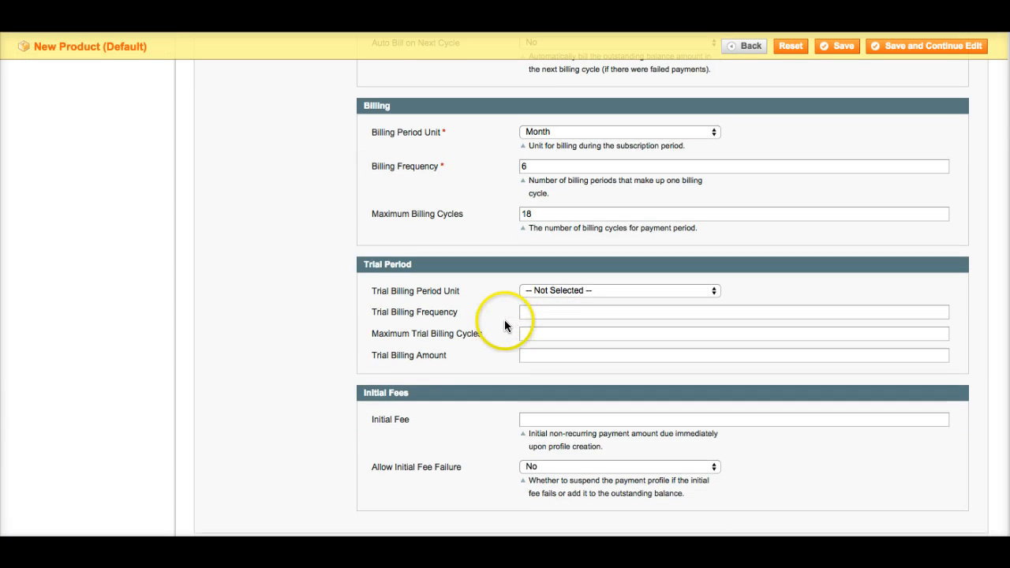
scroll(521, 304, down, 1)
click(553, 267)
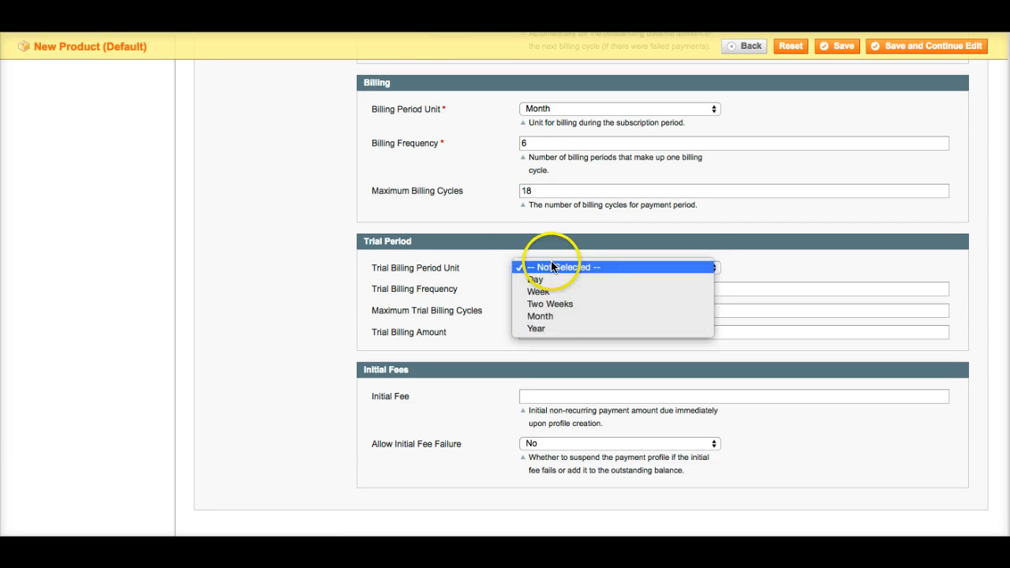
click(557, 316)
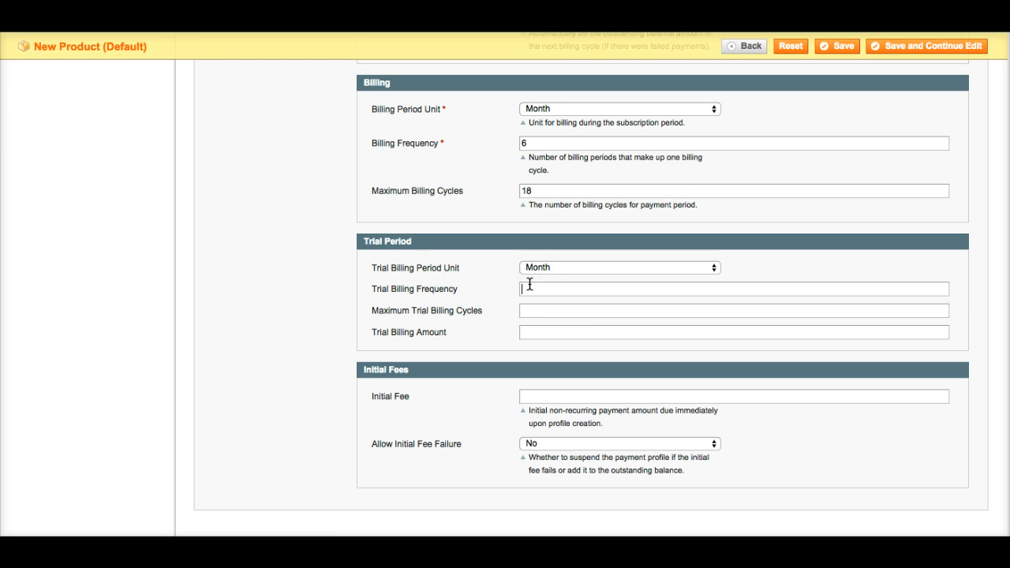
Examine the remaining trial billing and initial fee fields, and review the whole recurring profile form without entering values
click(535, 310)
click(536, 332)
click(545, 334)
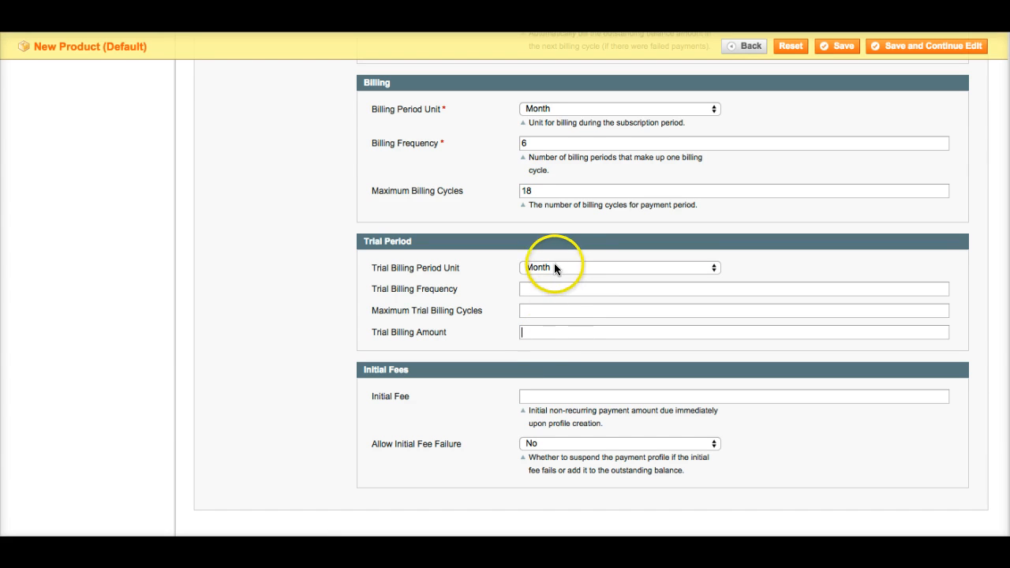
scroll(492, 331, up, 2)
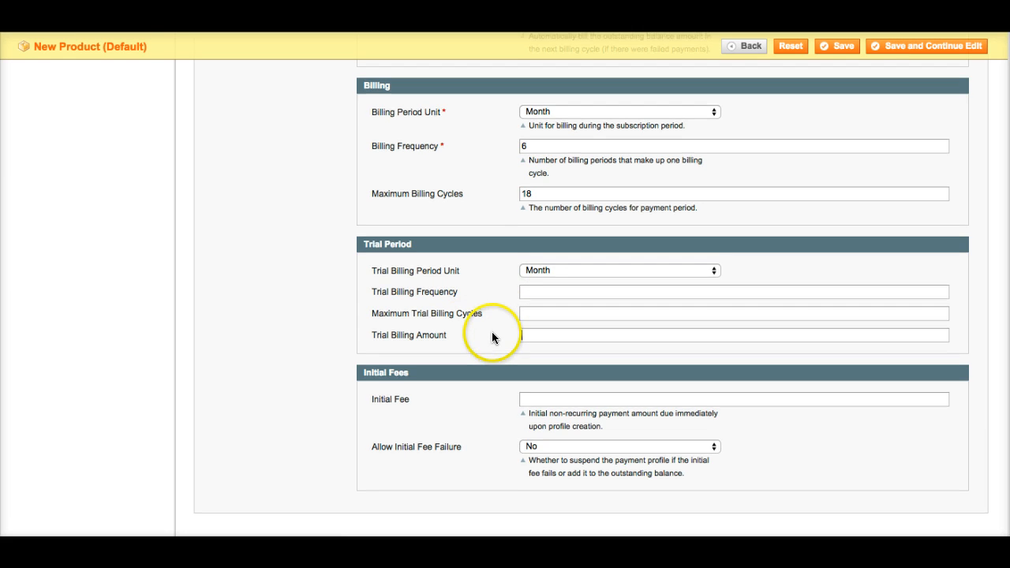
scroll(492, 342, down, 3)
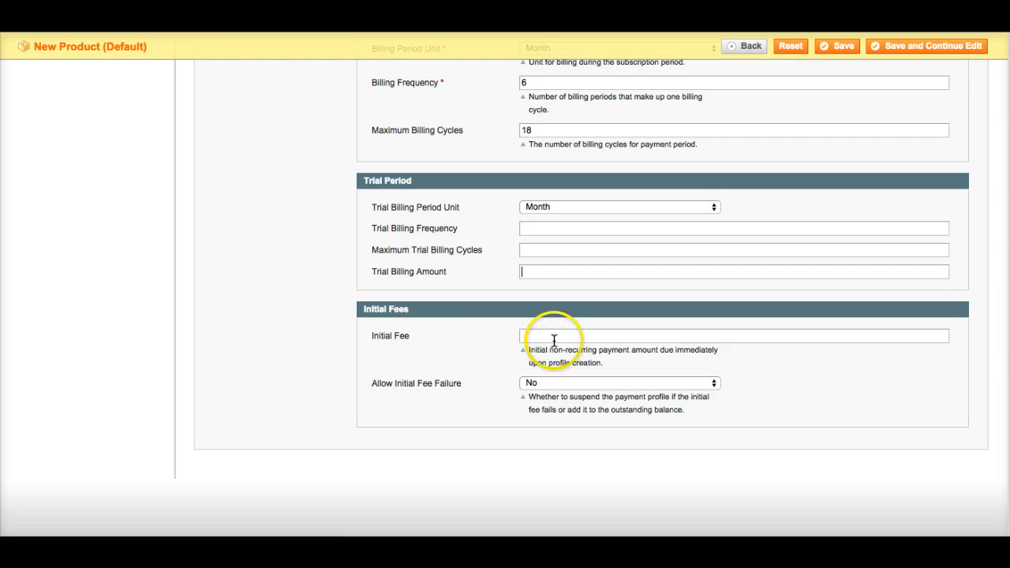
click(557, 335)
scroll(501, 381, up, 10)
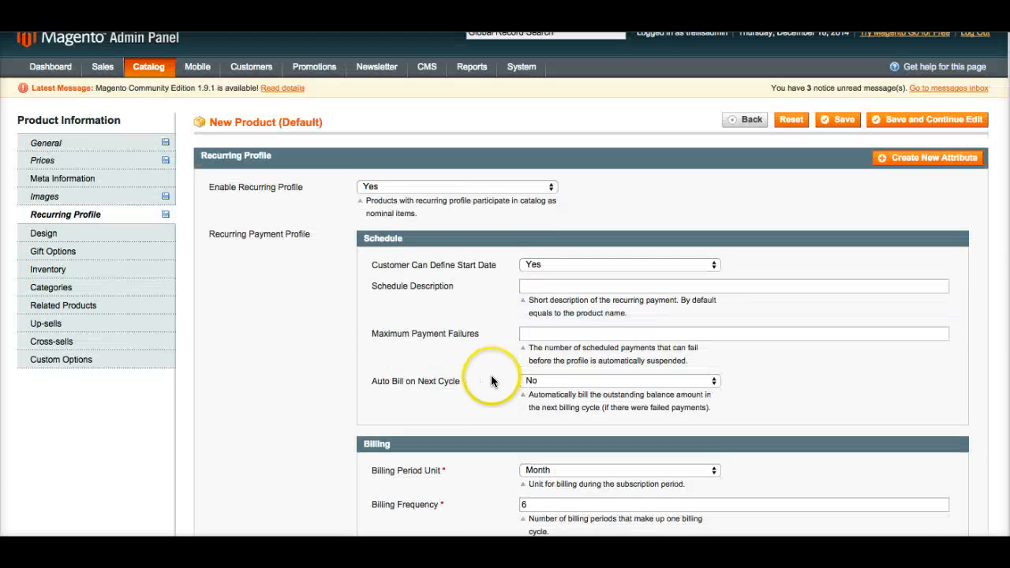
scroll(493, 382, down, 6)
scroll(489, 384, down, 5)
scroll(491, 385, up, 13)
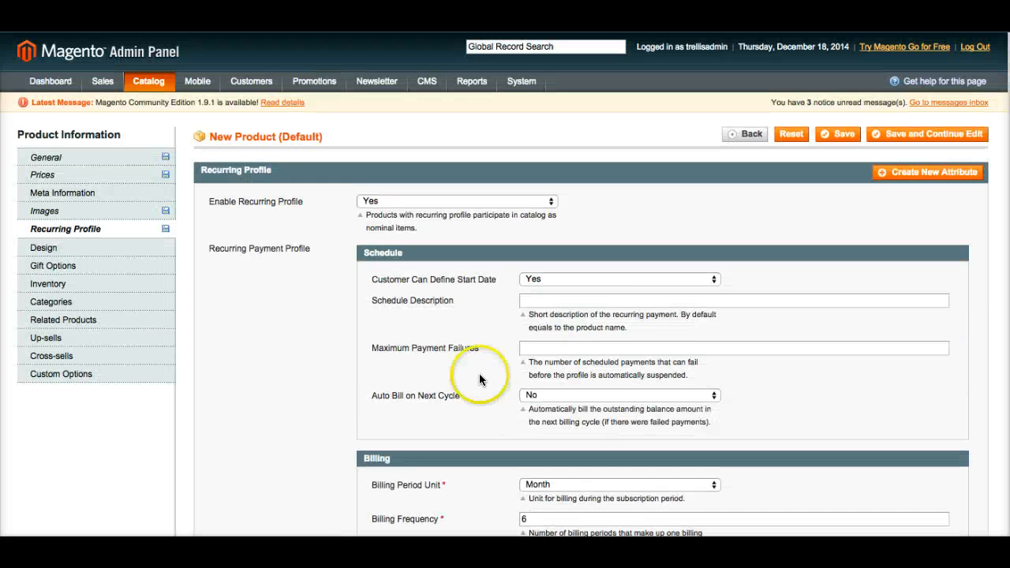
Examine the Custom Design theme choices in the product's Design settings without selecting a theme
click(99, 253)
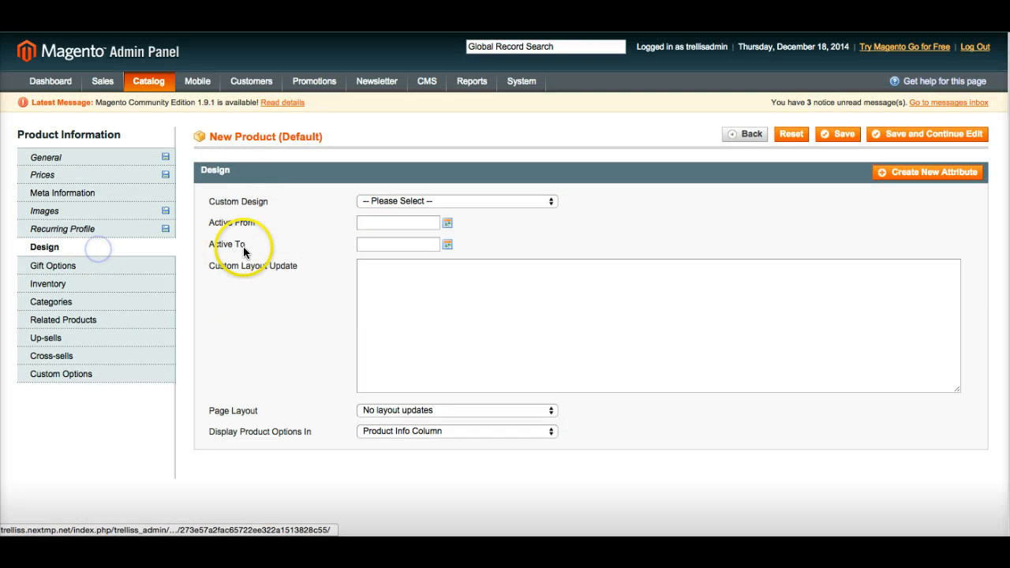
click(374, 201)
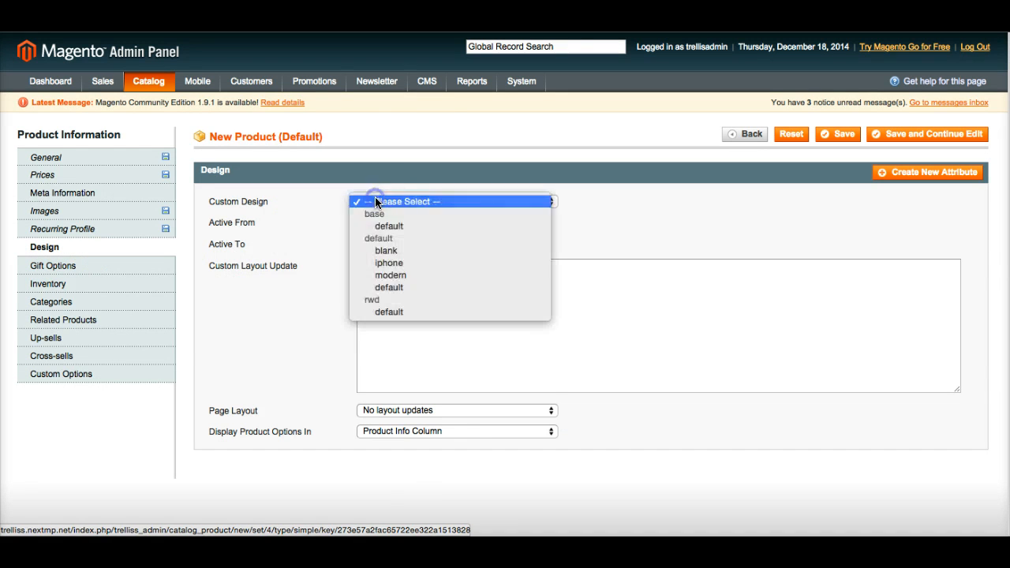
click(311, 226)
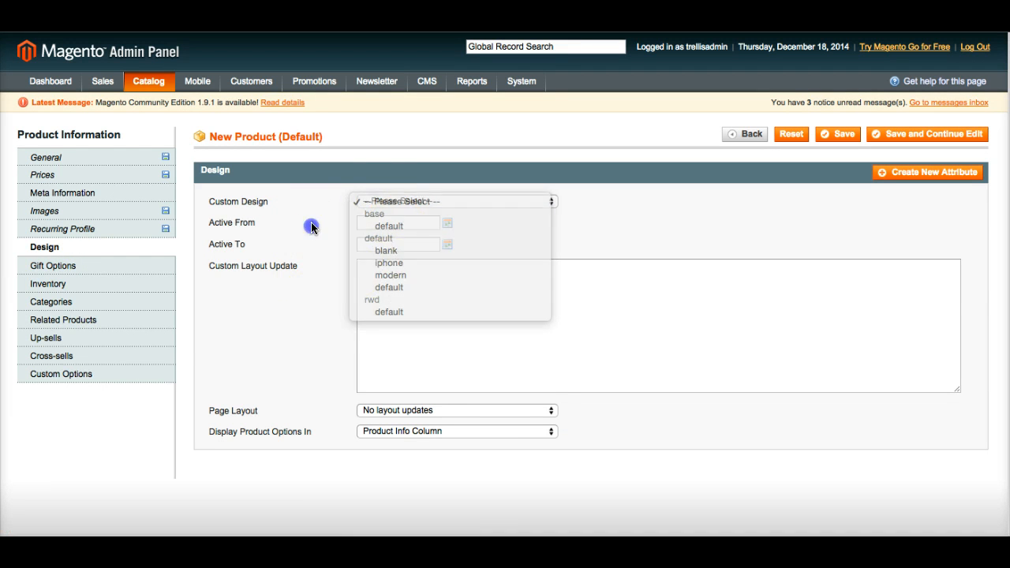
click(379, 203)
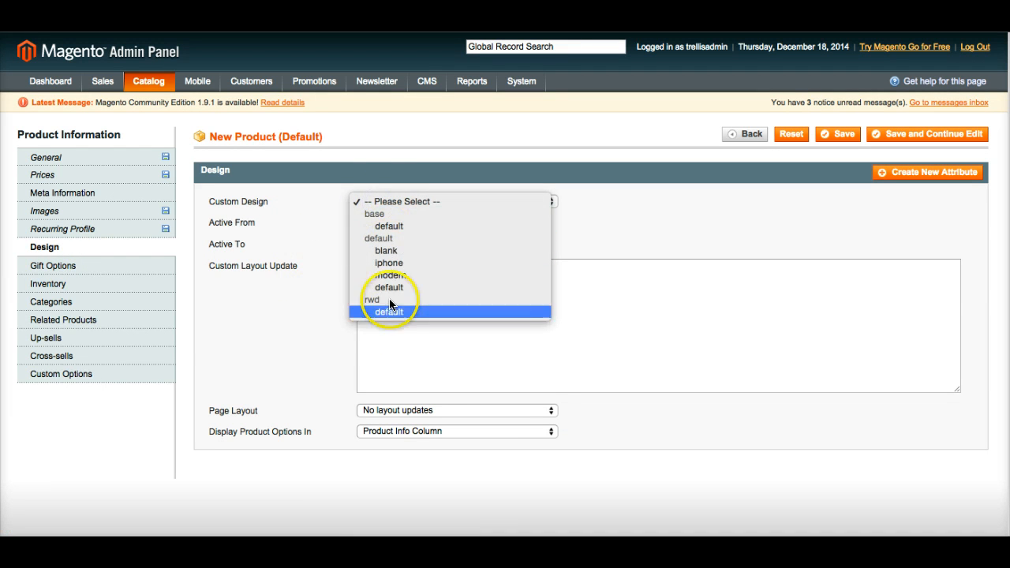
click(313, 228)
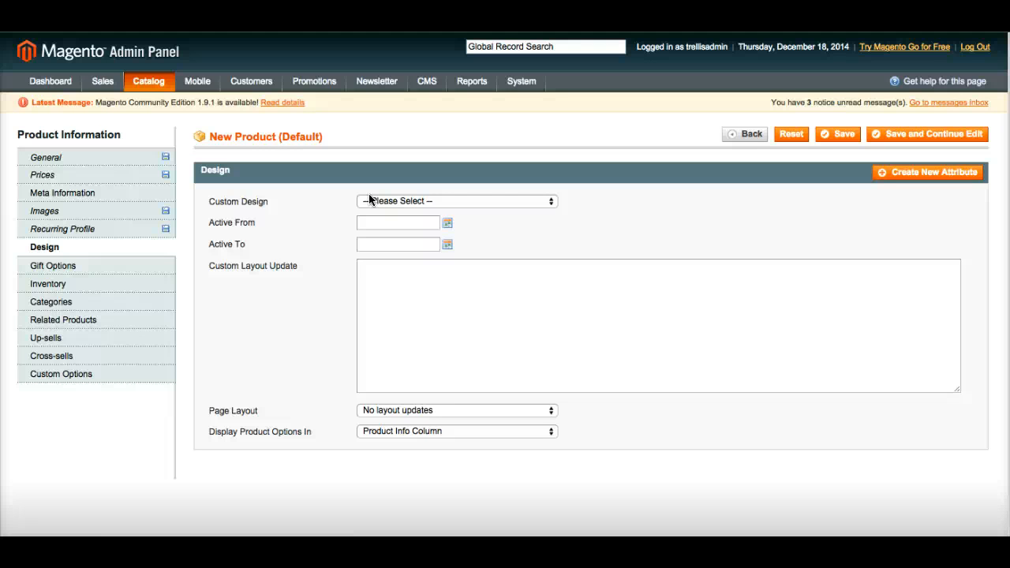
click(412, 199)
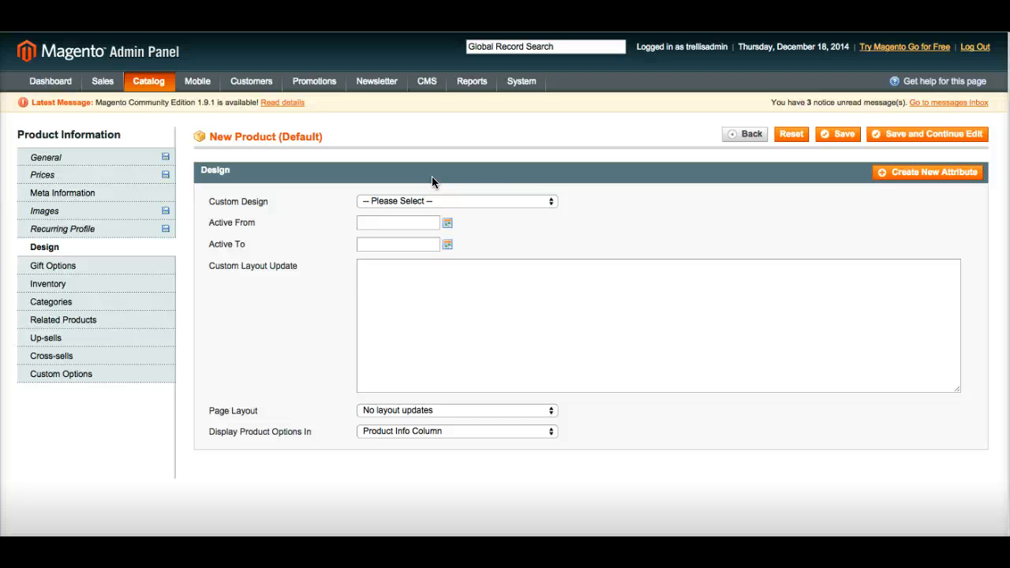
click(438, 201)
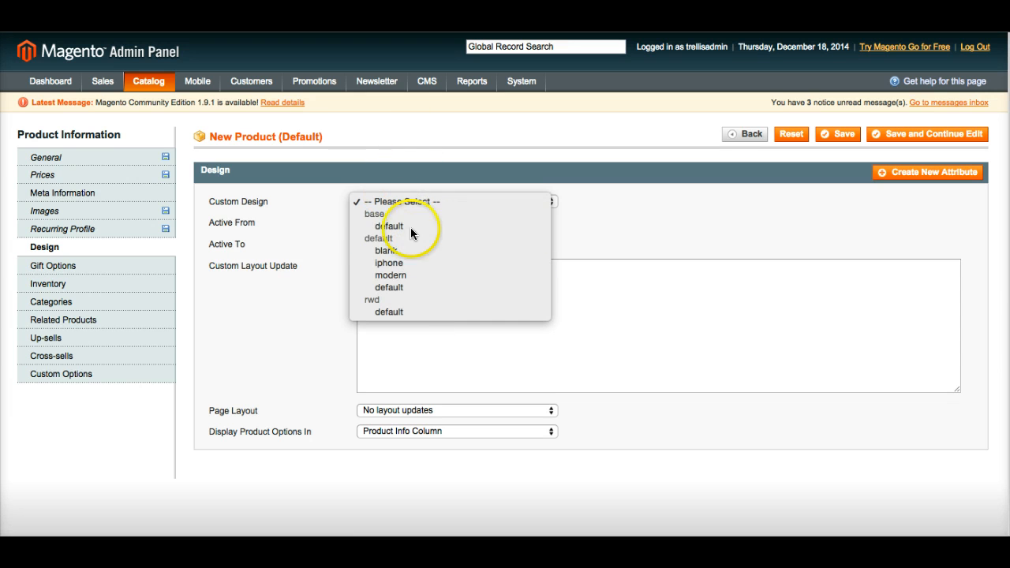
click(431, 311)
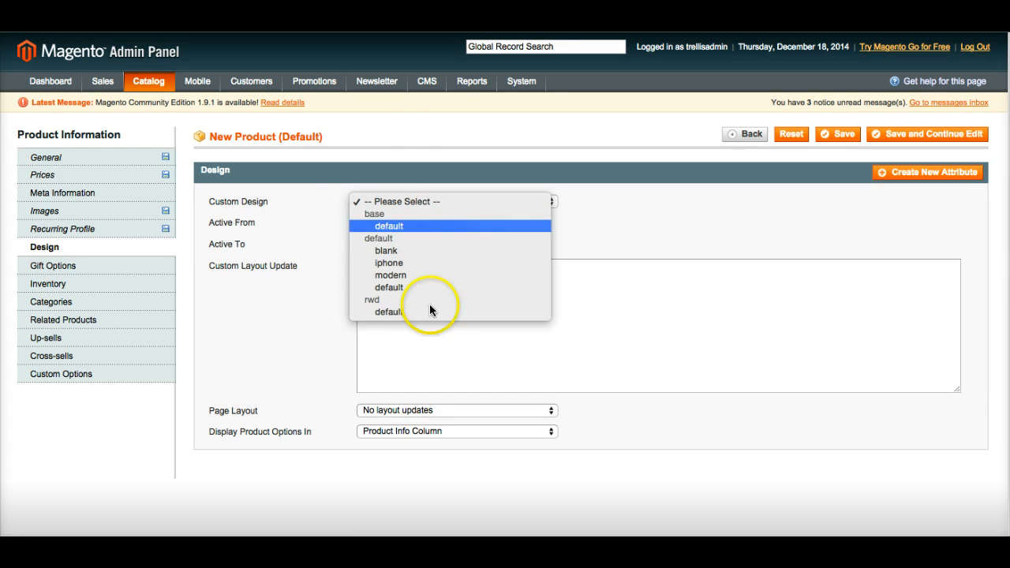
click(328, 215)
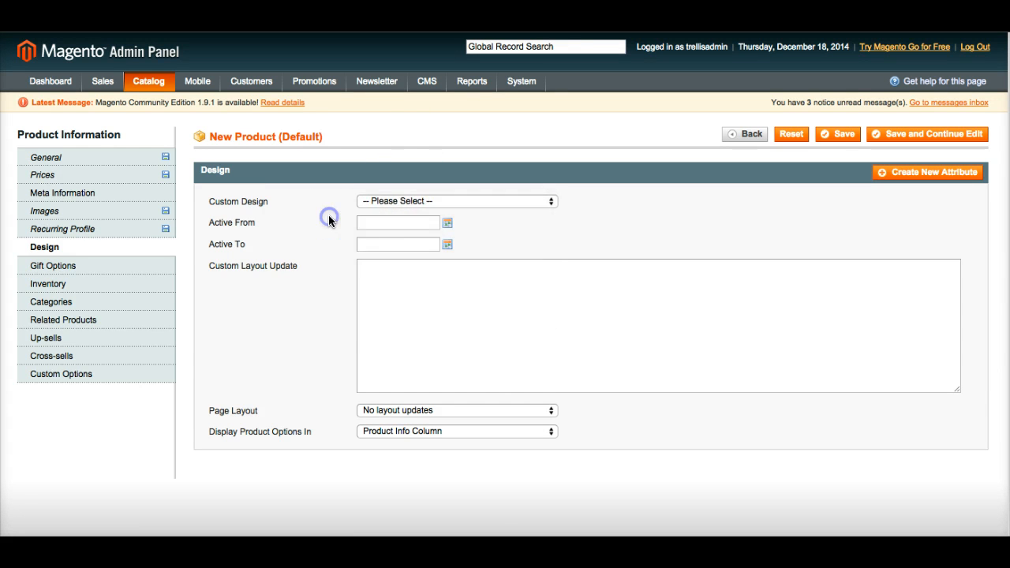
Examine the Active From calendar and the Custom Layout Update field without entering a date or any code
click(447, 223)
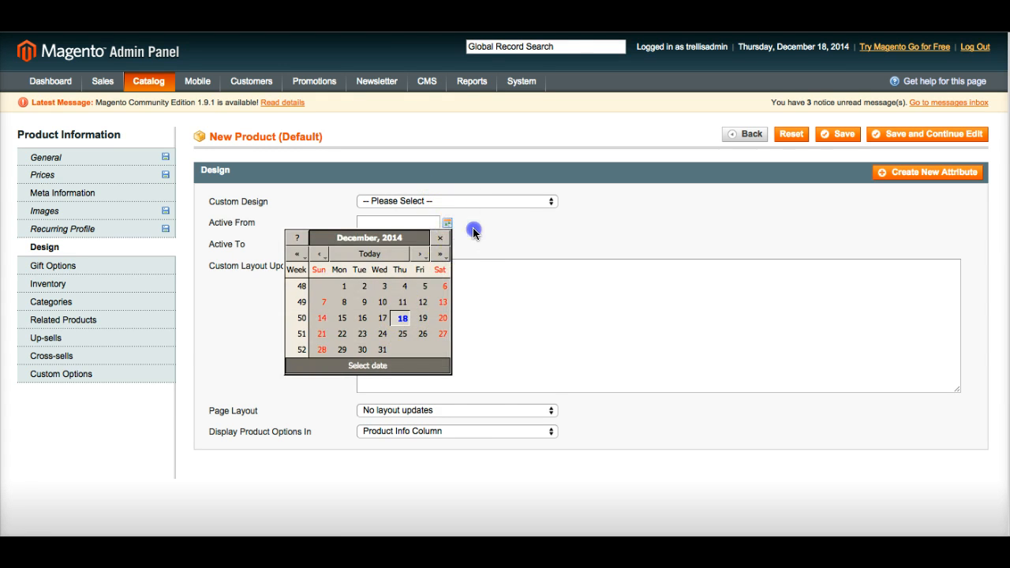
click(440, 238)
scroll(442, 287, down, 1)
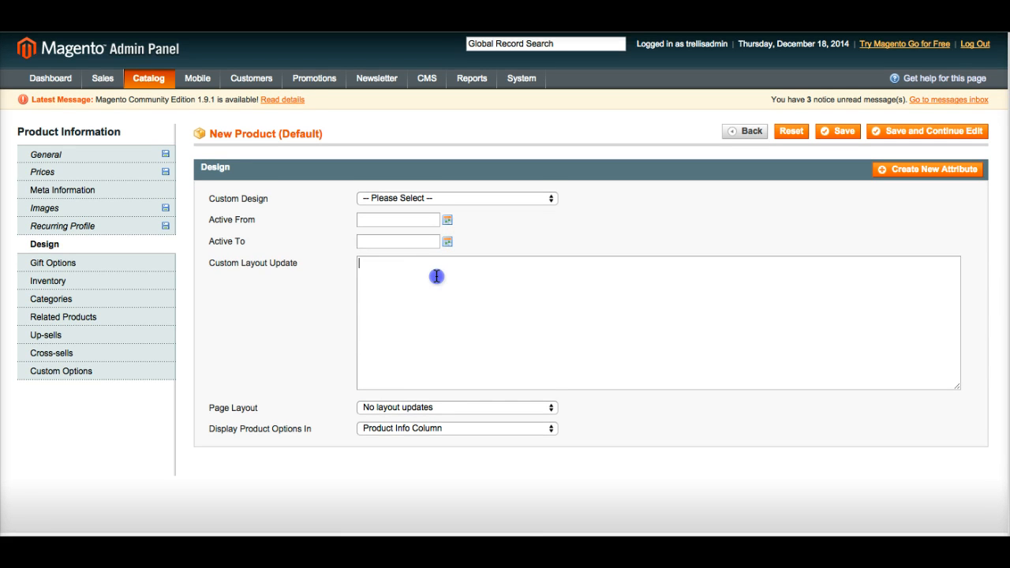
scroll(435, 275, down, 3)
click(407, 260)
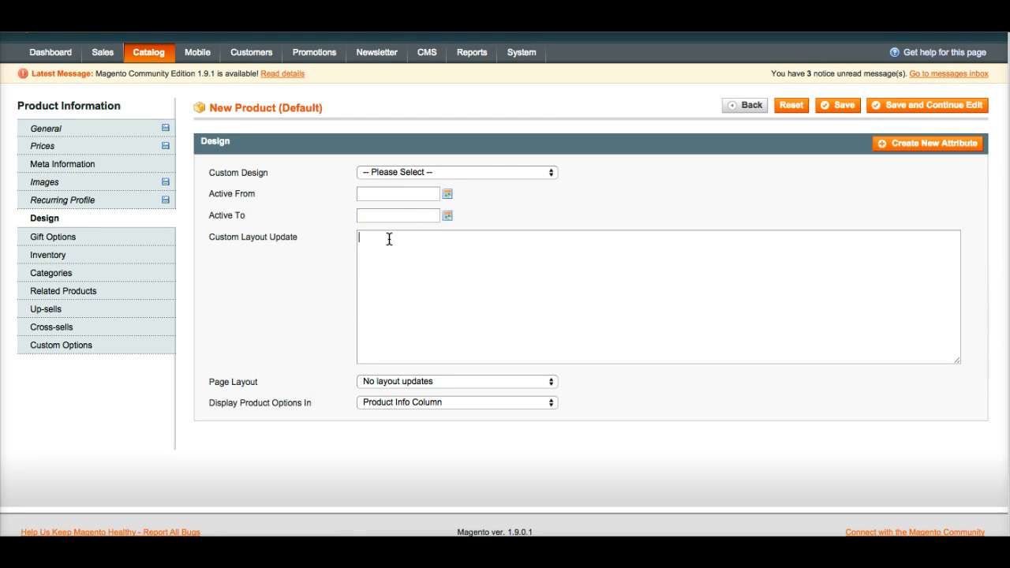
Examine the Page Layout choices together with the Custom Layout Update field and the available CMS sections, without changing any setting
click(399, 382)
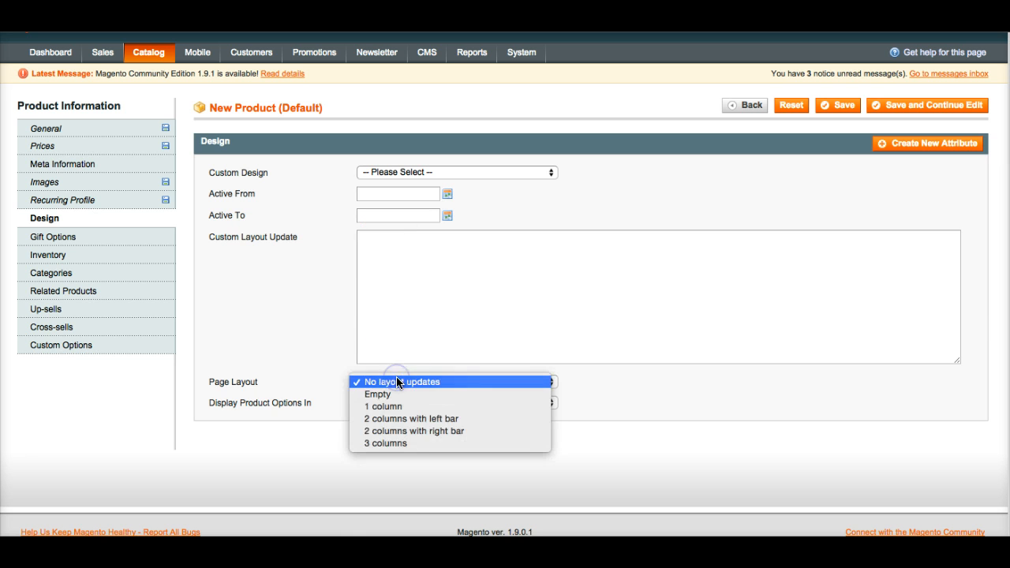
click(322, 360)
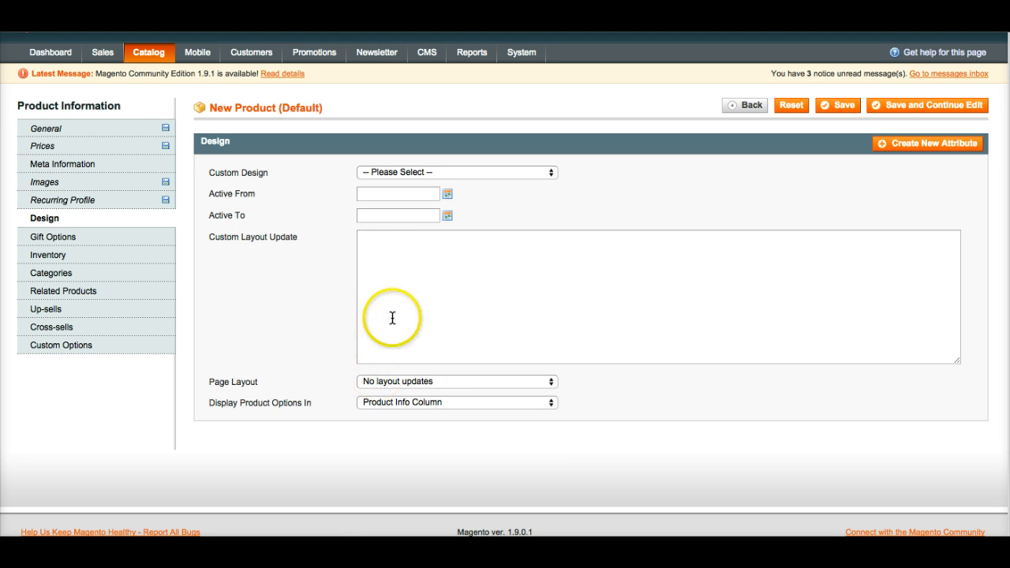
click(406, 266)
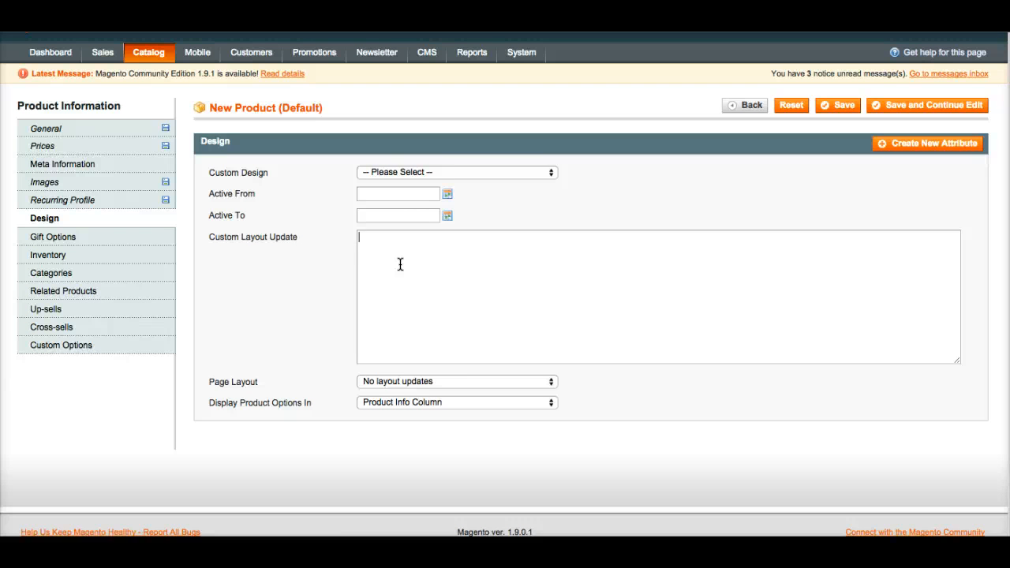
click(400, 264)
click(411, 267)
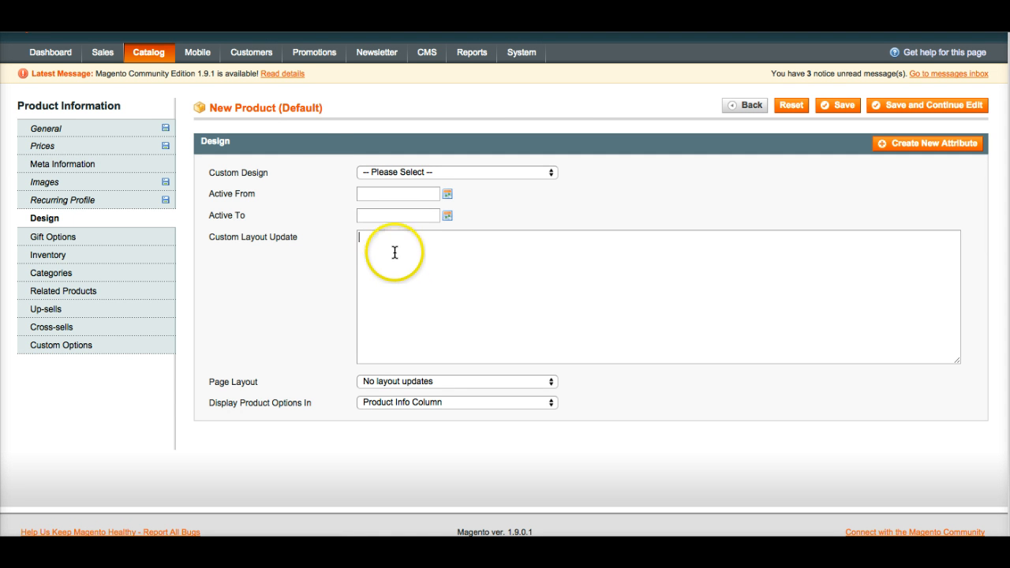
mouse_move(427, 52)
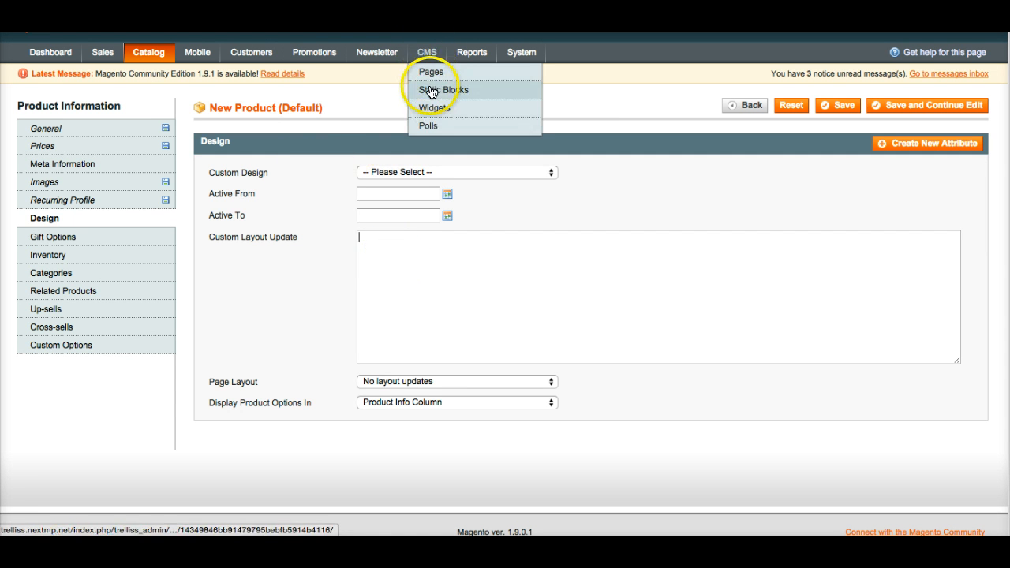
click(321, 267)
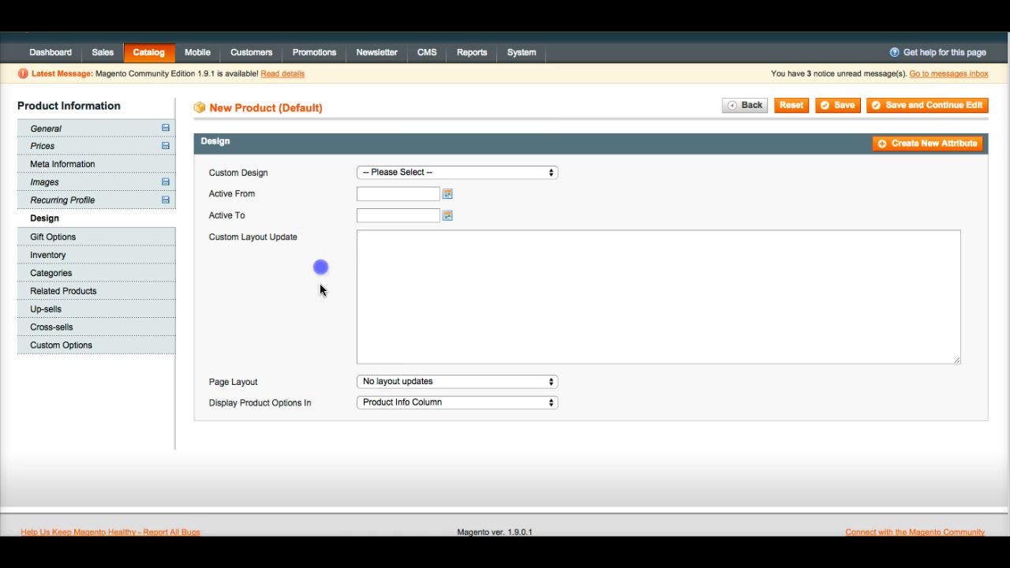
click(385, 382)
click(337, 360)
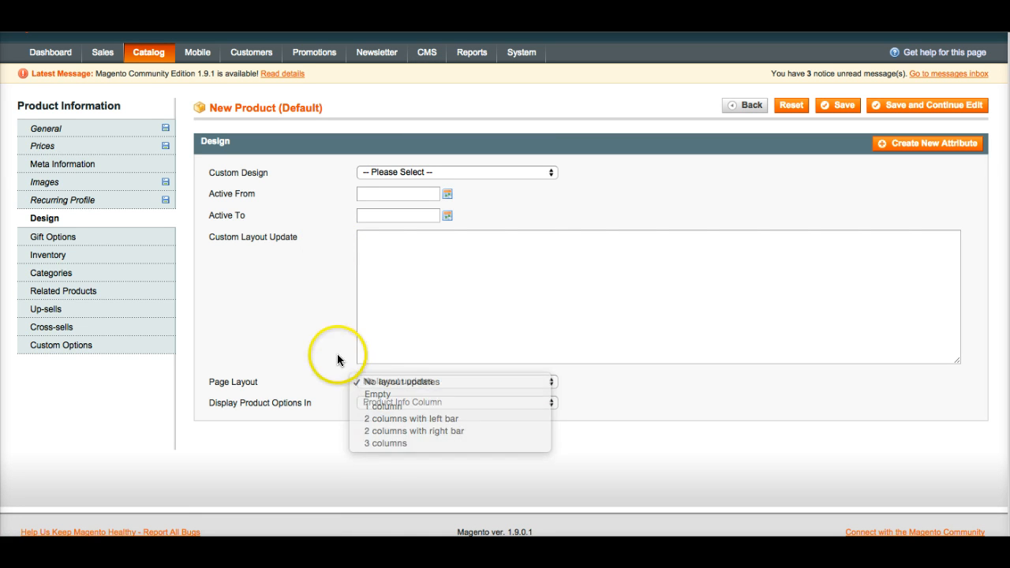
click(388, 259)
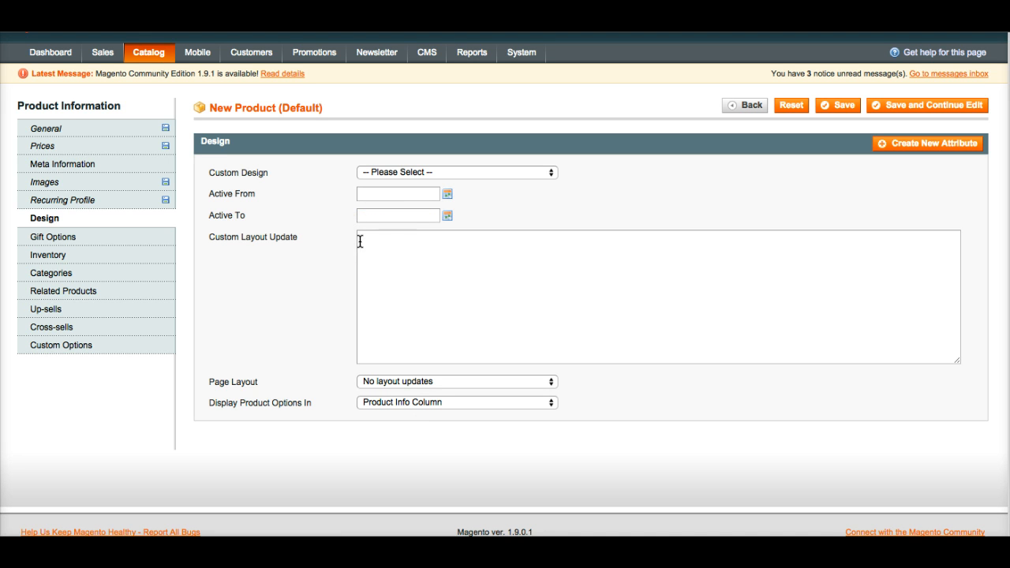
click(403, 245)
click(394, 381)
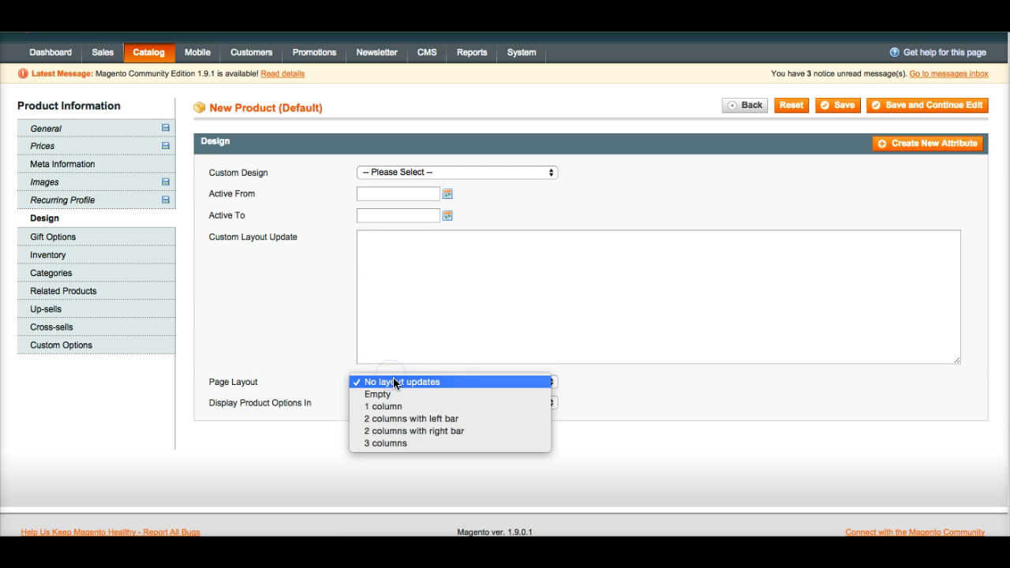
click(334, 397)
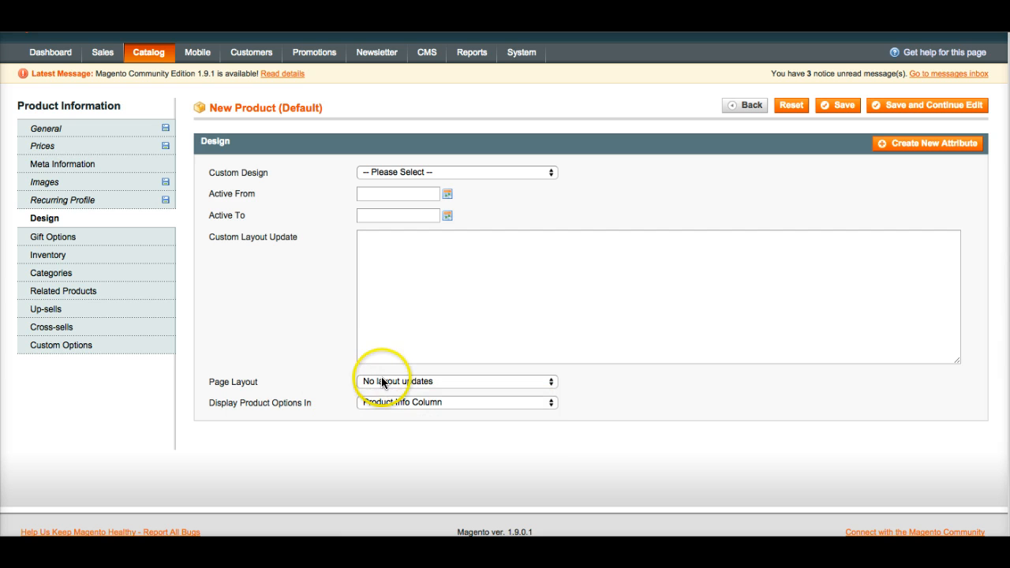
Examine the Display Product Options In choices without changing the selection
click(392, 403)
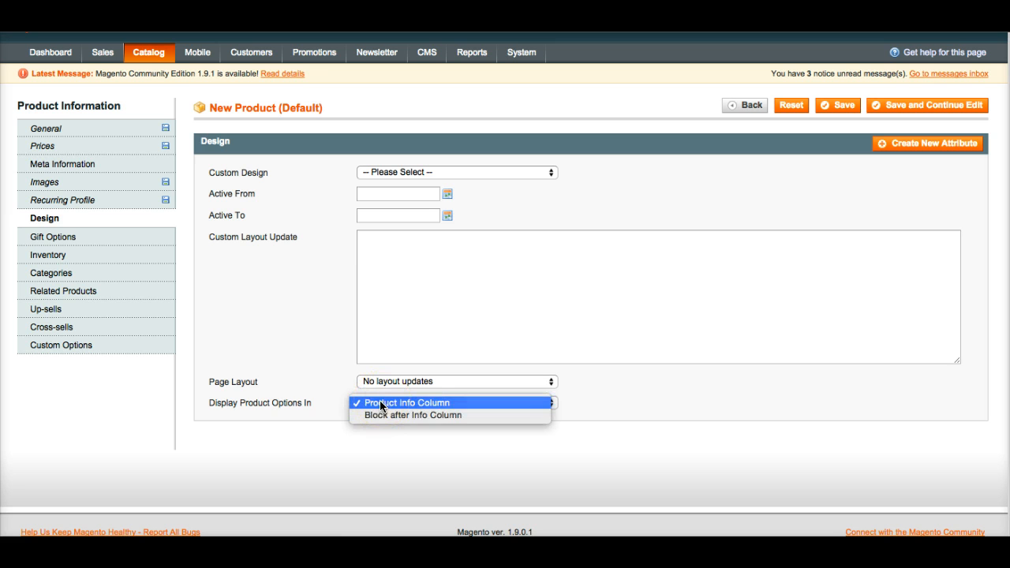
click(325, 403)
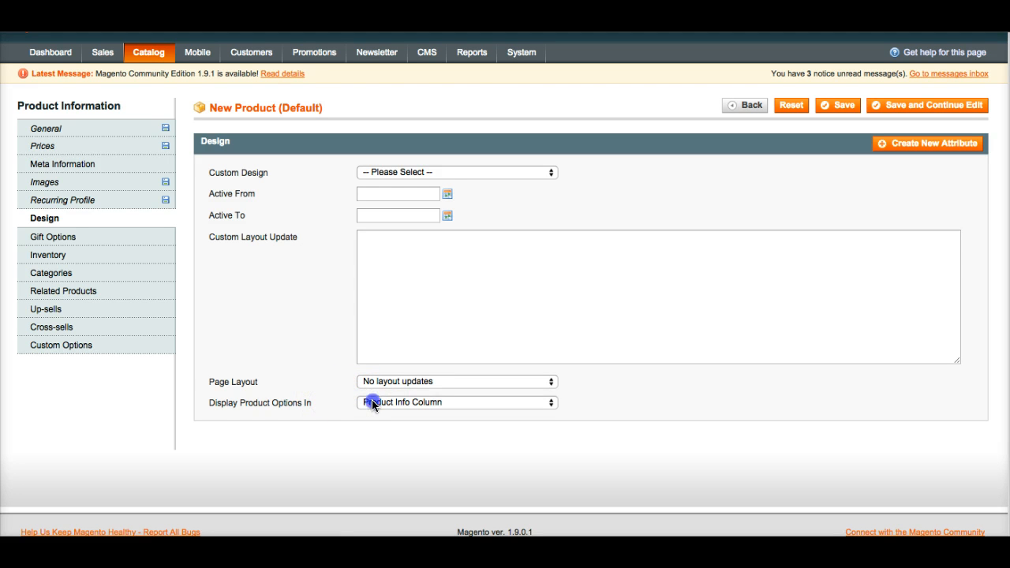
click(373, 402)
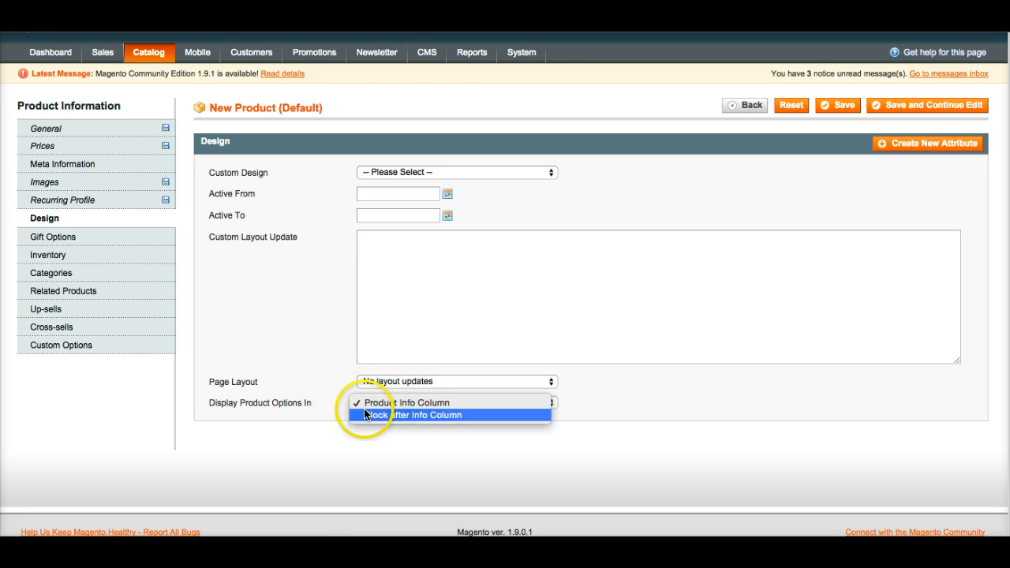
click(333, 403)
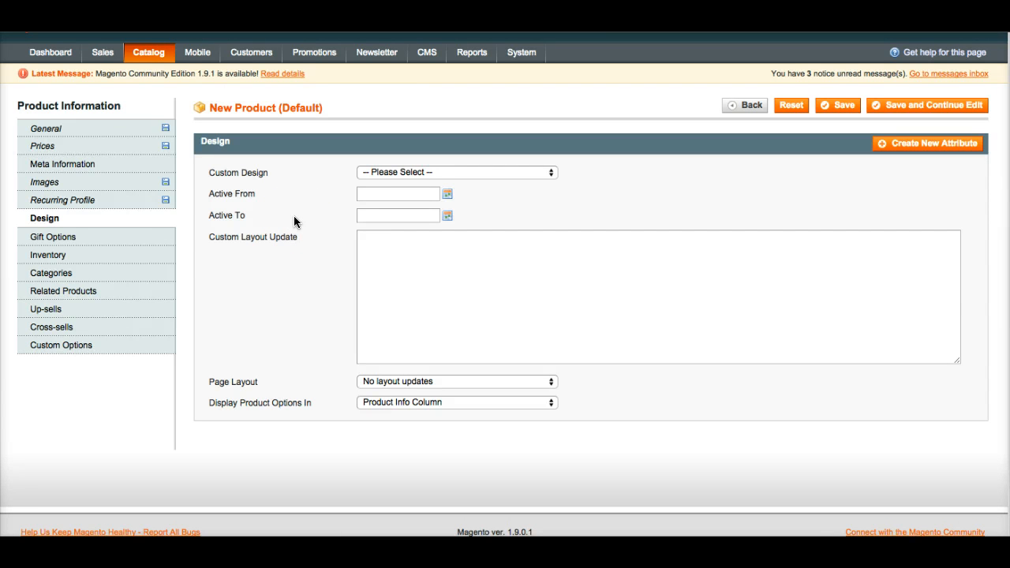
In the product's Gift Options, disable Use Config Settings and set Allow Gift Message to Yes
click(153, 237)
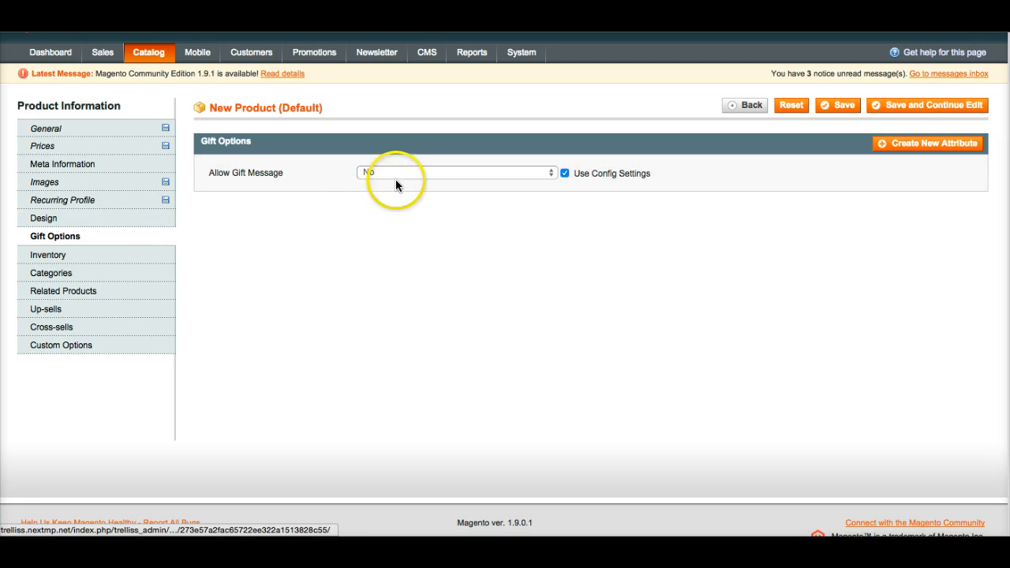
click(565, 172)
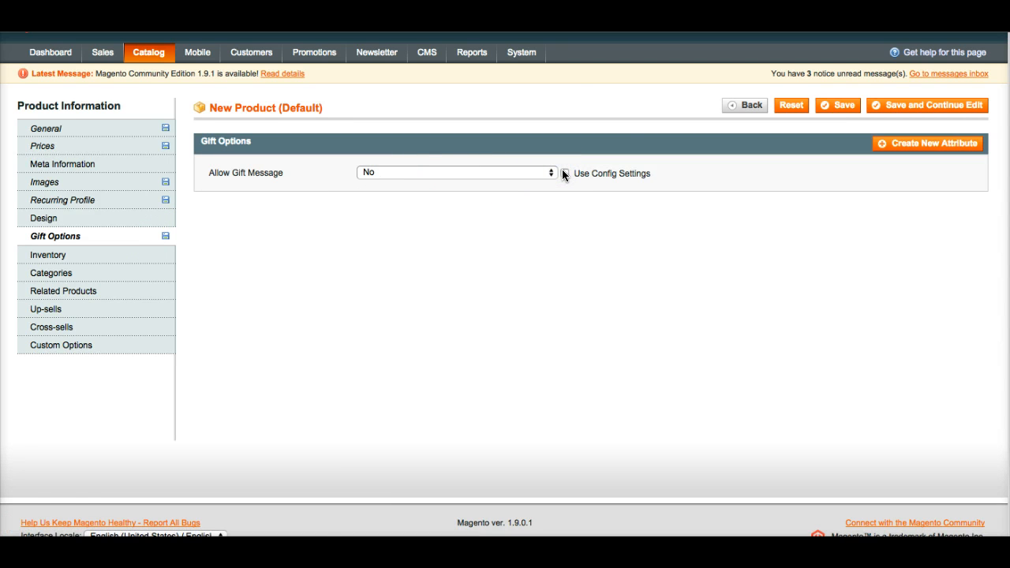
mouse_move(521, 53)
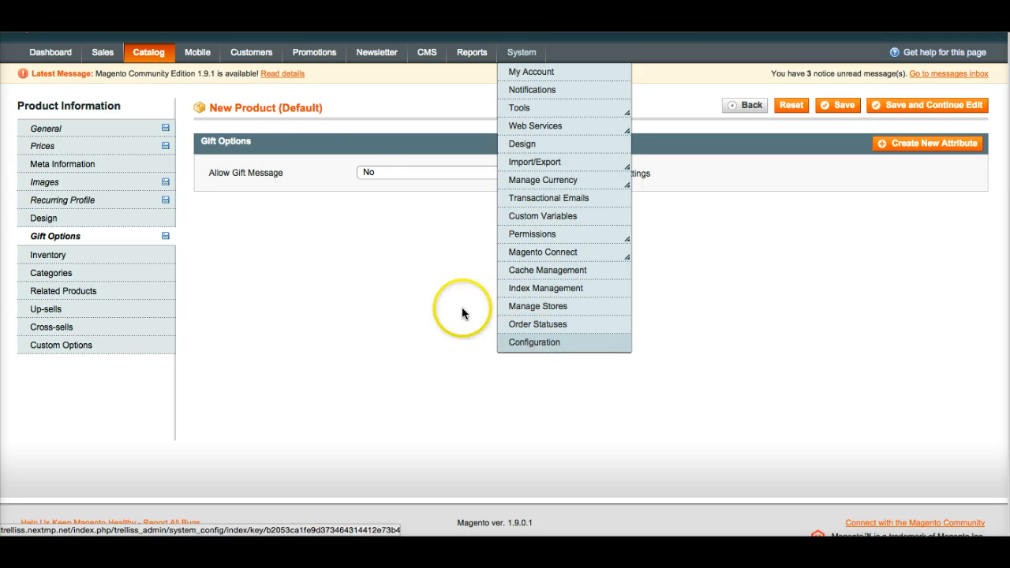
click(405, 260)
click(566, 173)
click(547, 175)
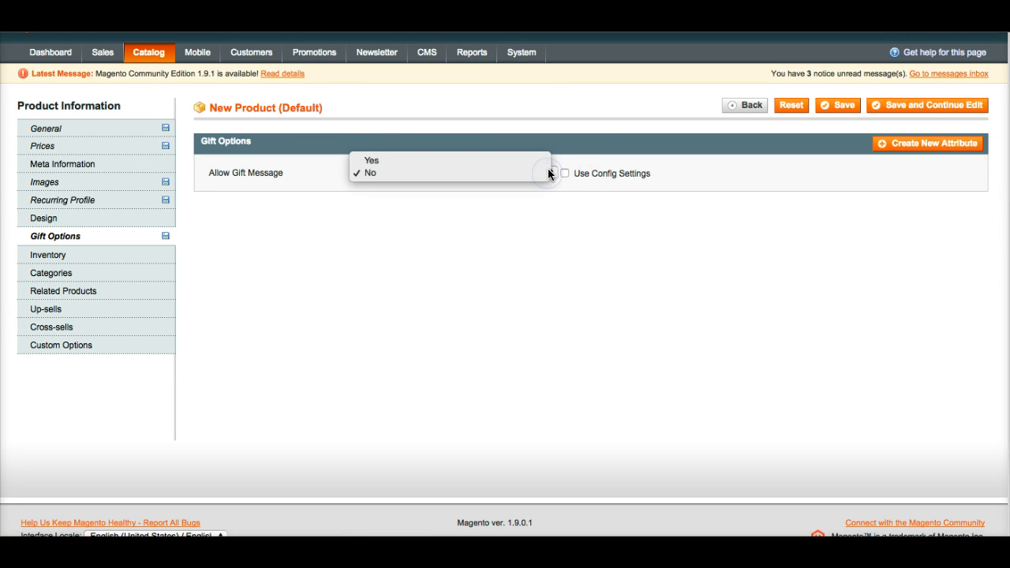
click(540, 161)
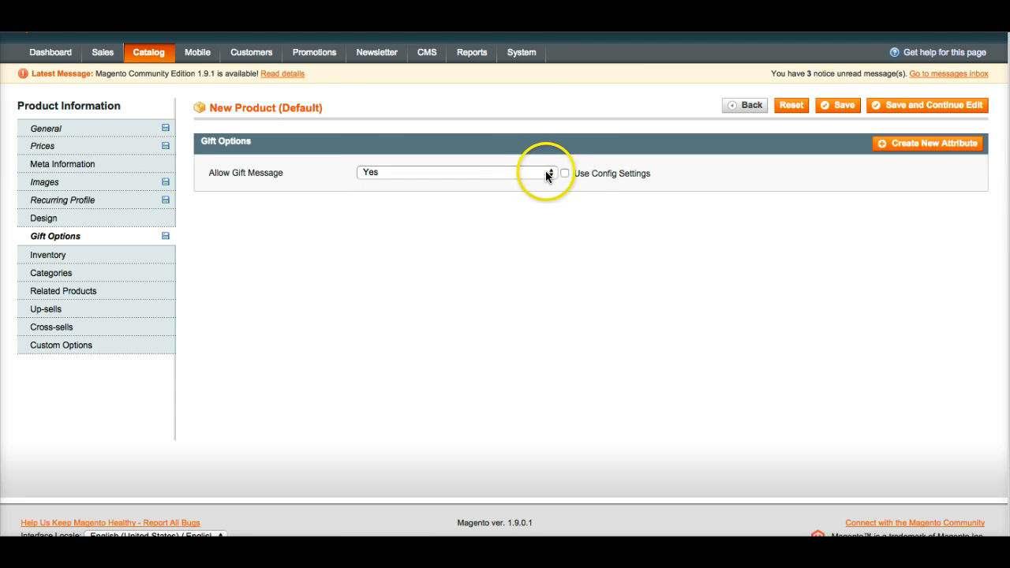
Set Allow Gift Message back to No and re-enable Use Config Settings
click(545, 171)
click(534, 182)
click(564, 173)
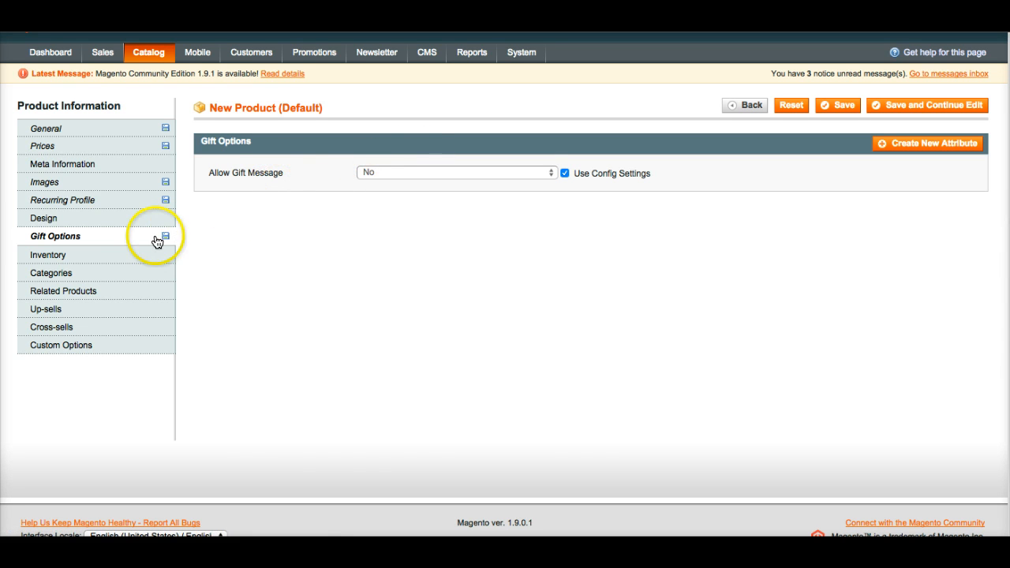
Open the product's Inventory settings and examine the Qty field without entering a quantity
click(126, 252)
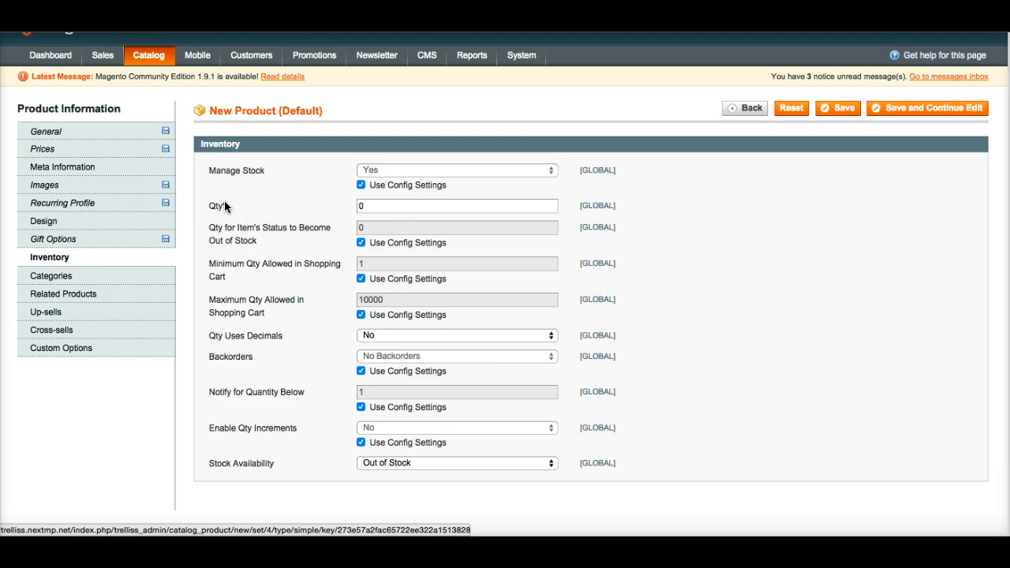
click(373, 205)
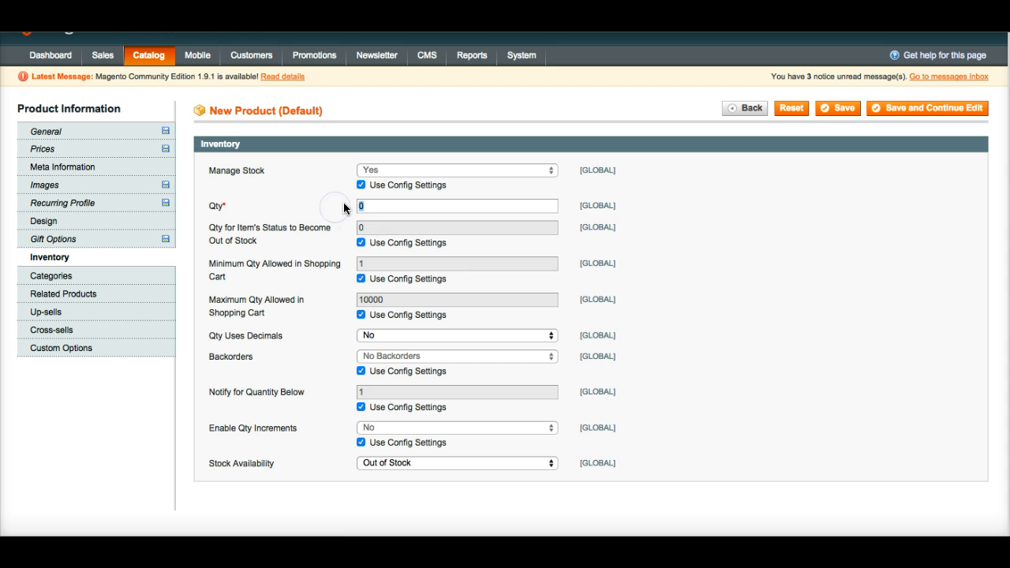
double_click(364, 204)
click(375, 206)
click(378, 207)
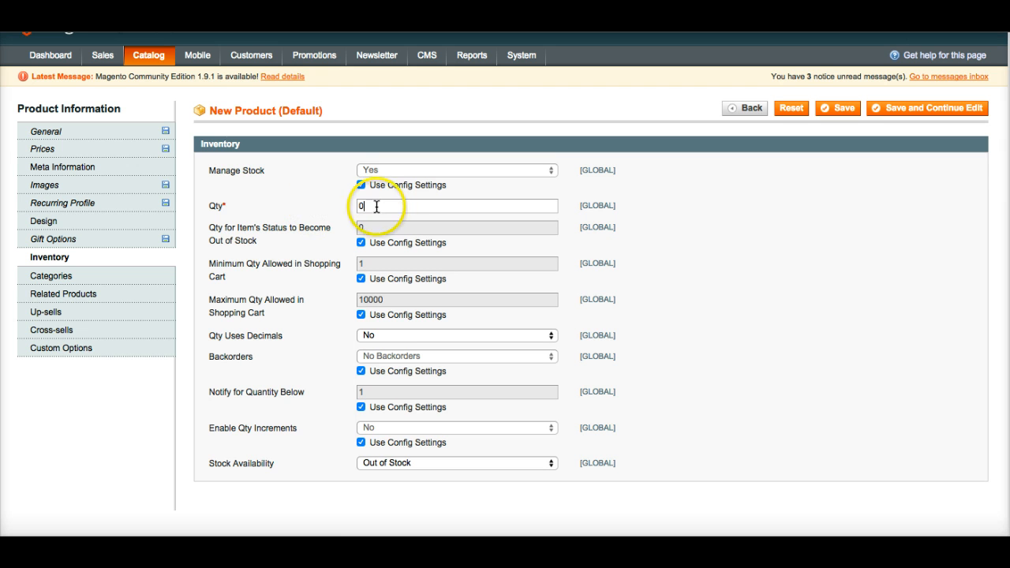
Turn off Use Config Settings for Manage Stock, choose Yes, and re-enable Use Config Settings
click(362, 186)
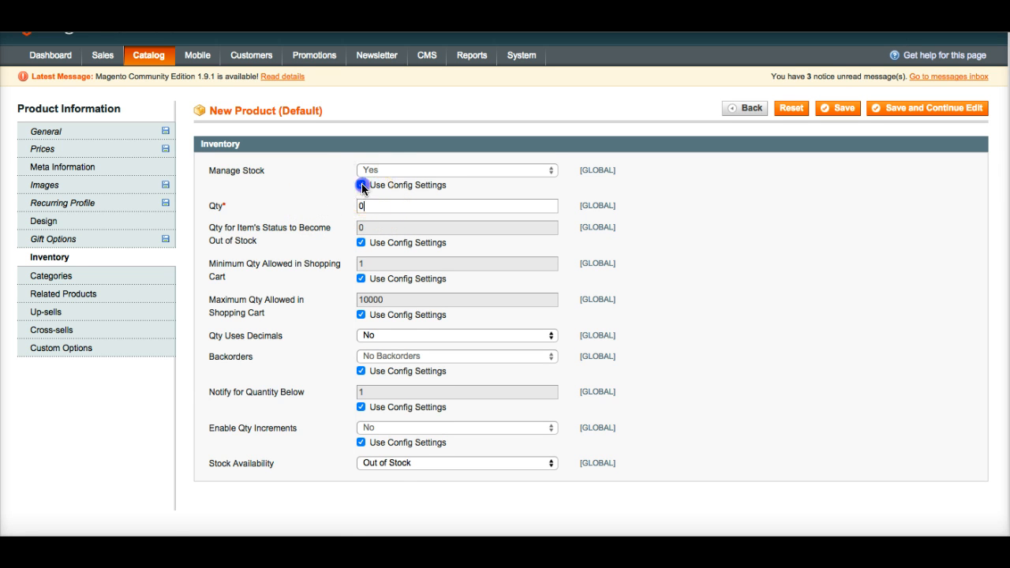
click(376, 169)
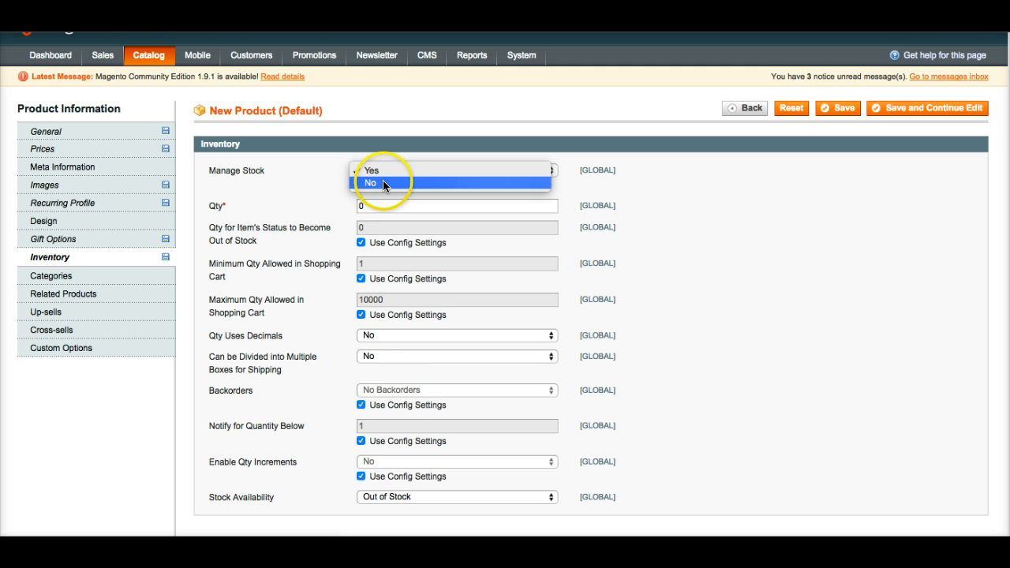
click(382, 173)
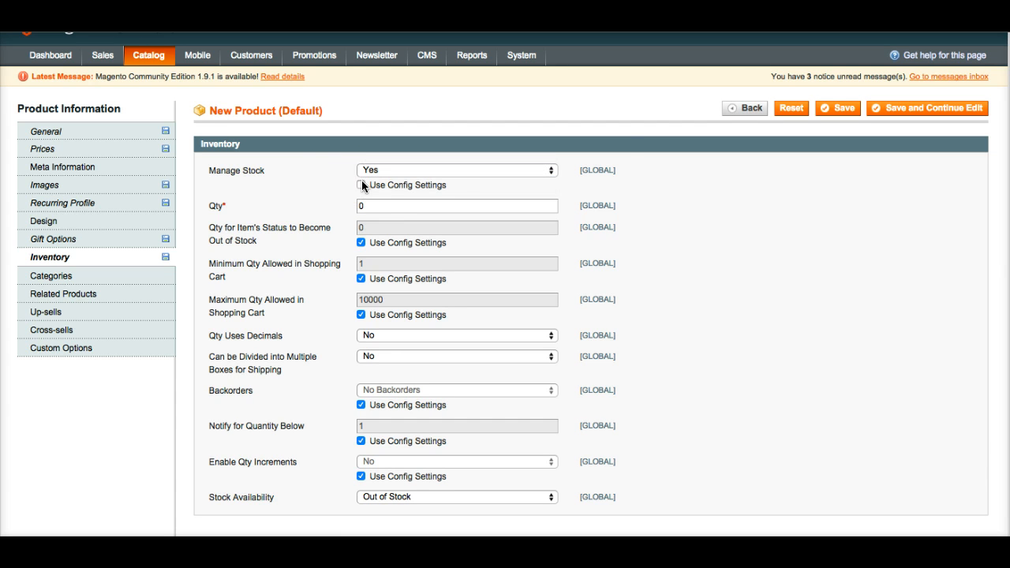
click(362, 185)
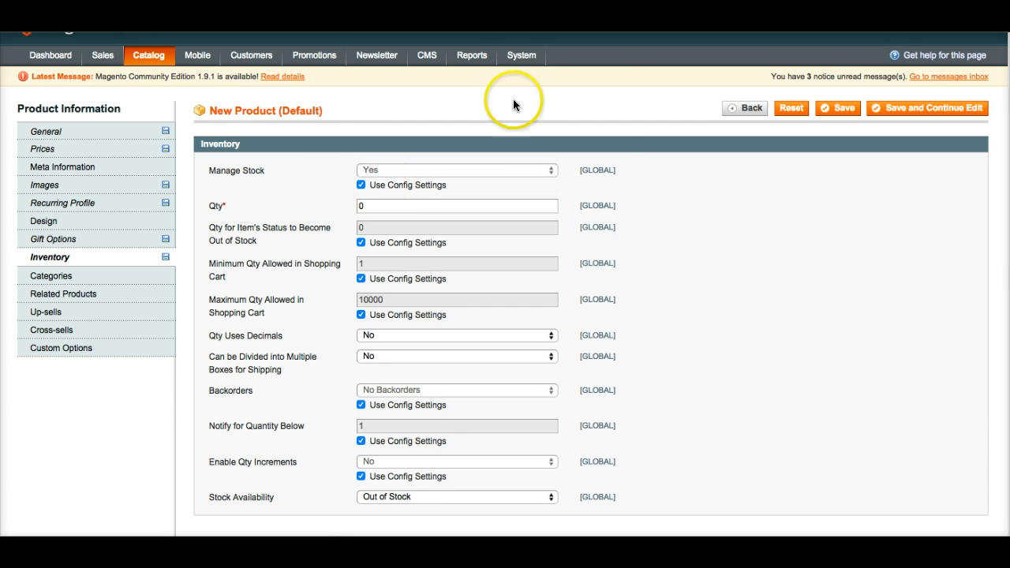
click(360, 184)
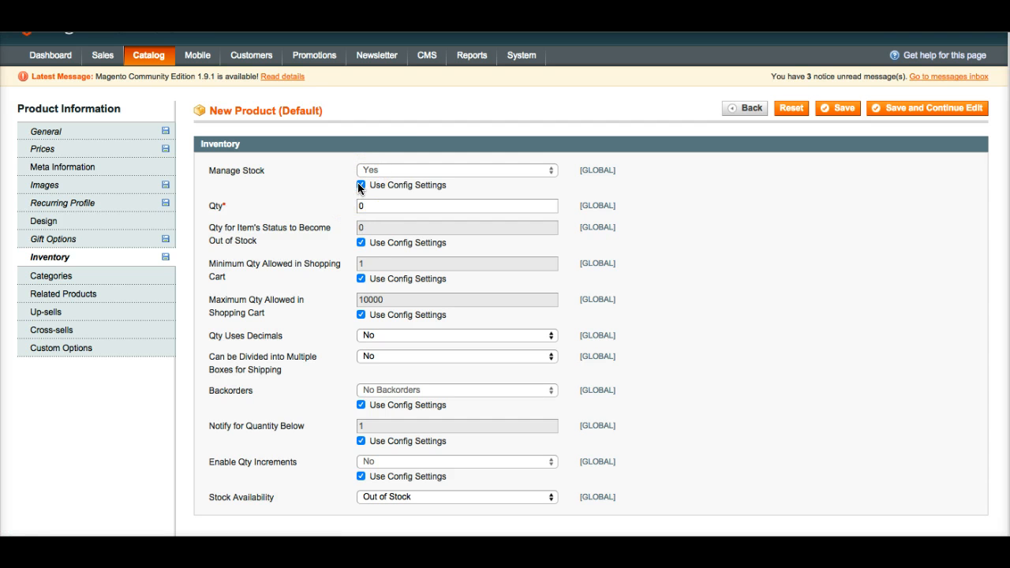
click(357, 182)
Try overriding the config value of Qty for Item's Status to Become Out of Stock, and restore its Use Config Settings
scroll(324, 219, down, 1)
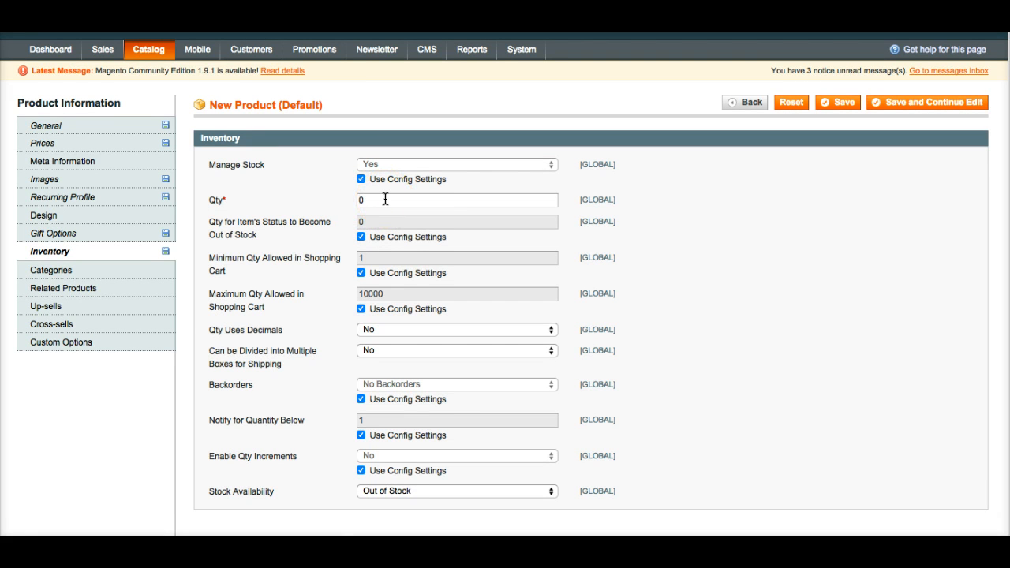
scroll(363, 207, down, 1)
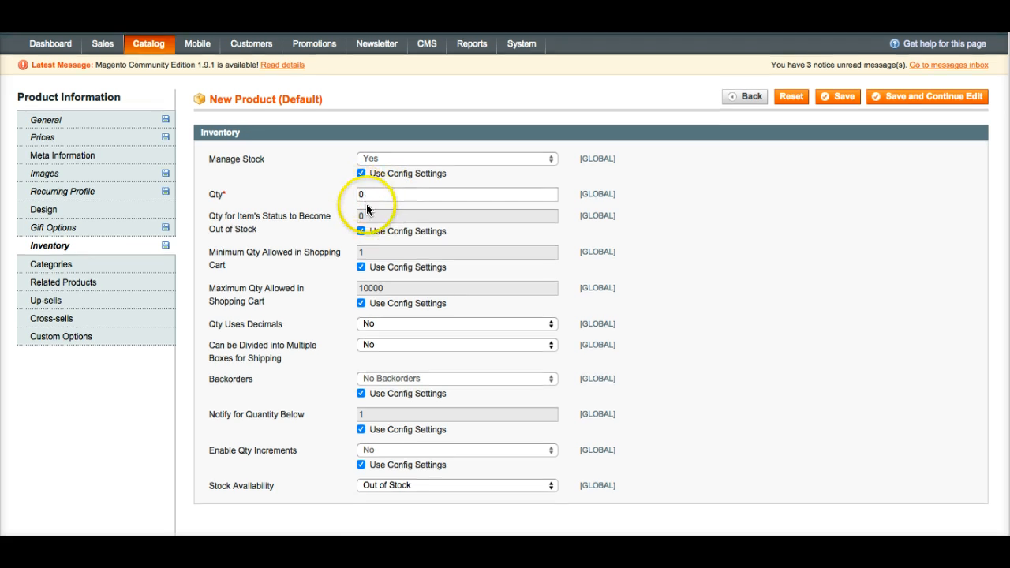
scroll(365, 219, down, 1)
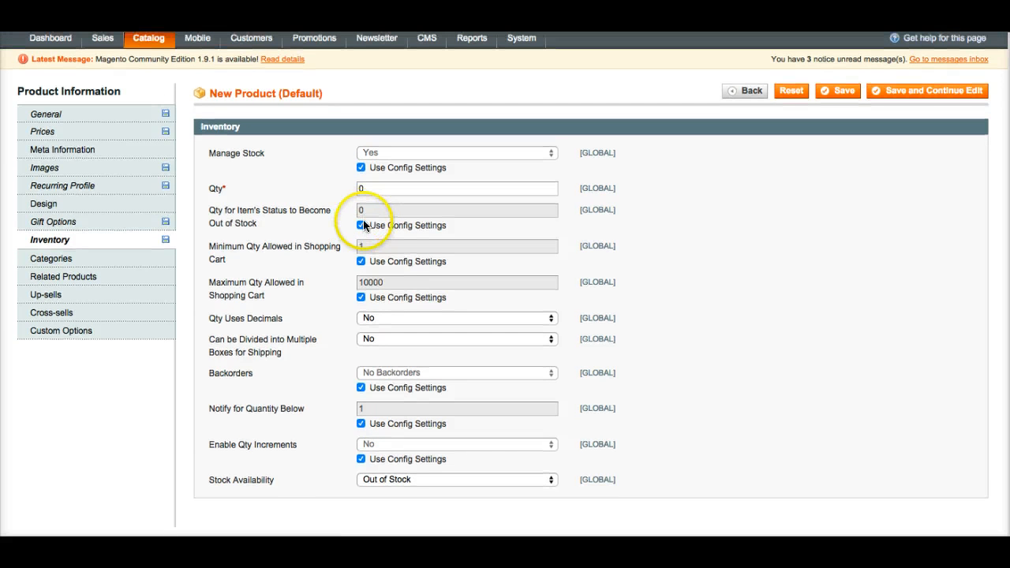
click(360, 225)
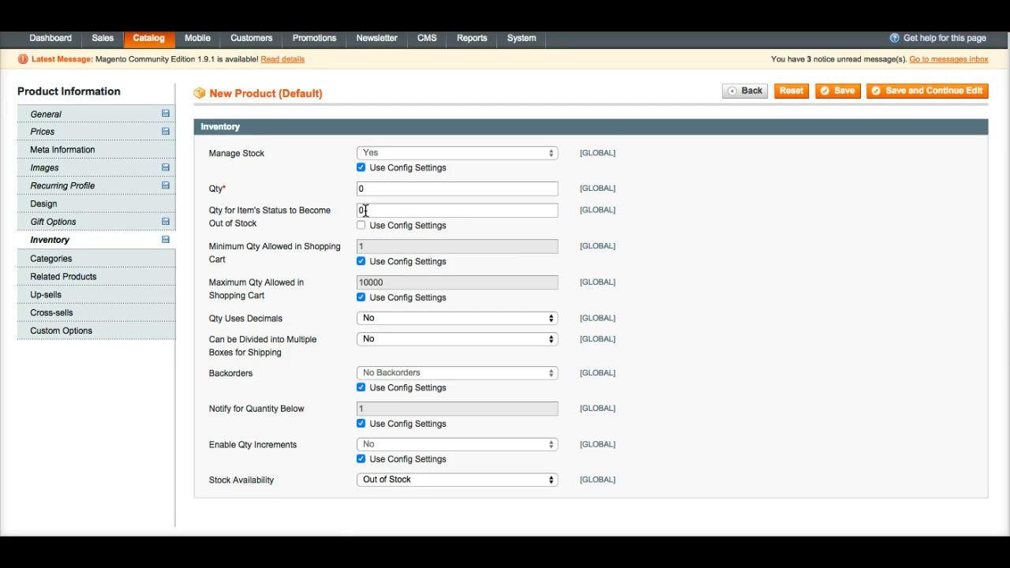
click(369, 210)
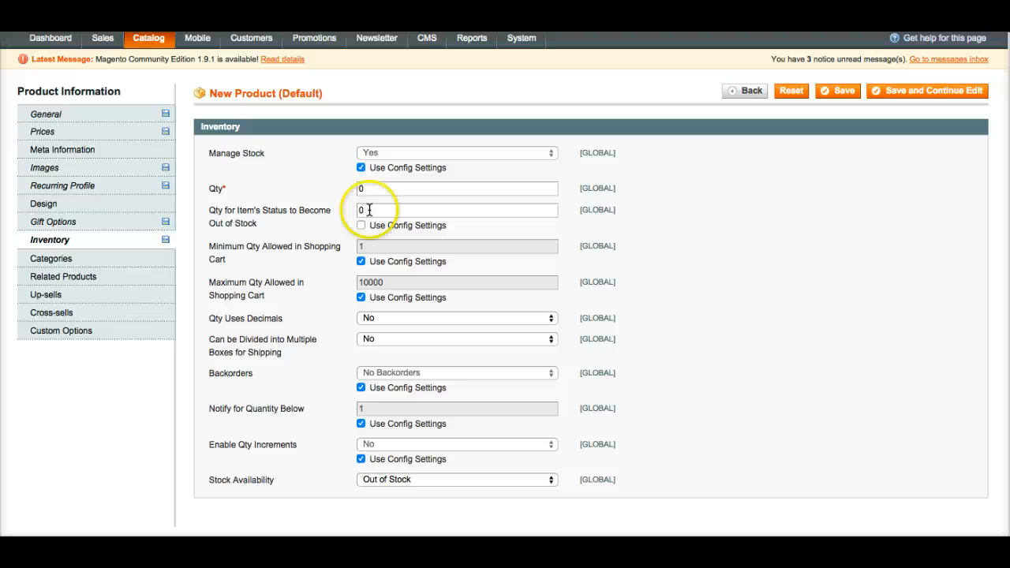
drag(368, 210, 356, 209)
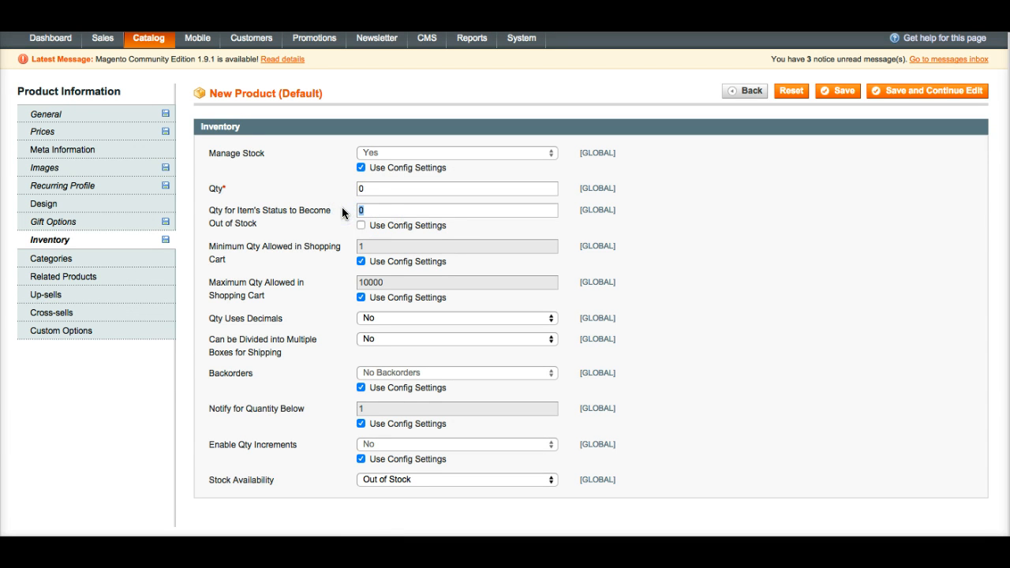
click(361, 212)
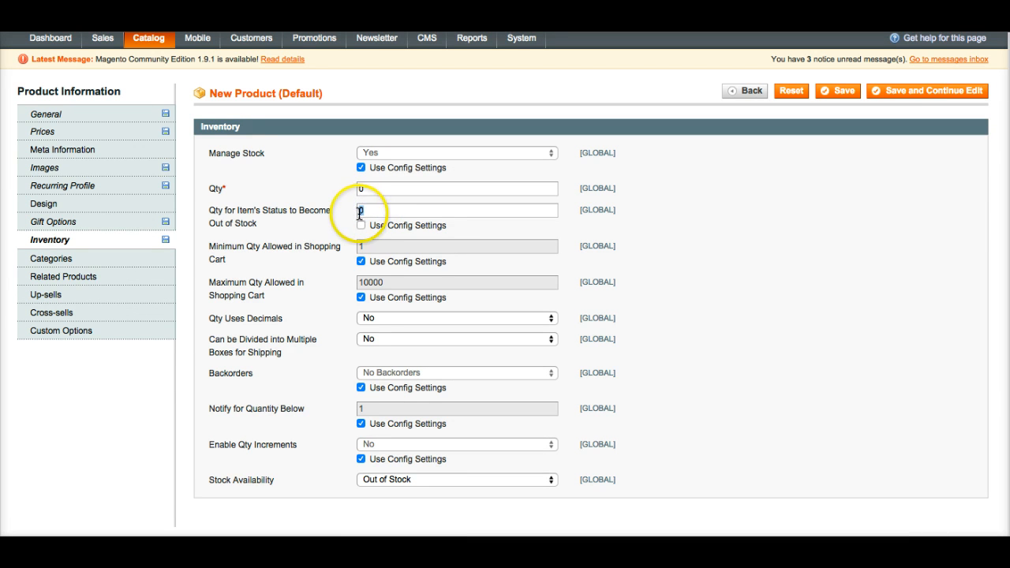
drag(378, 211, 354, 212)
text(3)
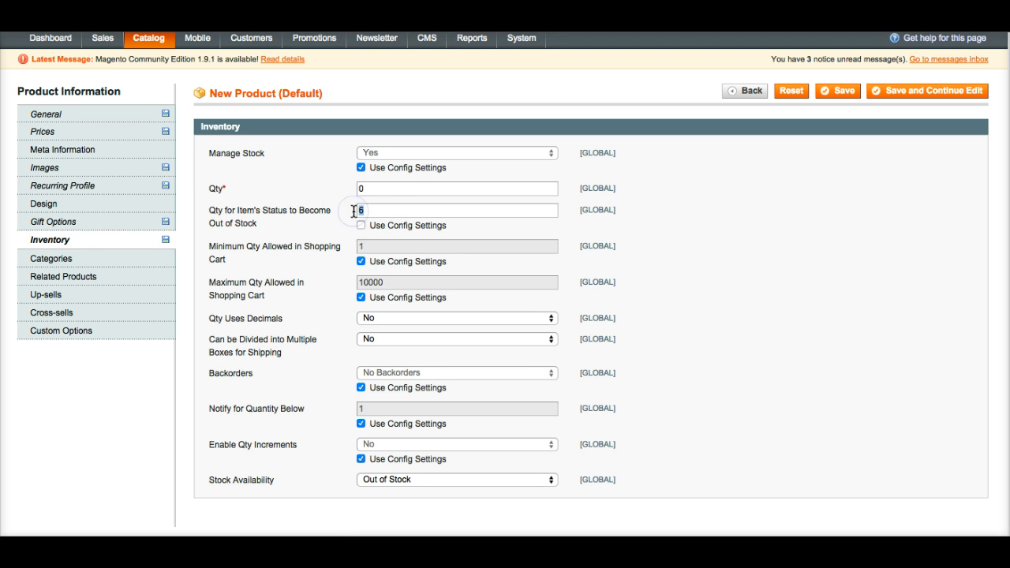
click(361, 226)
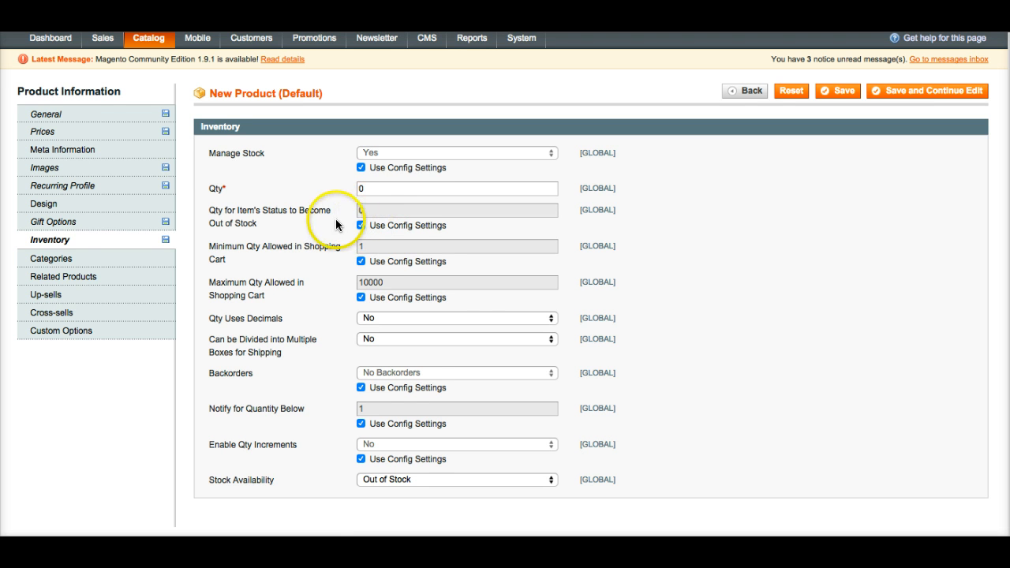
Examine the Minimum Qty and Maximum Qty Allowed in Shopping Cart settings
scroll(337, 233, down, 1)
scroll(336, 233, down, 2)
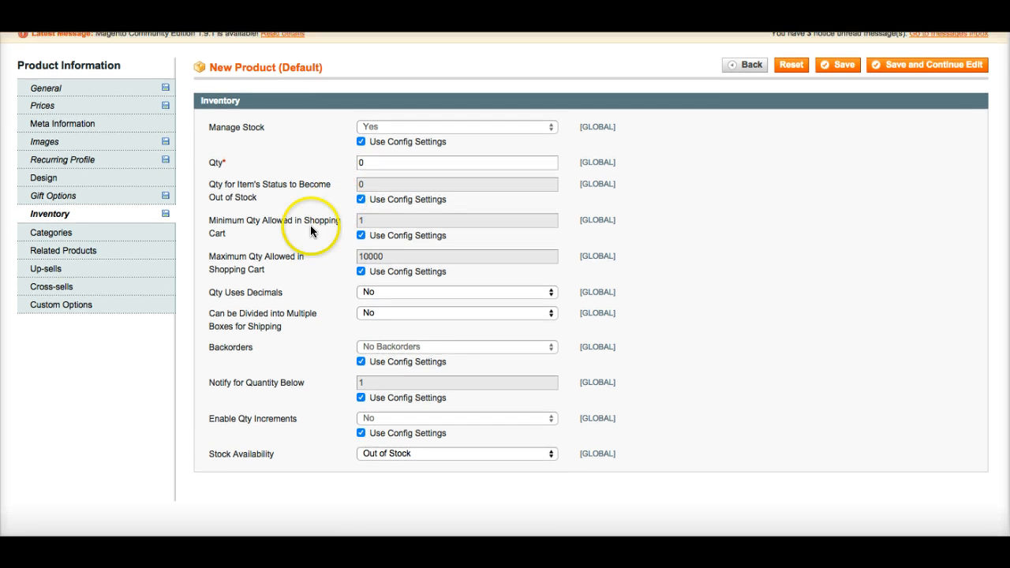
click(368, 225)
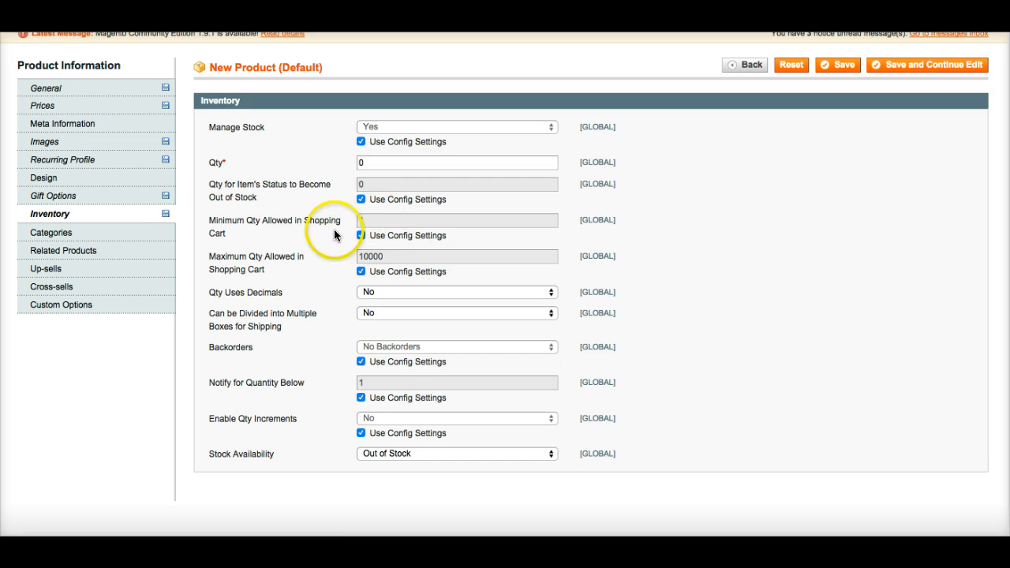
scroll(333, 229, down, 1)
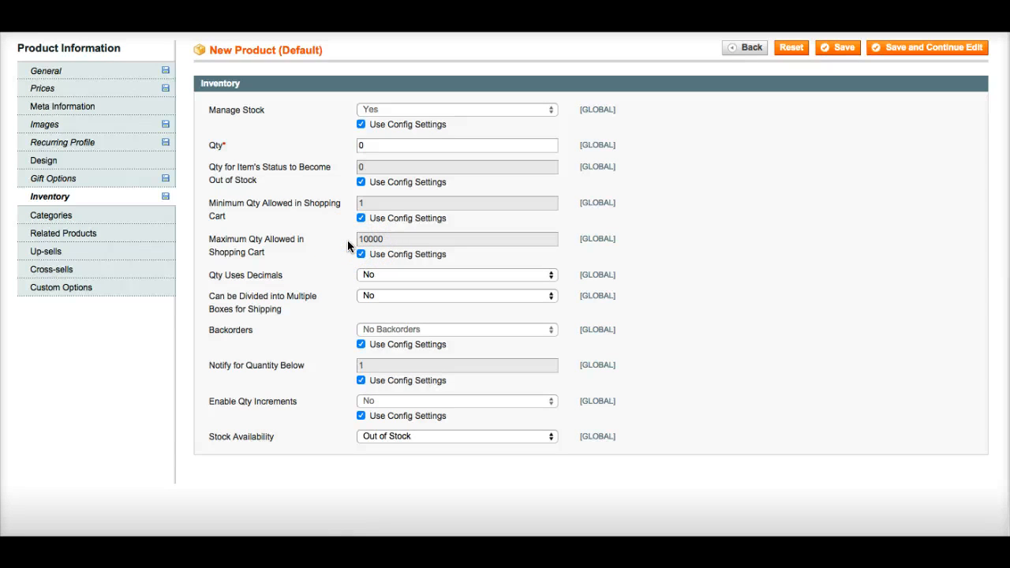
Examine the choices for Can be Divided into Multiple Boxes for Shipping and keep No
scroll(347, 241, down, 1)
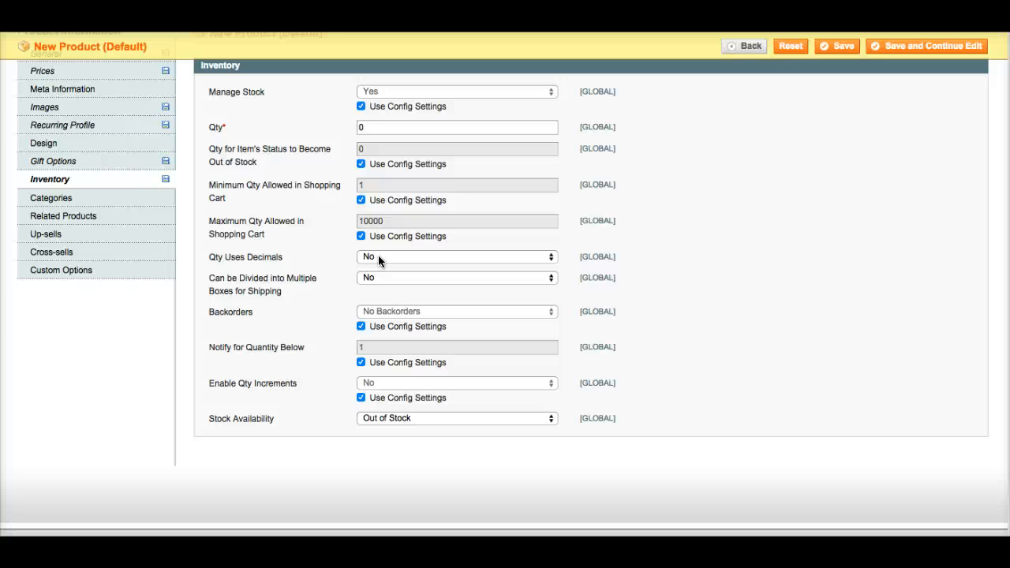
click(379, 276)
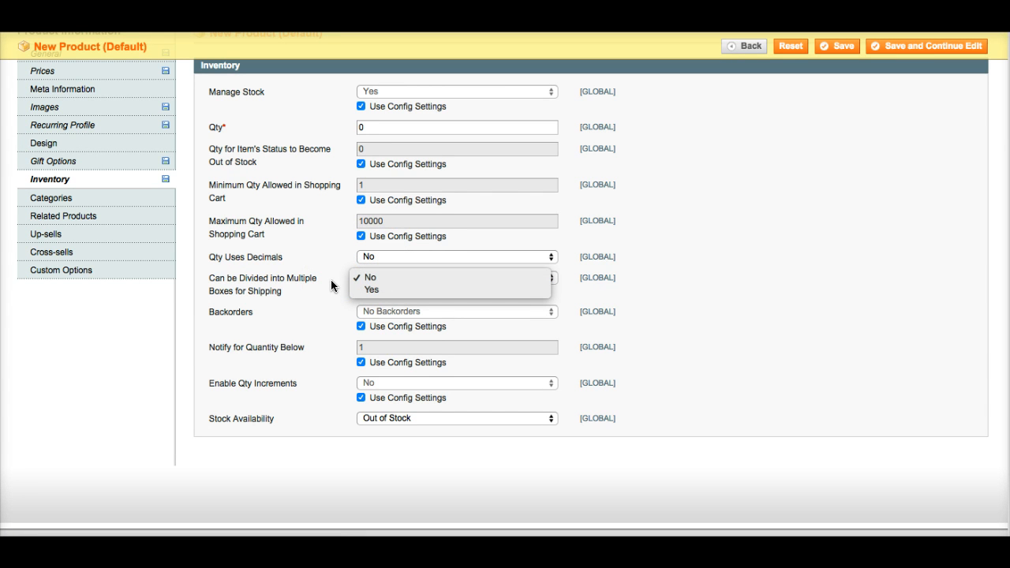
click(332, 285)
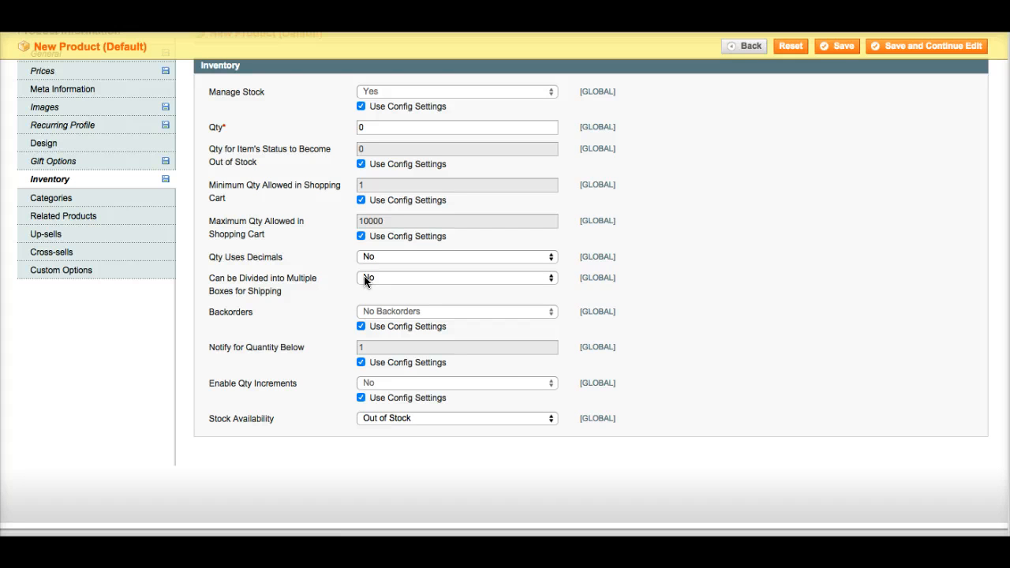
click(365, 280)
click(332, 279)
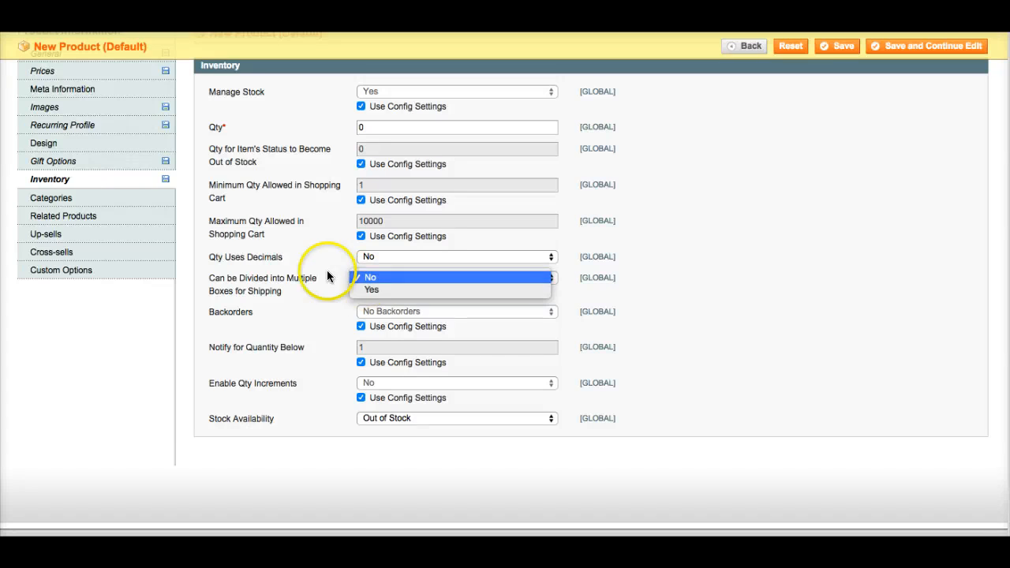
Disable Use Config Settings for Backorders and re-enable it
scroll(338, 307, down, 1)
click(359, 314)
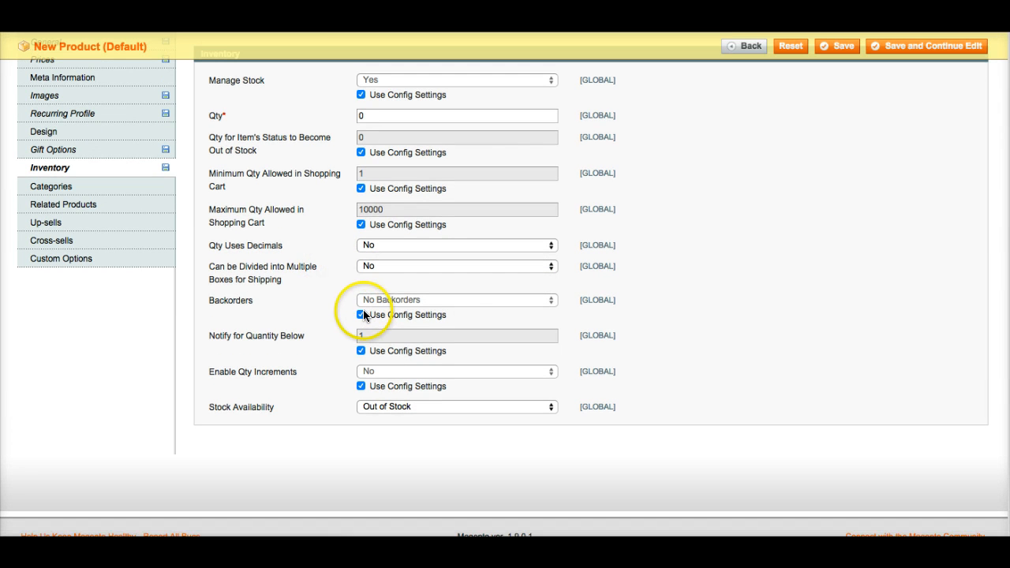
click(360, 314)
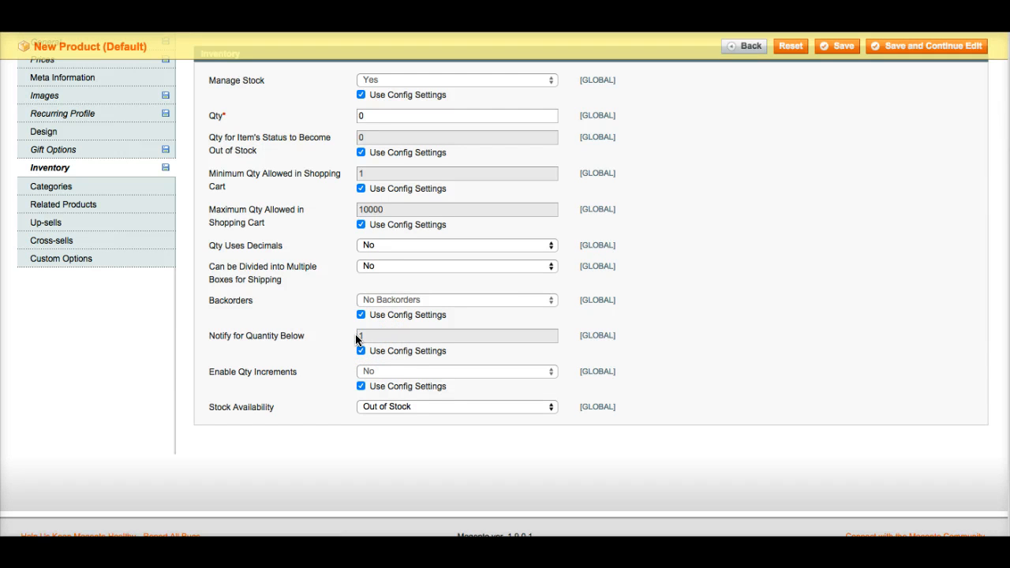
Try setting Enable Qty Increments to Yes with an editable Qty Increments value, and restore Use Config Settings for Enable Qty Increments
click(361, 385)
click(364, 372)
click(381, 358)
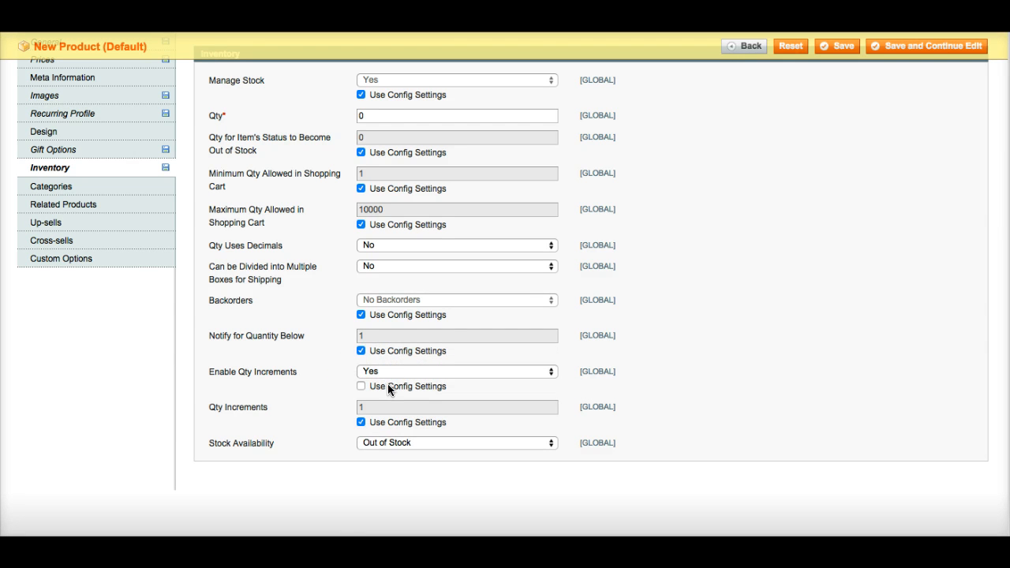
click(362, 422)
drag(368, 407, 348, 409)
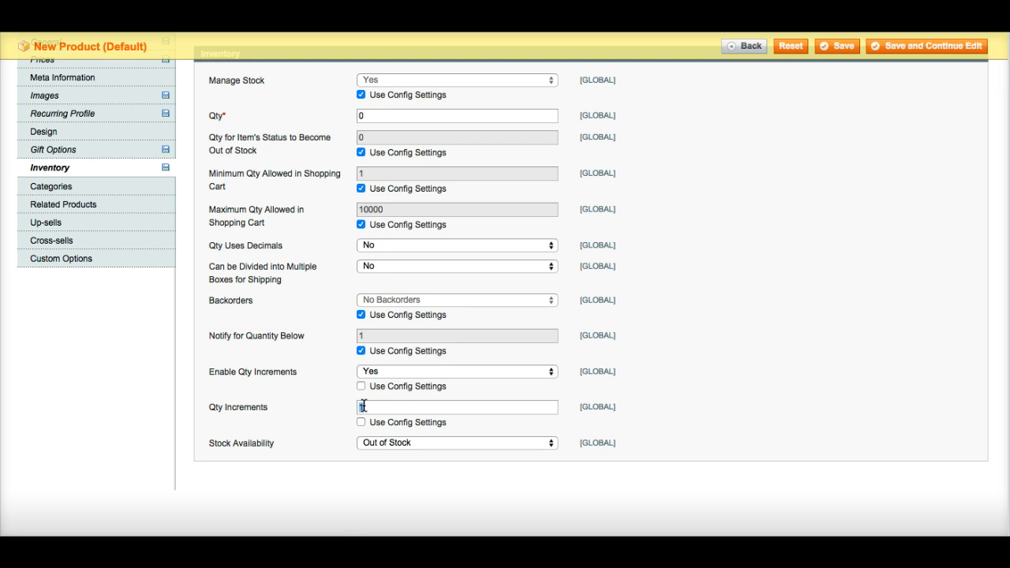
double_click(368, 406)
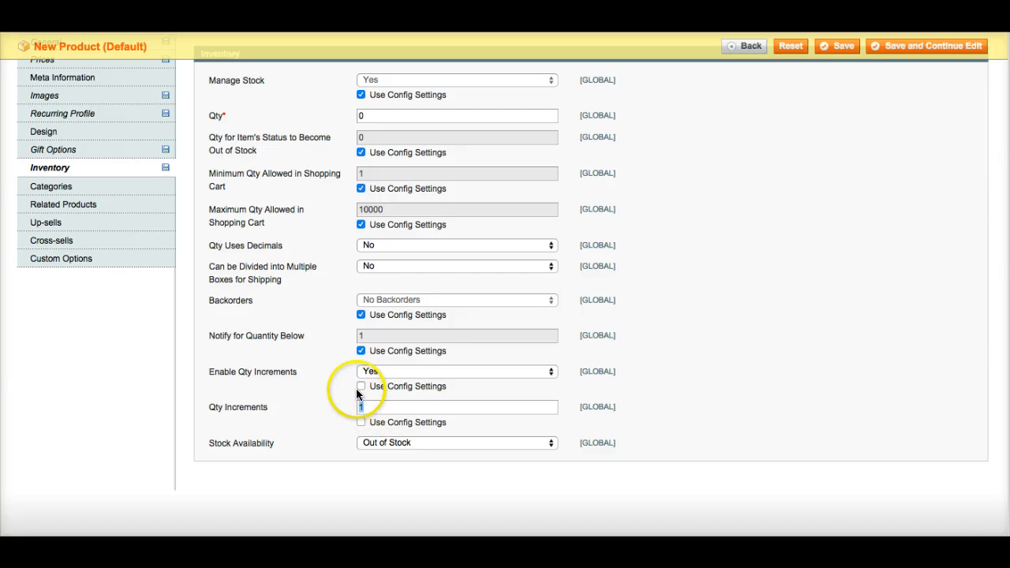
click(362, 385)
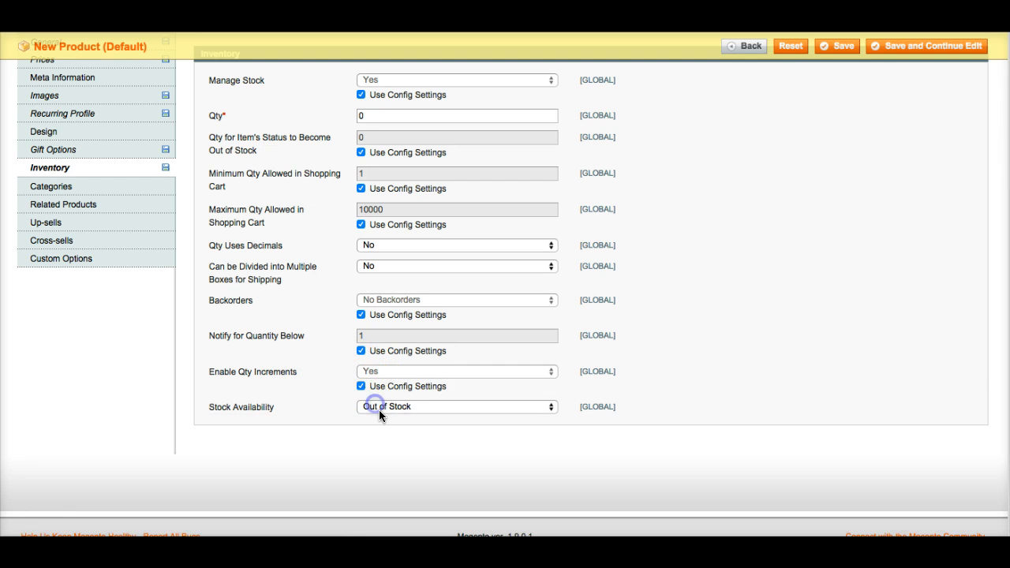
Examine the Stock Availability choices, In Stock and Out of Stock, and keep Out of Stock
click(379, 406)
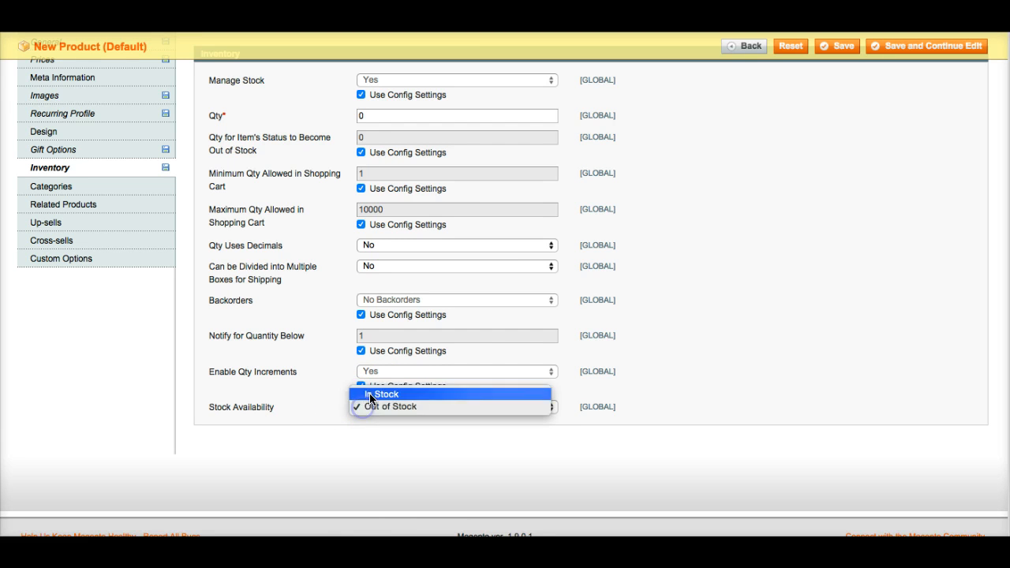
click(350, 406)
click(352, 408)
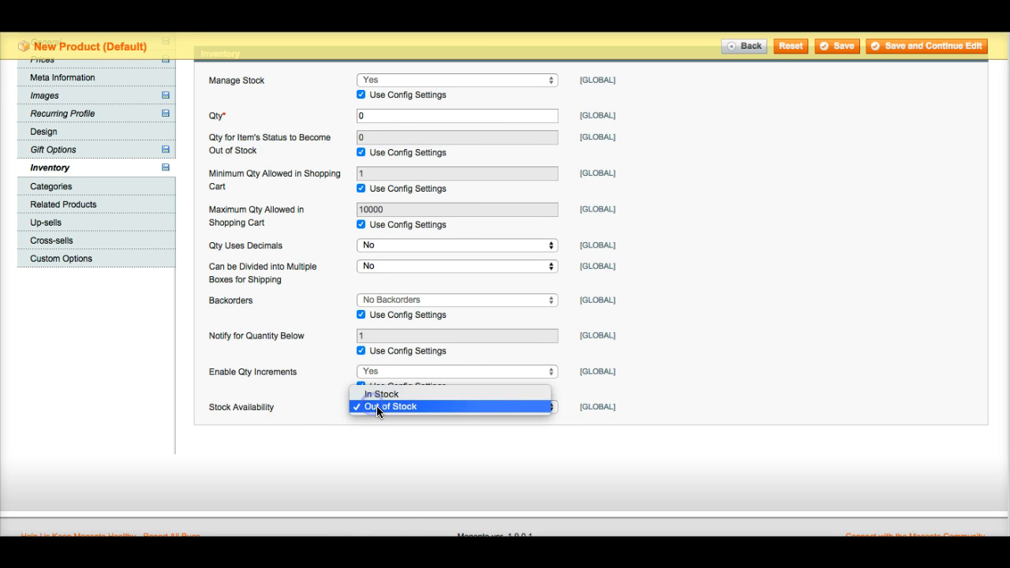
click(331, 408)
click(368, 408)
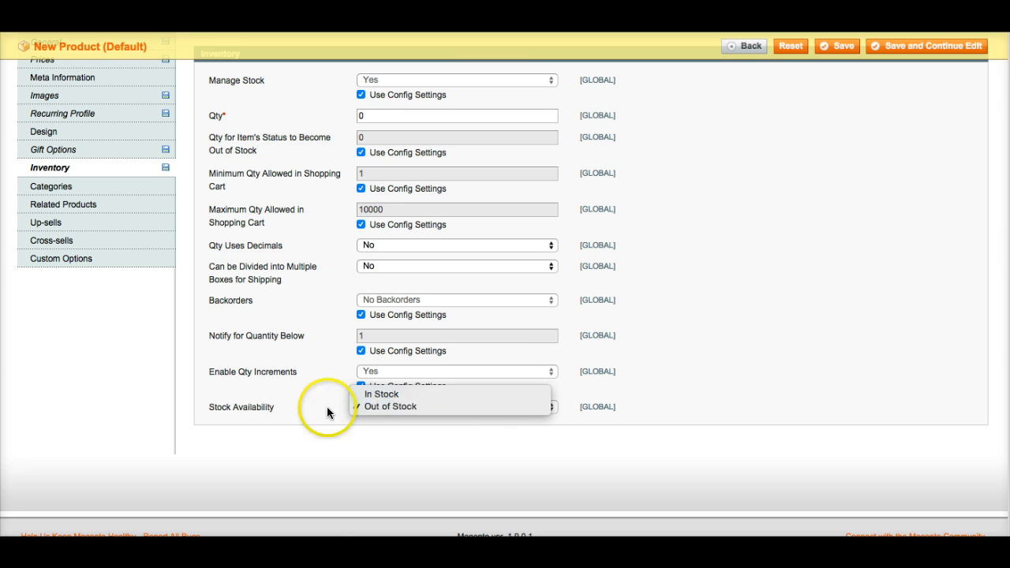
click(327, 408)
click(382, 408)
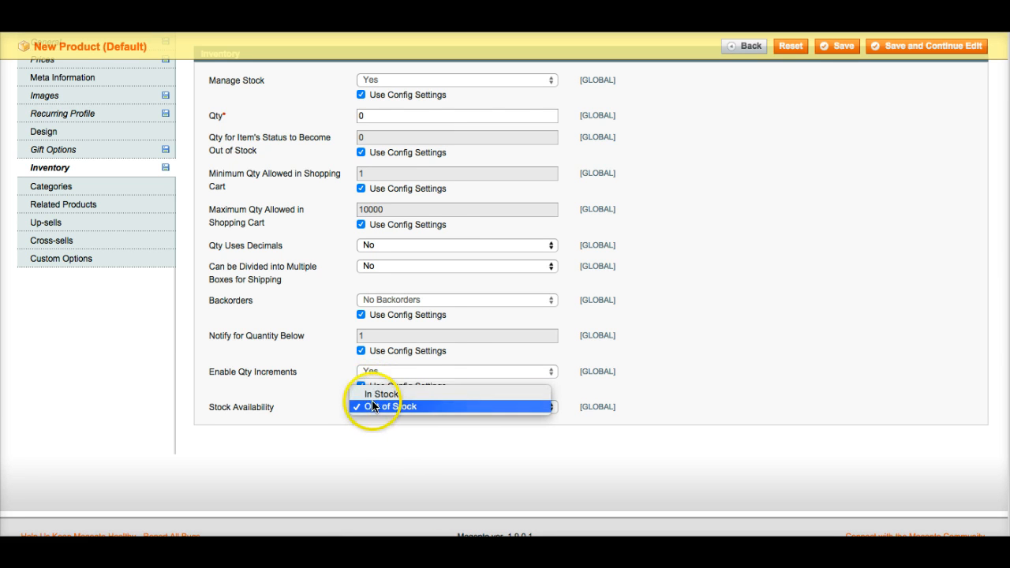
click(331, 408)
click(366, 407)
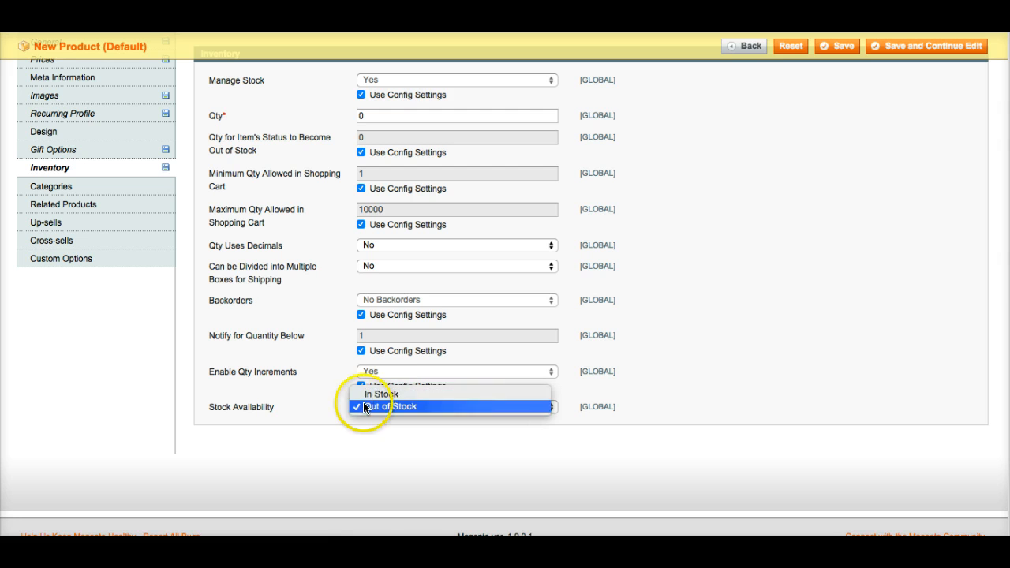
click(340, 408)
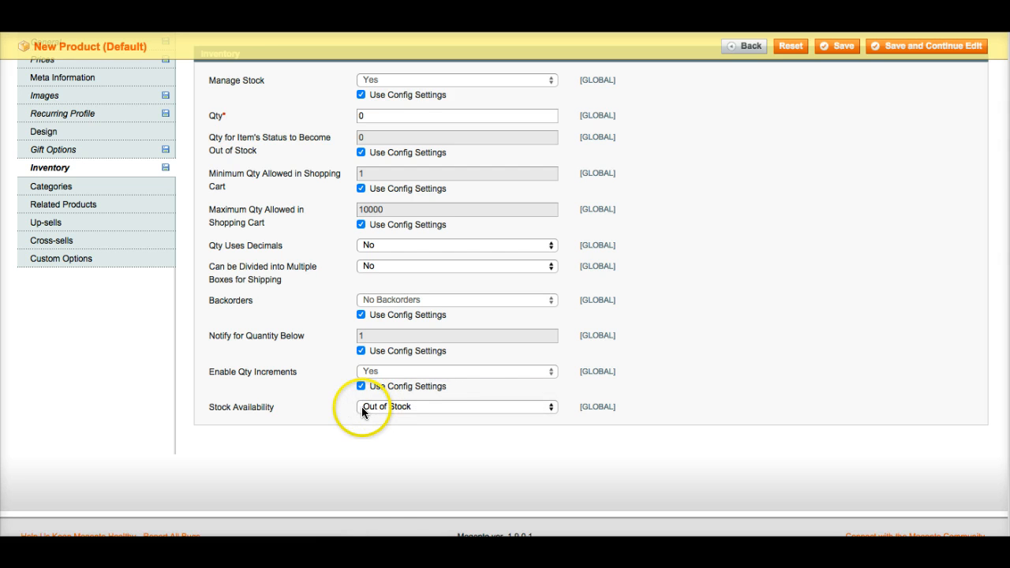
click(373, 408)
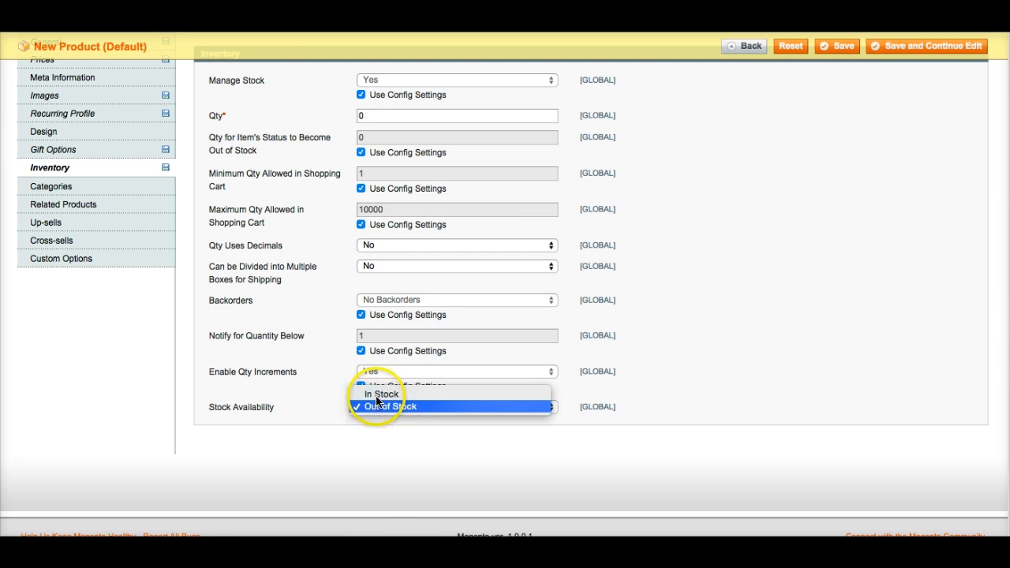
click(323, 399)
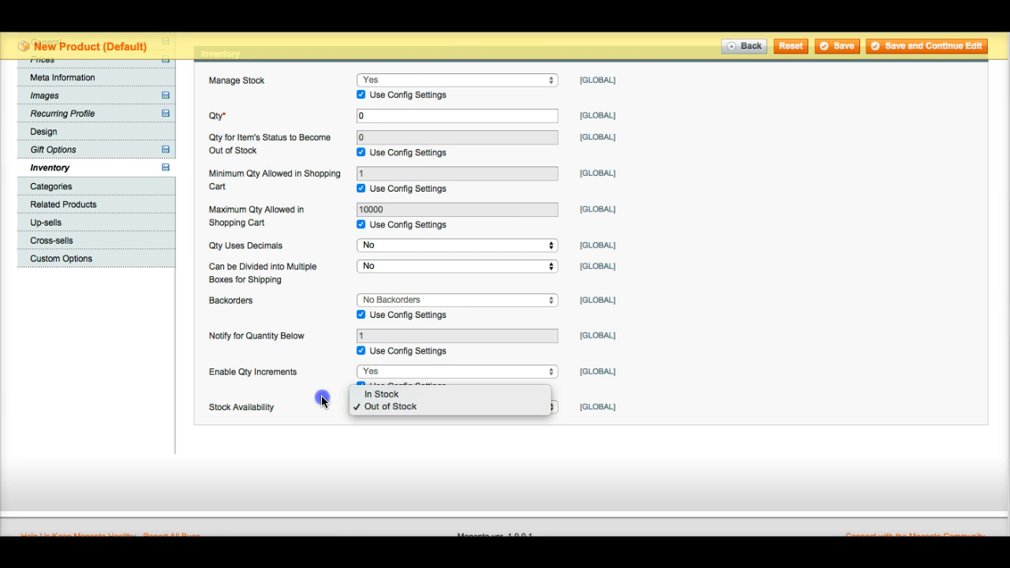
Expand first category in the product's categories, try assigning the product to it, and clear the assignment
scroll(311, 420, up, 3)
click(127, 307)
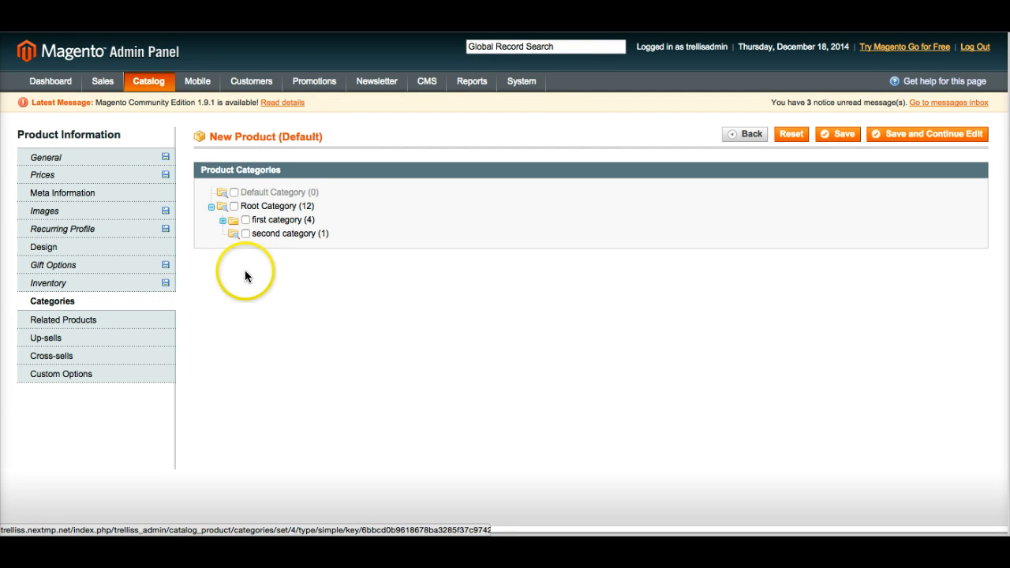
click(223, 221)
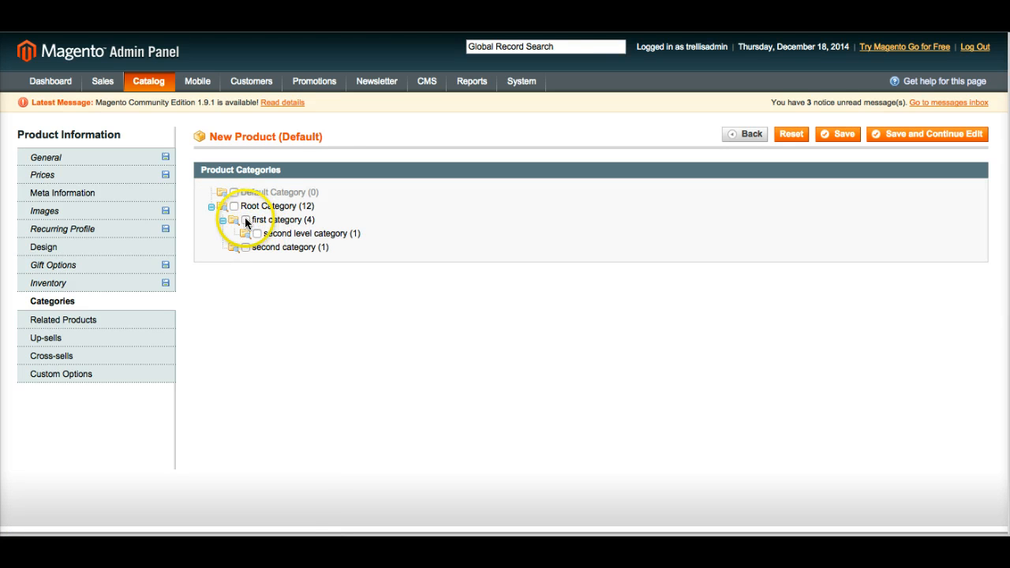
click(246, 220)
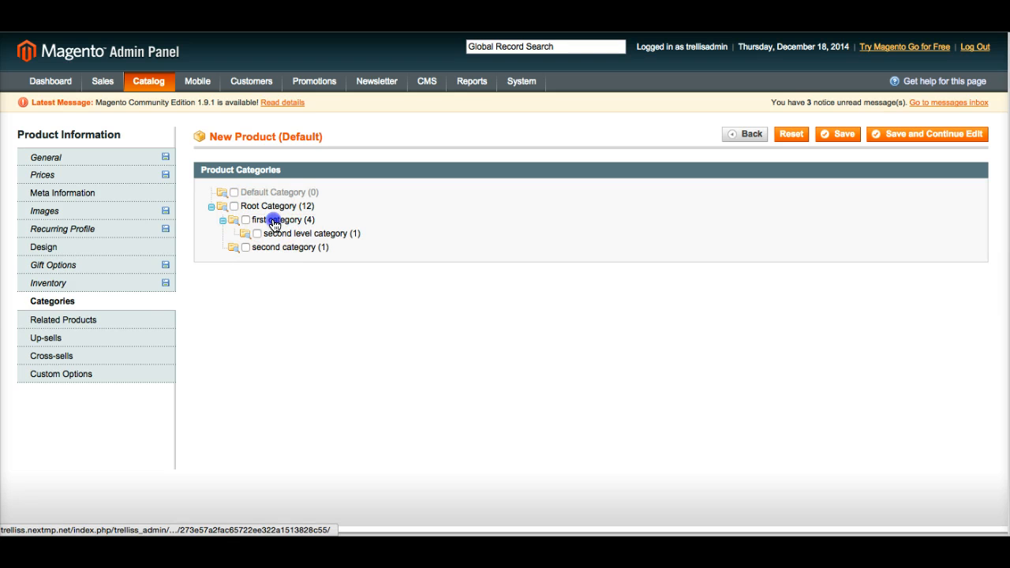
click(246, 221)
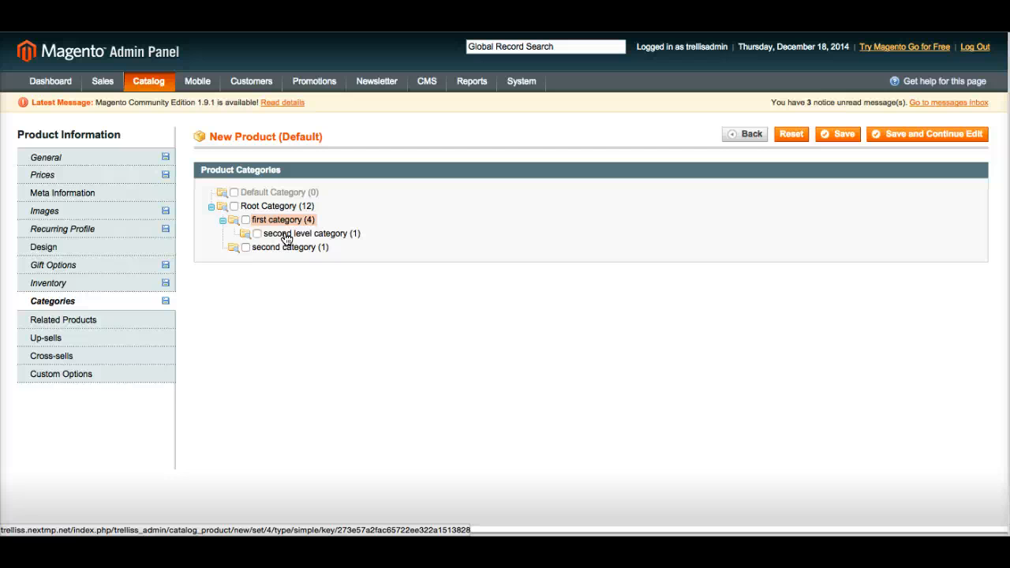
click(245, 220)
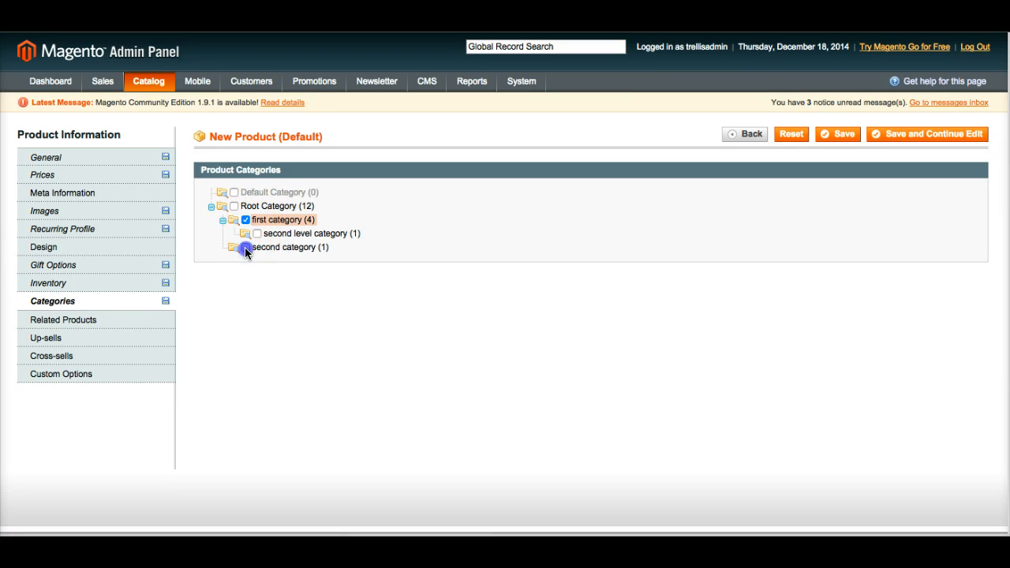
click(245, 220)
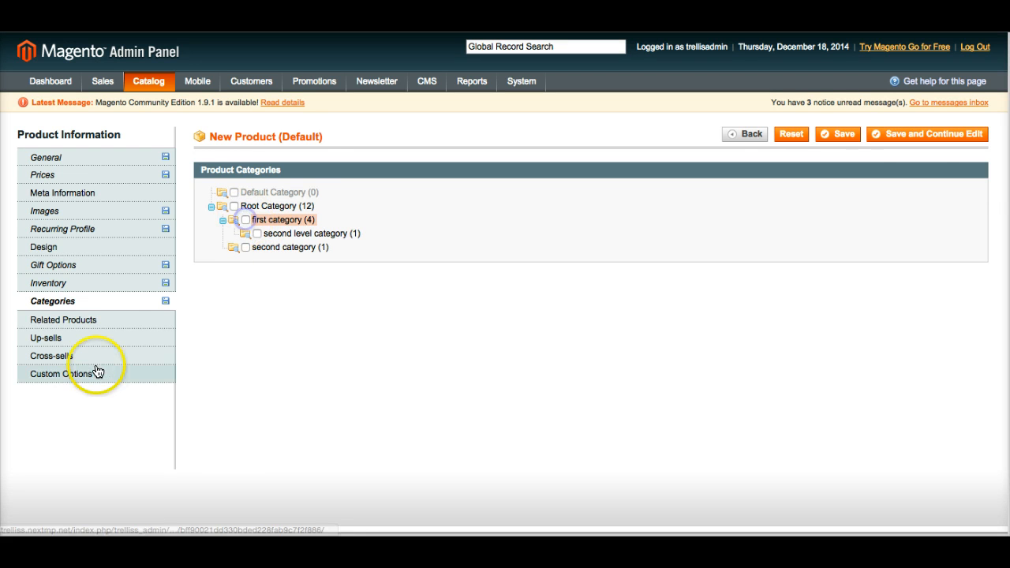
Select simple custom attribute set, bundled and virtual as the product's related products
click(97, 322)
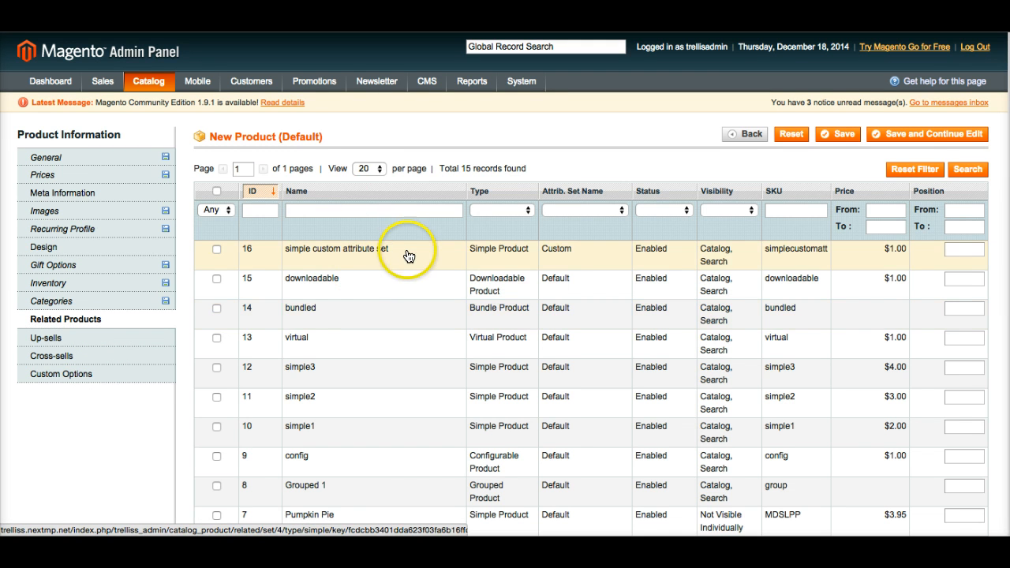
scroll(407, 268, down, 3)
scroll(407, 274, up, 3)
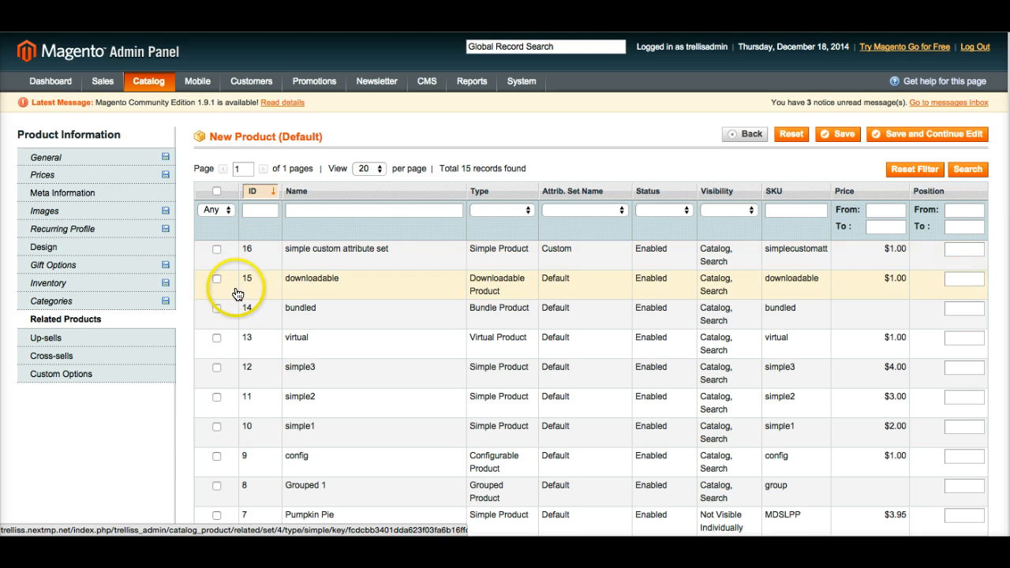
scroll(229, 283, down, 1)
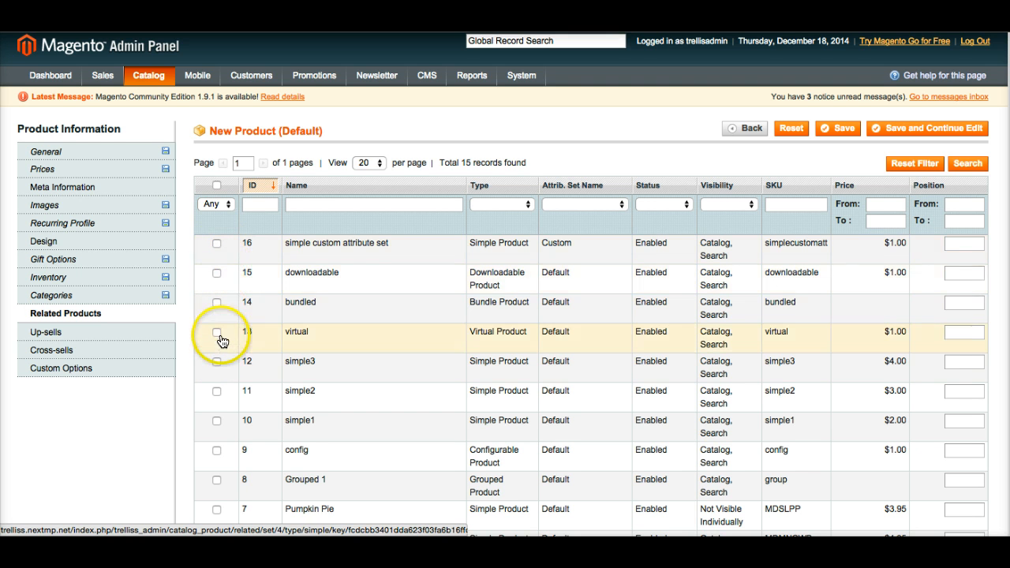
scroll(222, 371, down, 1)
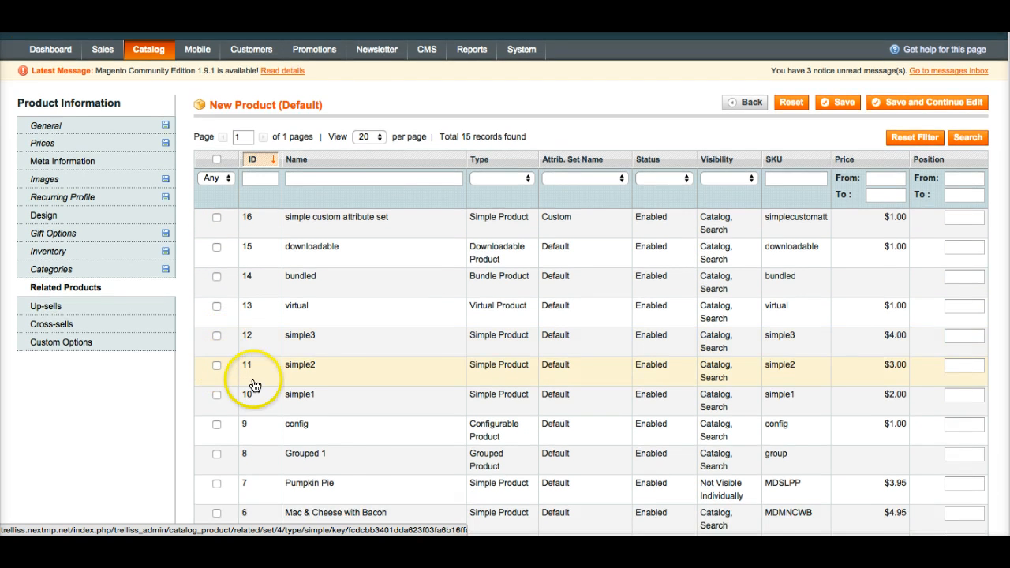
scroll(327, 377, down, 3)
scroll(245, 353, down, 1)
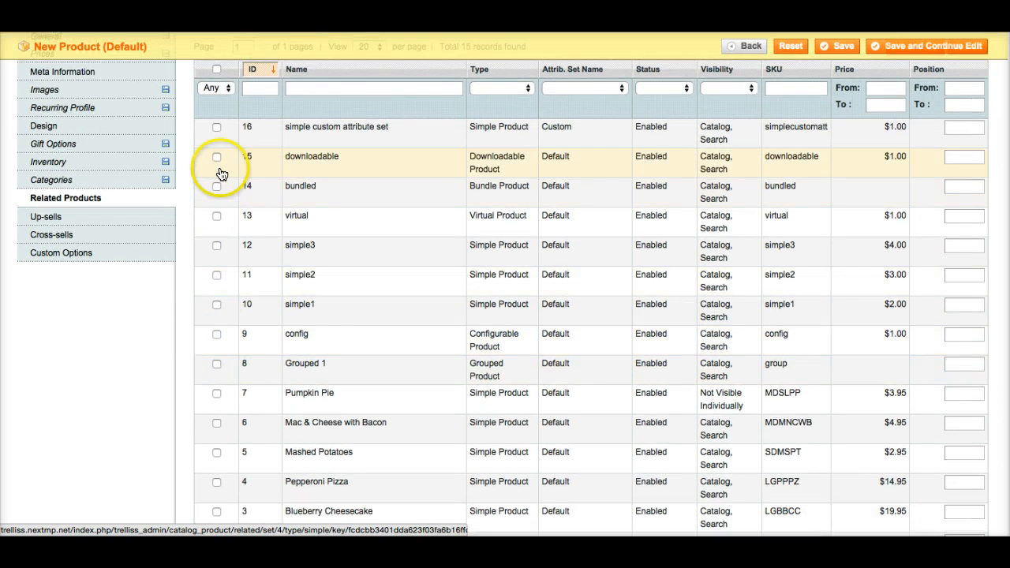
click(216, 126)
scroll(218, 253, up, 5)
click(218, 309)
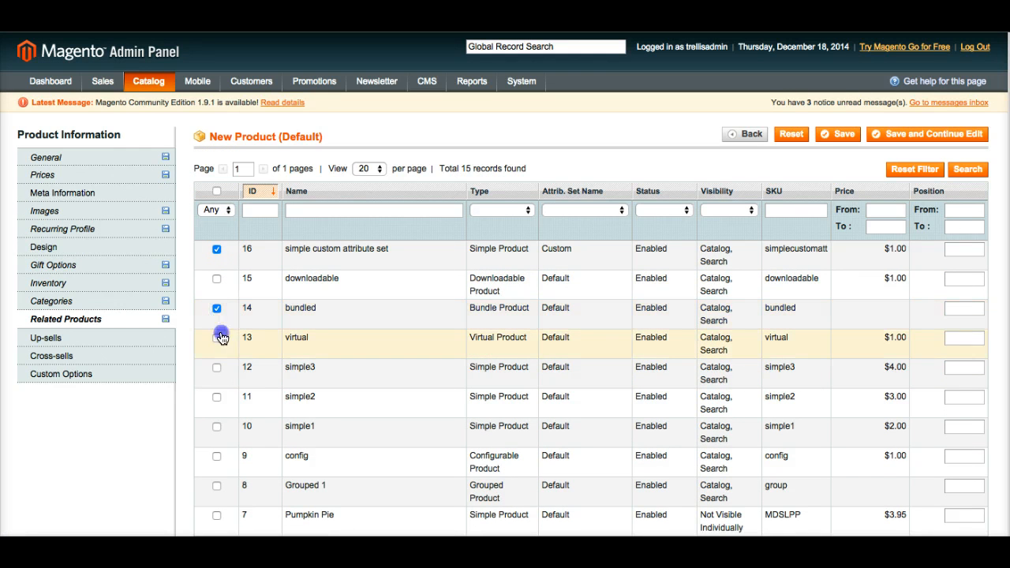
click(216, 337)
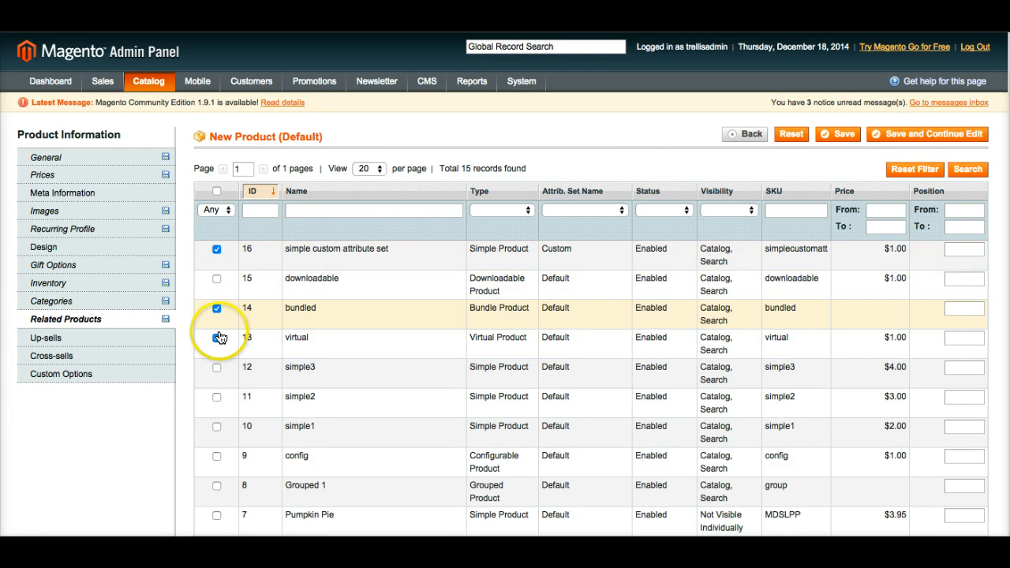
Try selecting simple custom attribute set, downloadable and bundled as up-sell products, and clear all three selections
scroll(218, 338, down, 1)
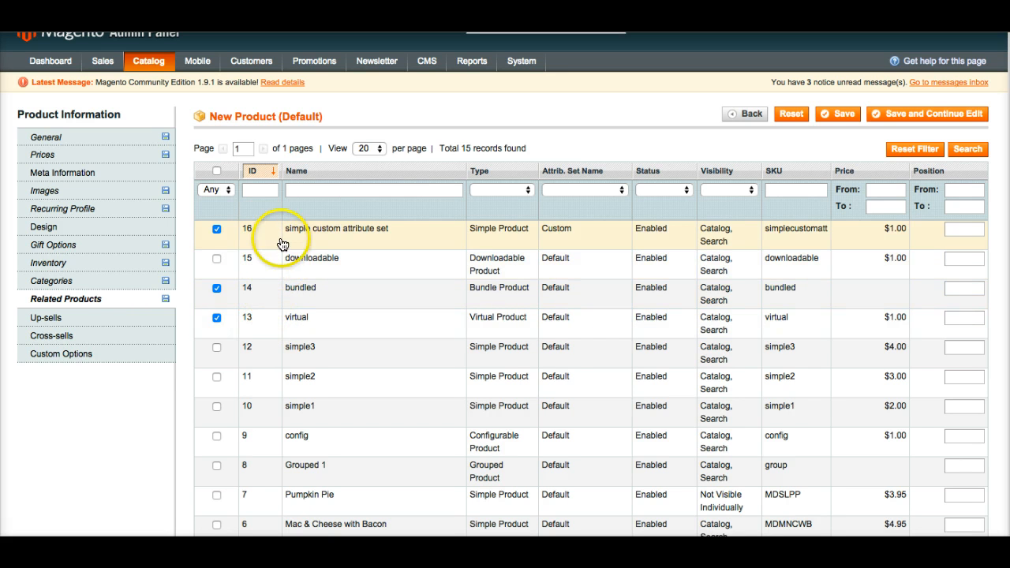
click(104, 318)
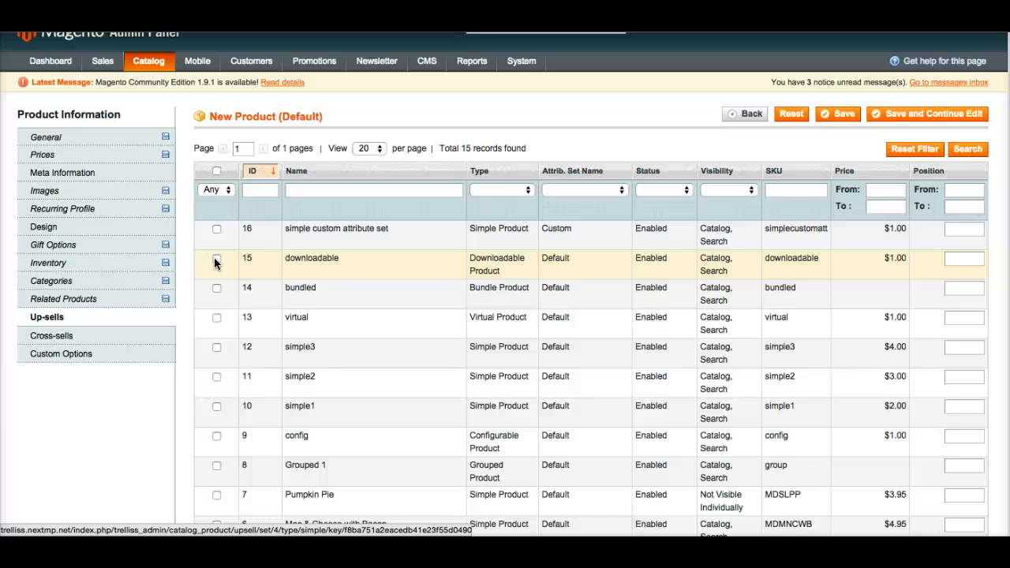
click(217, 230)
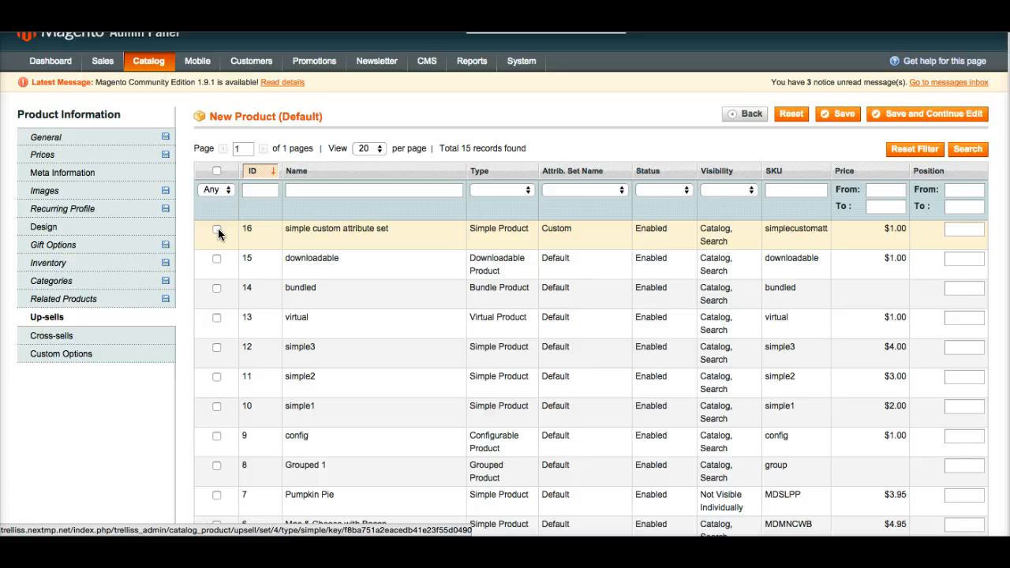
click(217, 230)
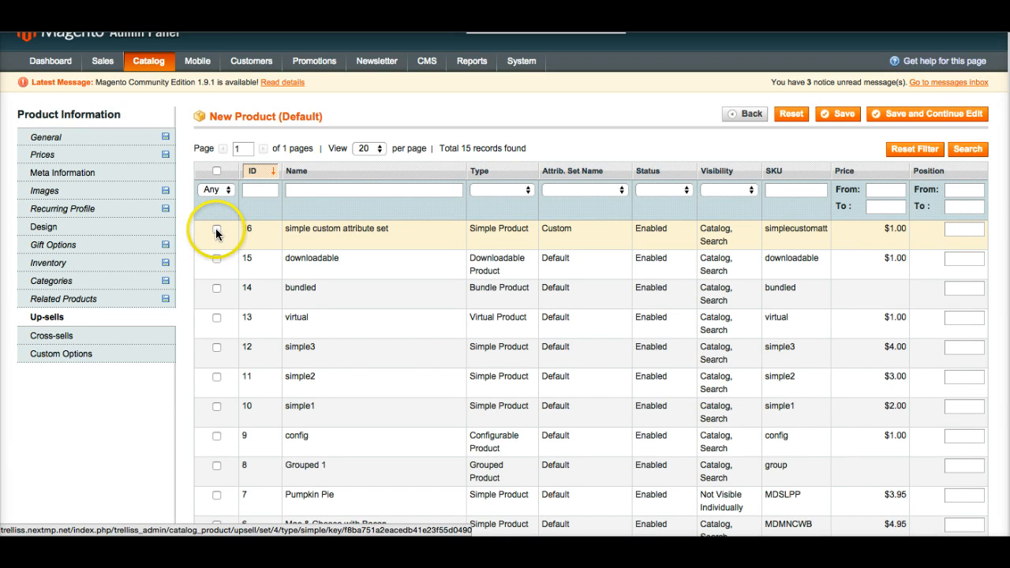
click(217, 259)
click(218, 288)
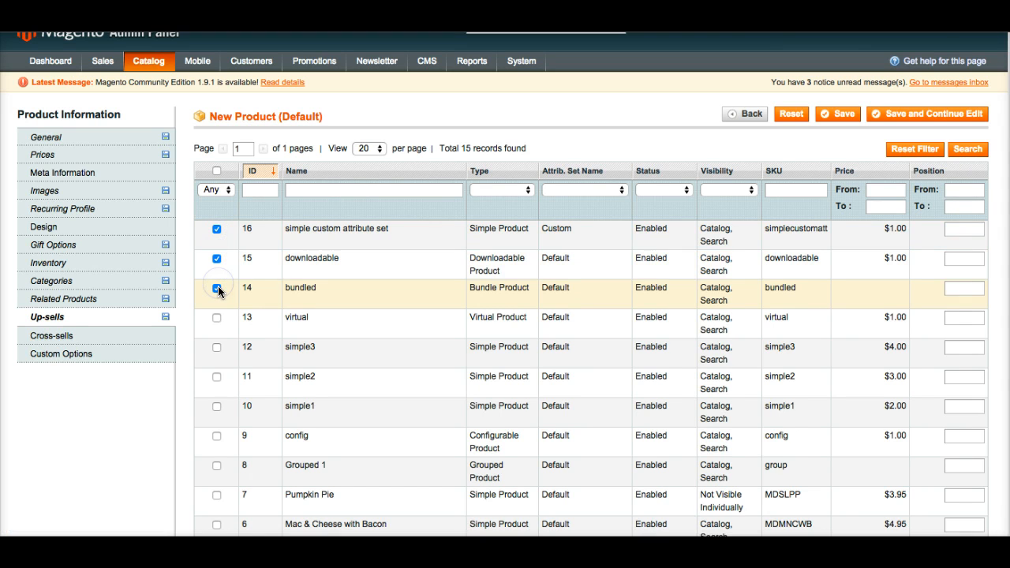
click(217, 288)
click(217, 259)
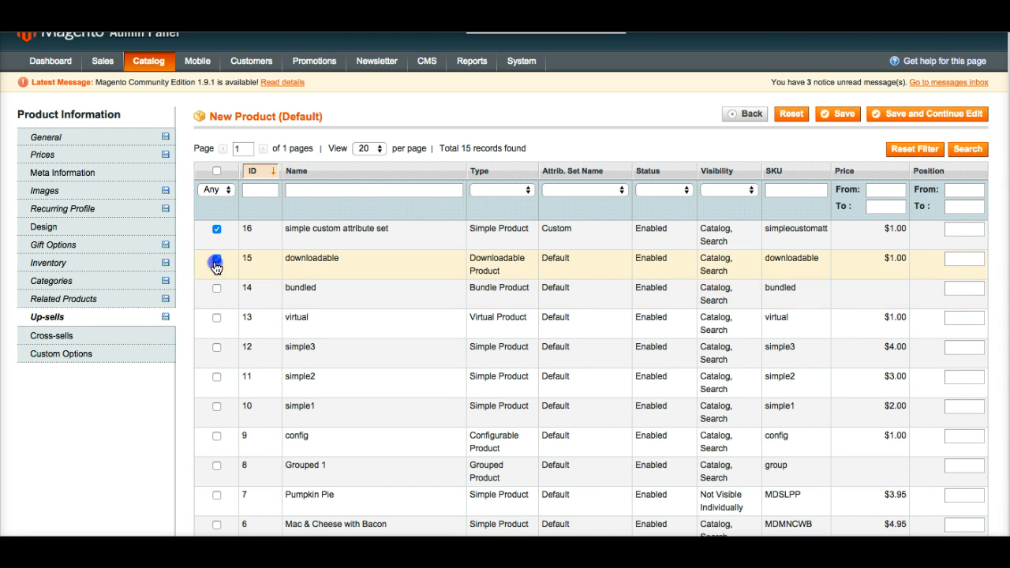
scroll(217, 269, up, 1)
click(217, 250)
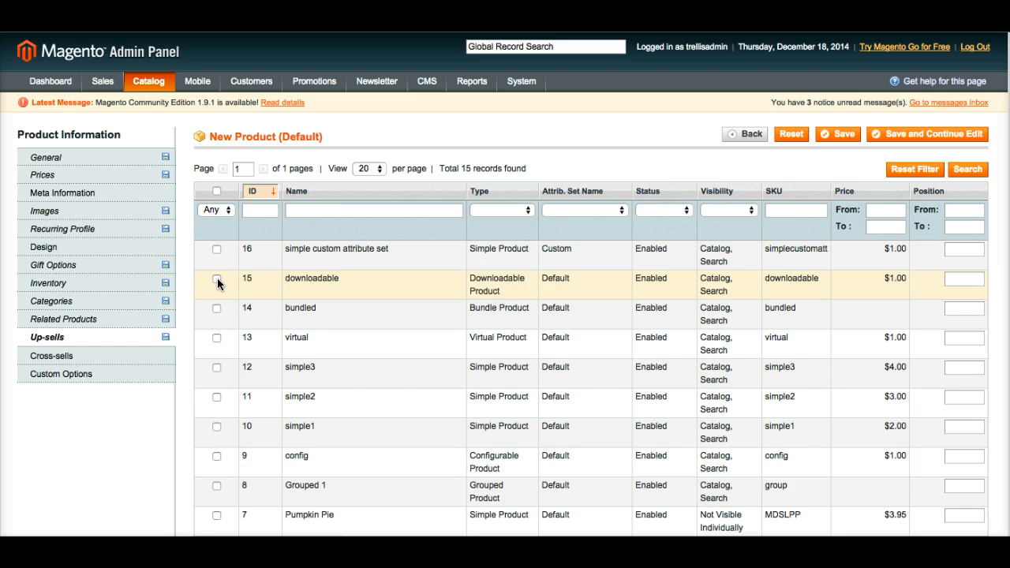
Try selecting bundled and simple custom attribute set as cross-sell products, and clear the selections
click(75, 359)
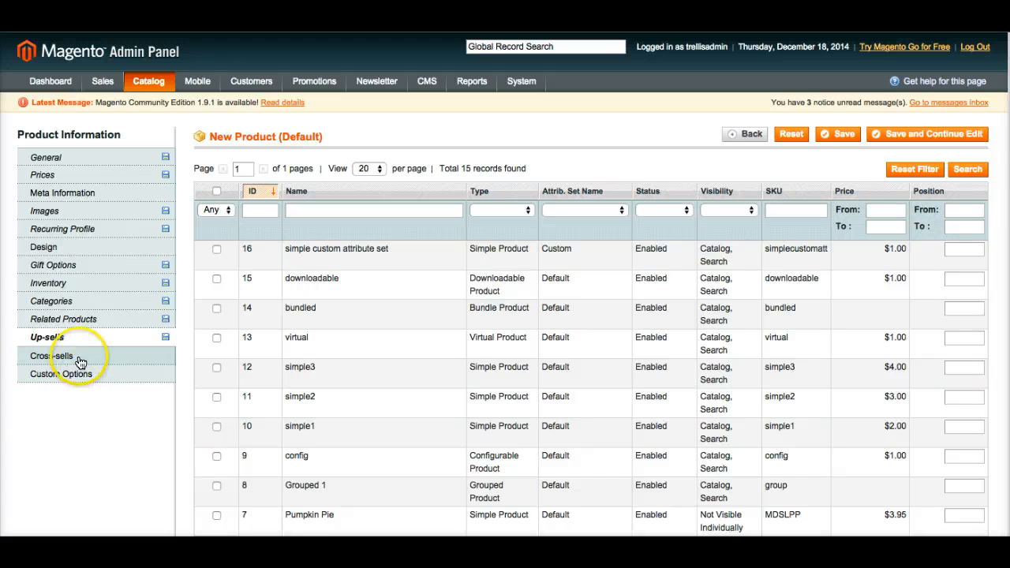
click(218, 307)
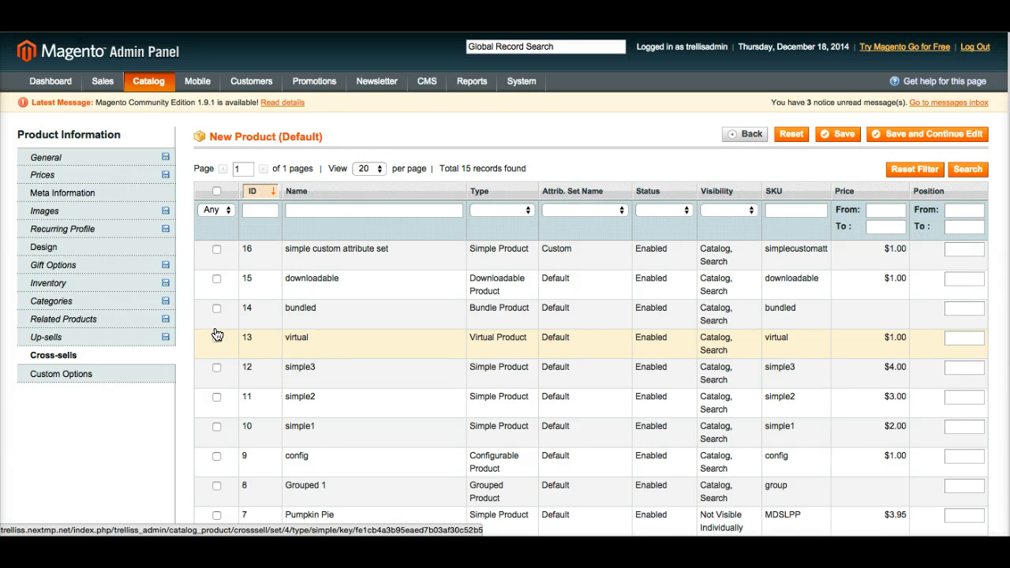
click(217, 338)
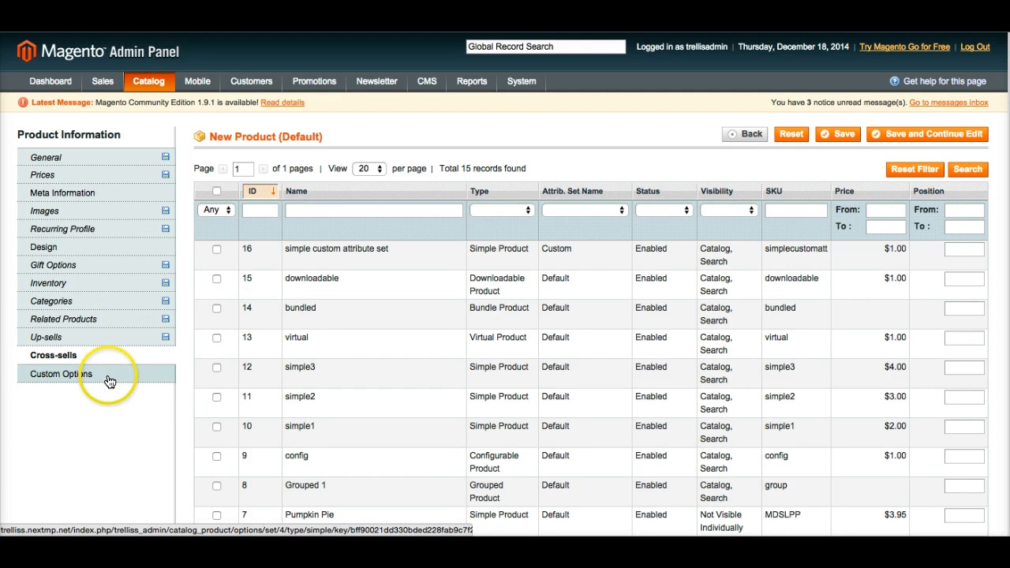
click(218, 310)
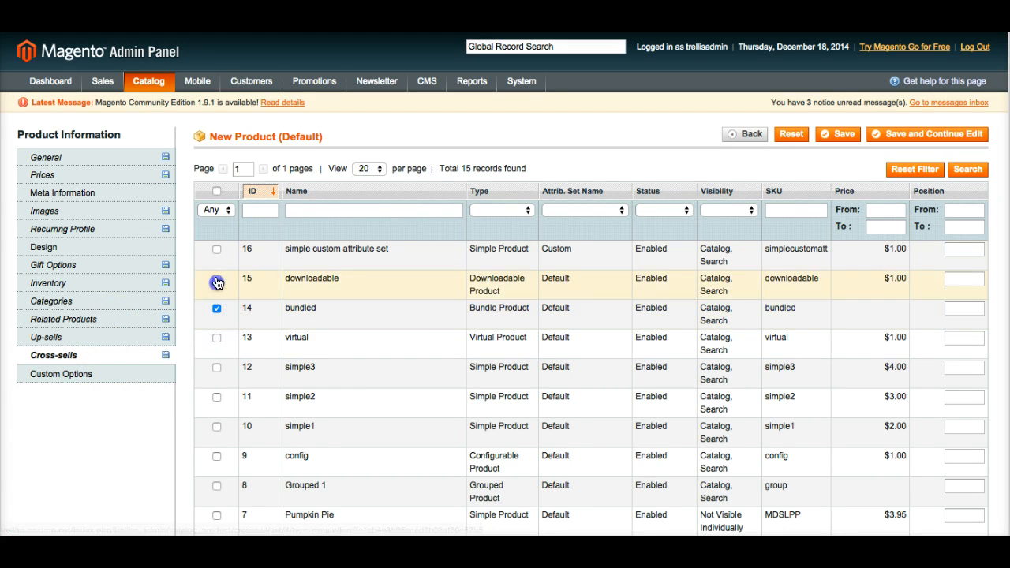
click(216, 249)
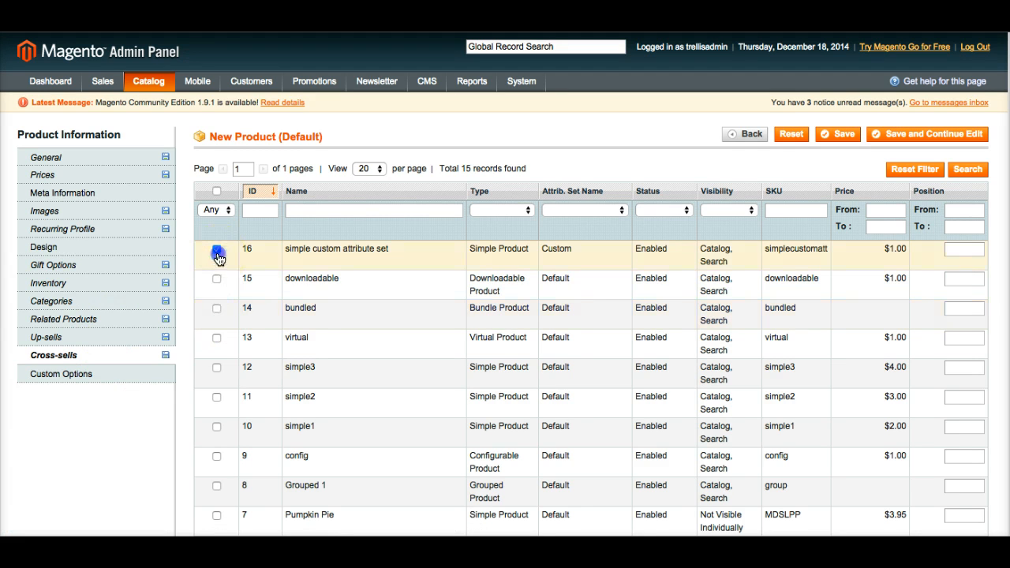
click(216, 250)
Add a custom option titled Color with the Drop-down input type and sort order 0
click(107, 373)
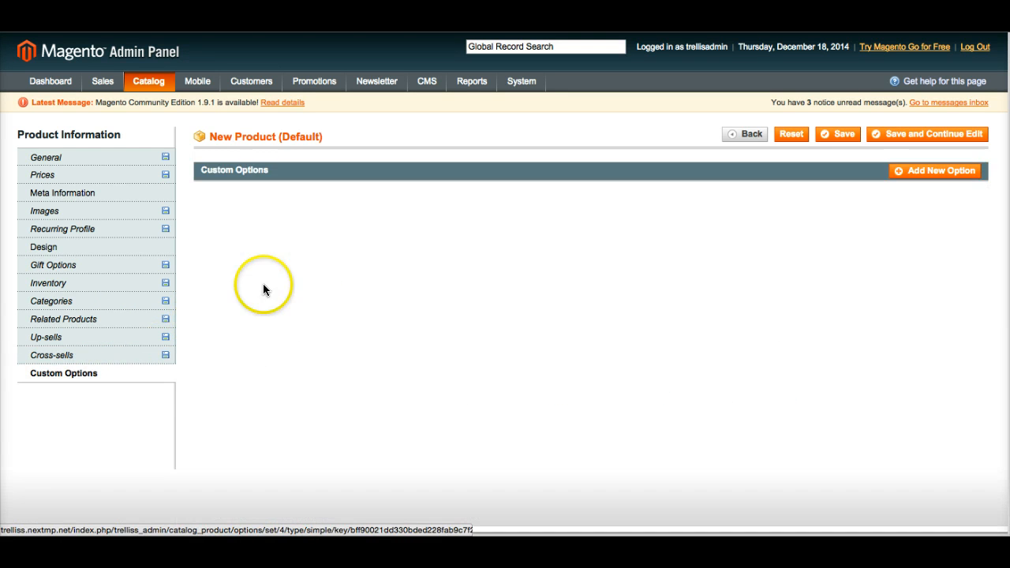
click(925, 175)
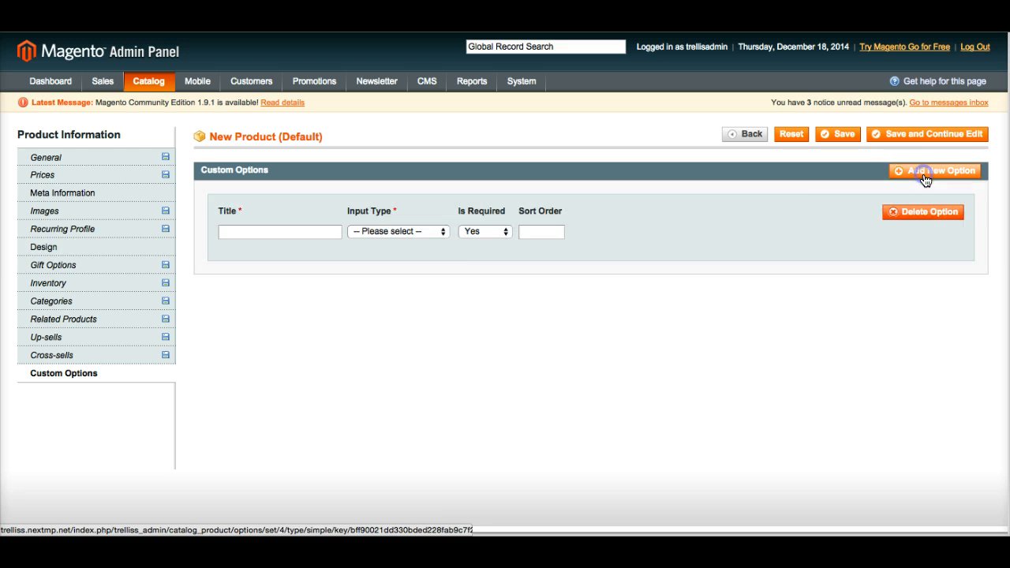
click(379, 230)
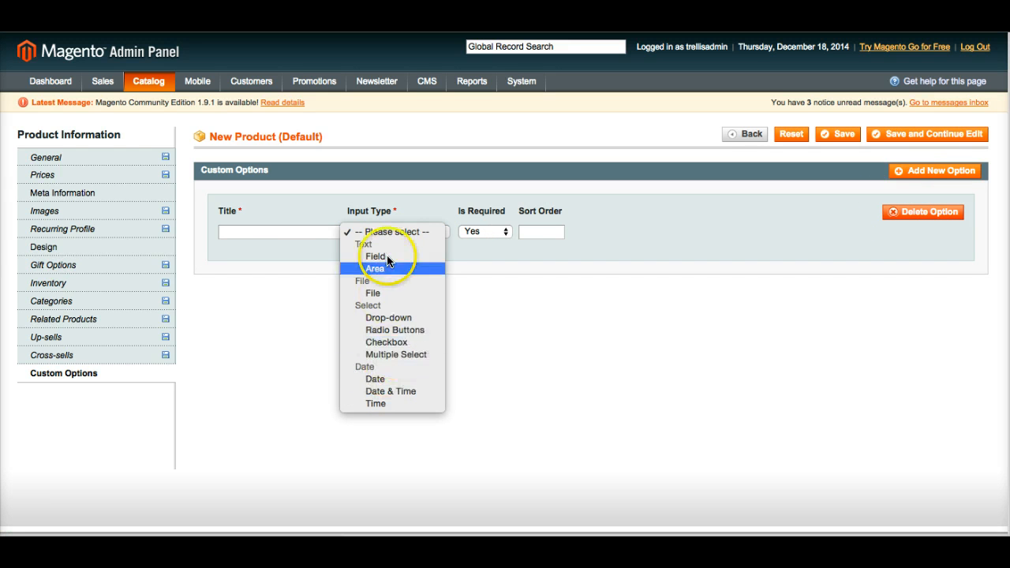
click(392, 317)
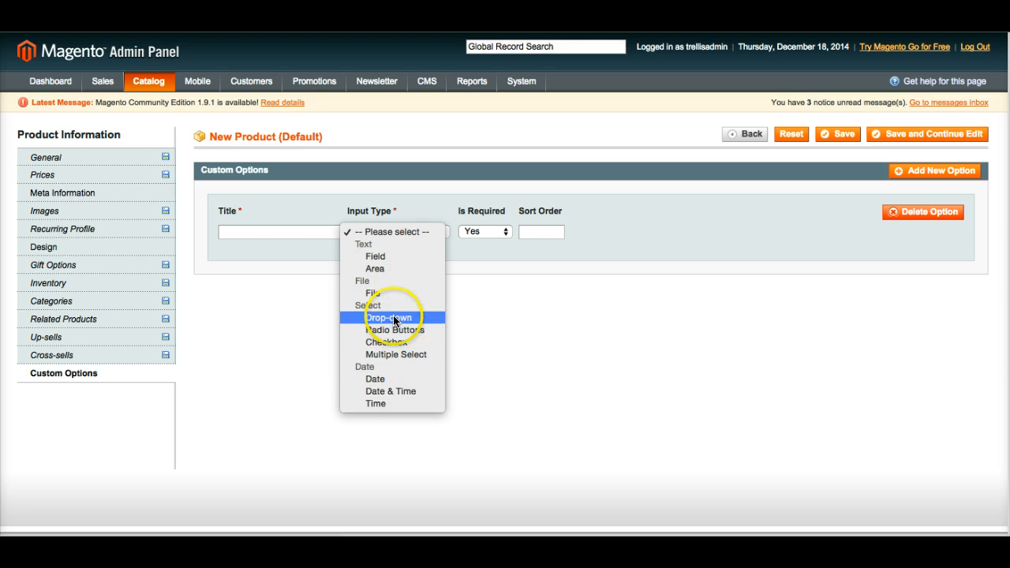
click(393, 318)
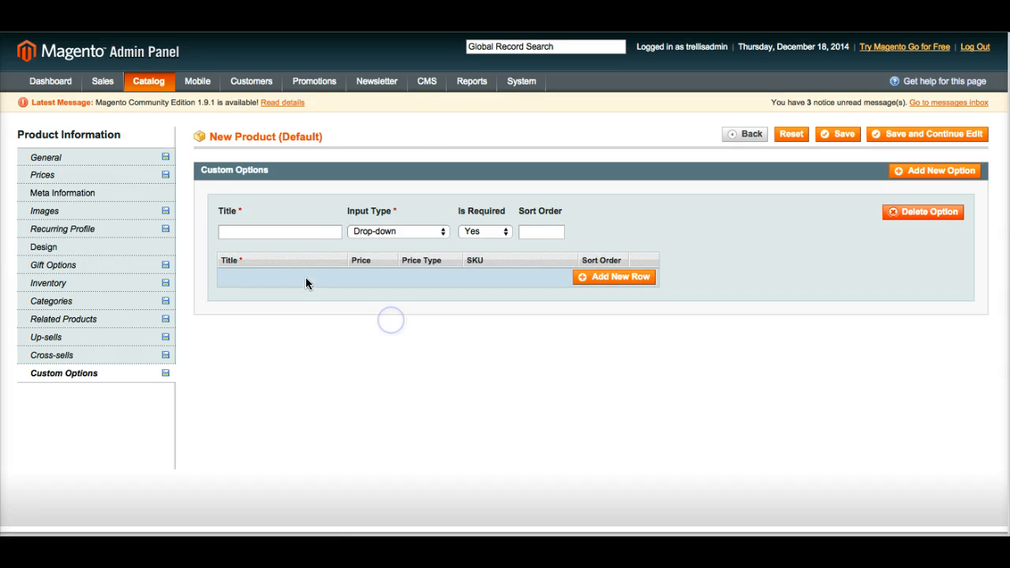
click(298, 228)
text(Color)
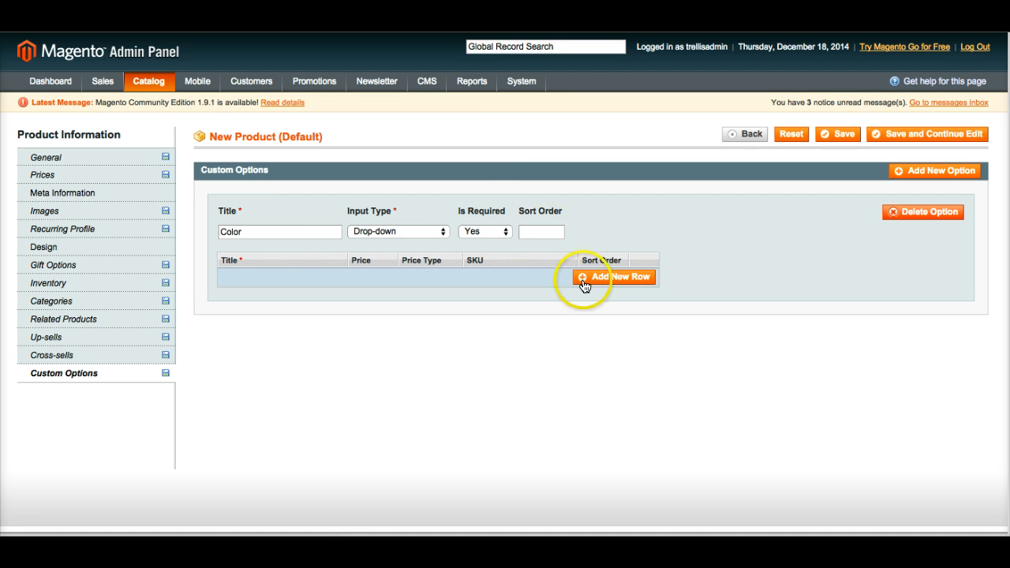
click(531, 231)
text(0)
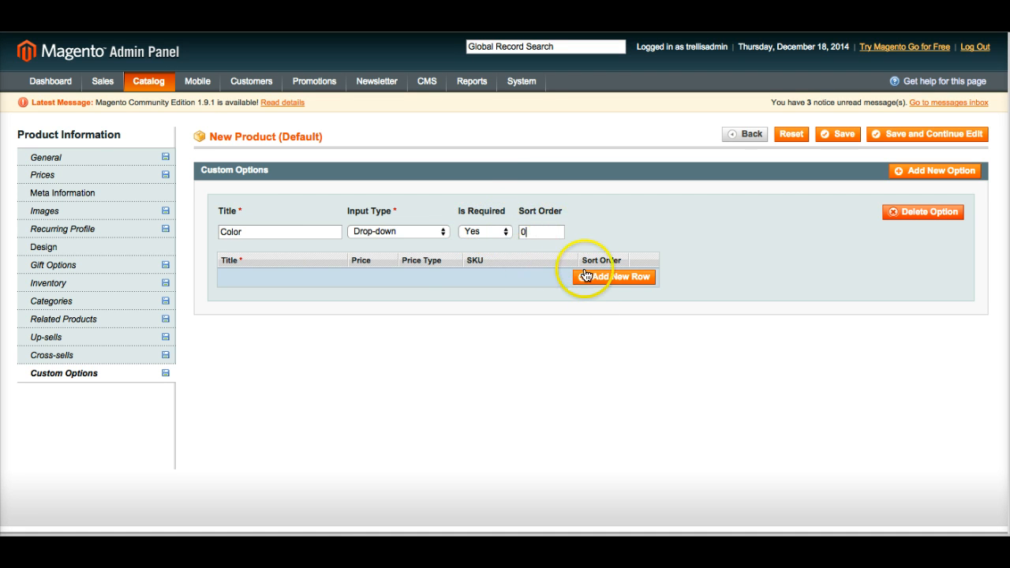
Add two value rows to the Color option and title them Red and Blue
click(599, 279)
click(615, 306)
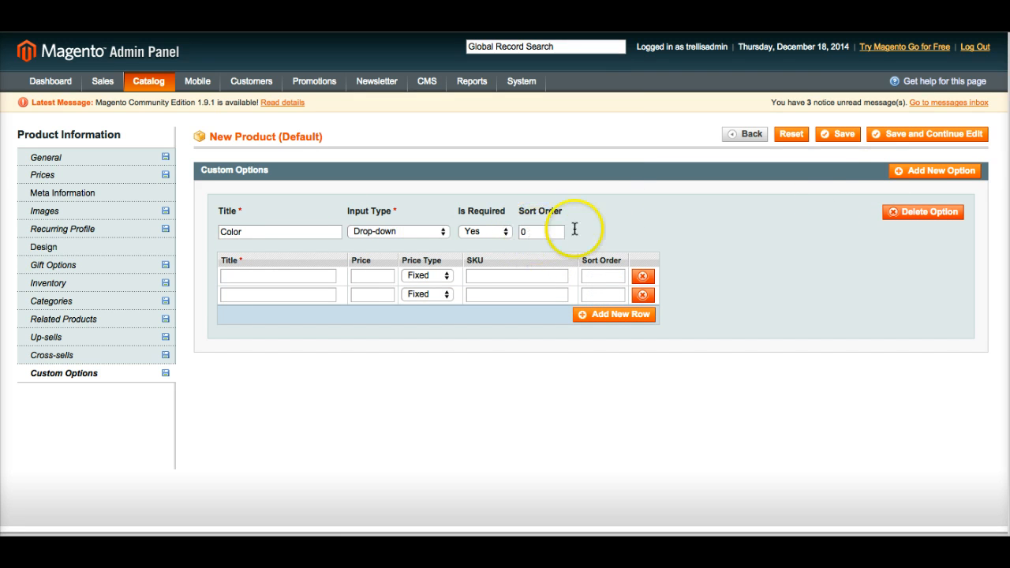
click(274, 277)
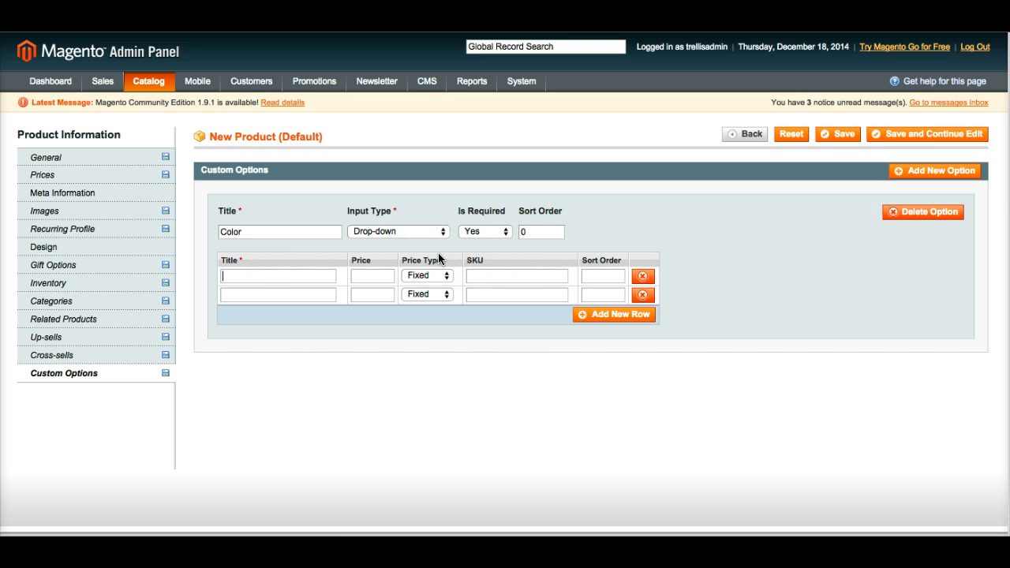
text(Red)
click(426, 275)
click(284, 291)
text(Blue)
Add a third value row to the Color option and title it Green
click(580, 314)
click(268, 308)
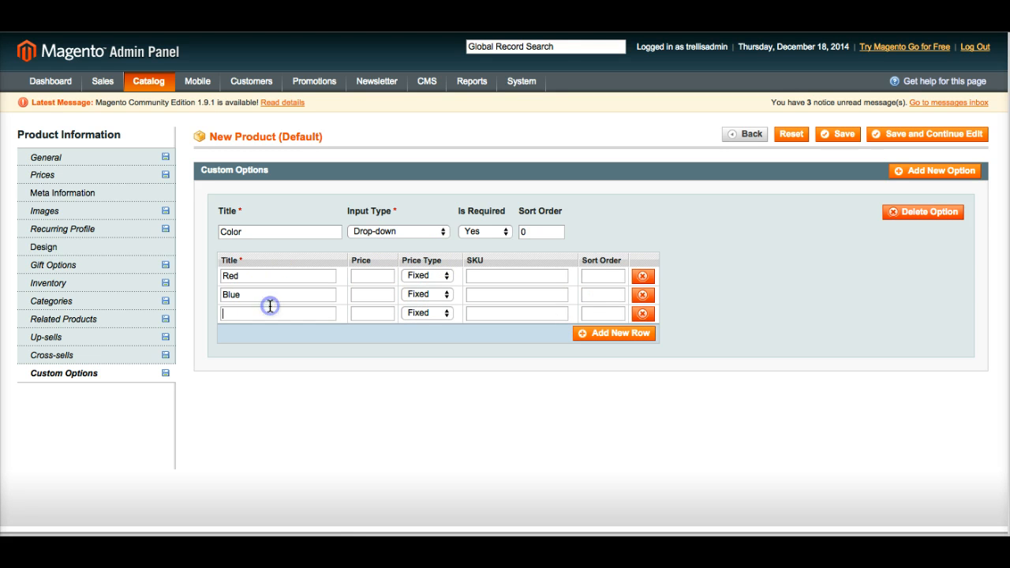
text(Green)
key(BackSpace)
key(BackSpace)
text(n)
Set the Color value prices to 1.00 for Red, 2.00 for Blue and 3.00 for Green
click(381, 272)
text(1.00)
click(373, 293)
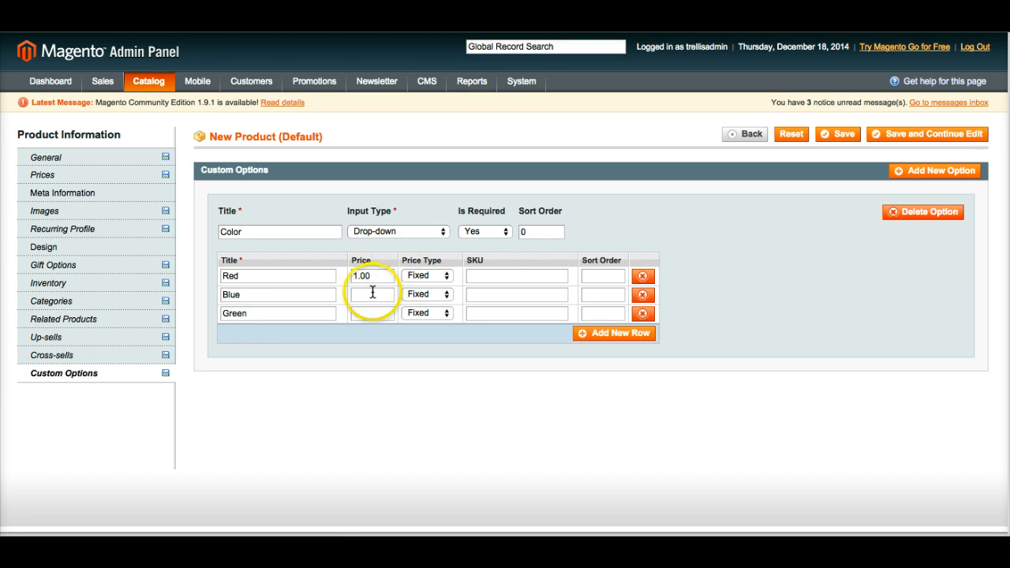
text(2.00)
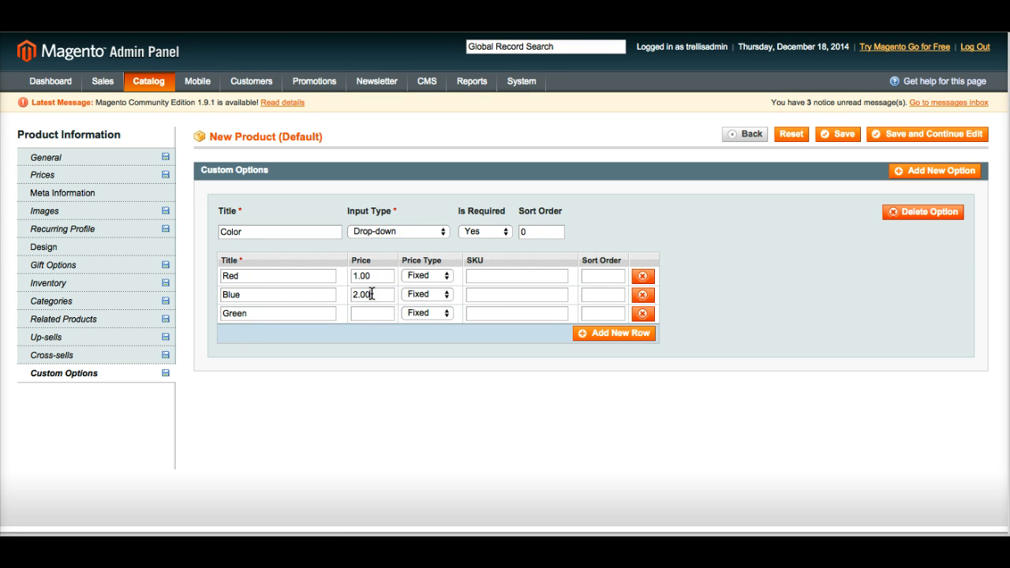
click(371, 313)
text(3.00)
Enter the SKUs red, blue and green for the matching Color value rows
click(534, 273)
text(red)
click(531, 289)
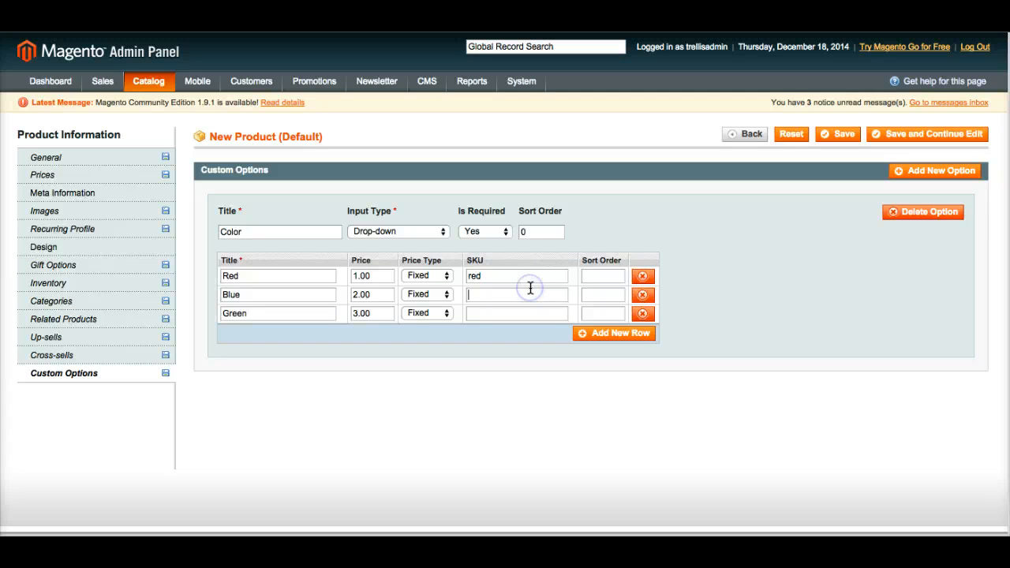
text(blue)
click(505, 316)
text(green)
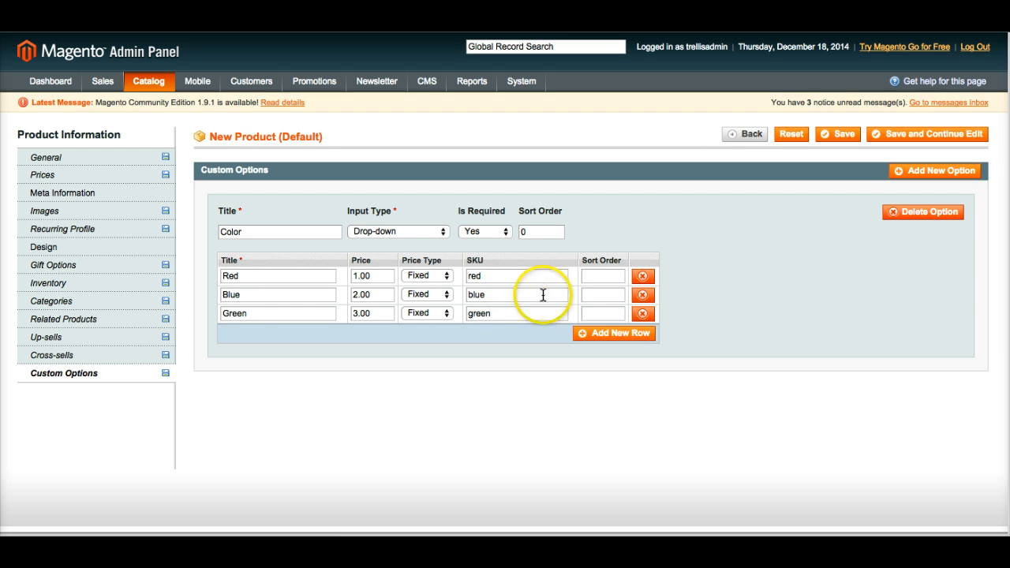
Set the sort order of the Color values to 1 for Red, 2 for Blue and 3 for Green
click(592, 275)
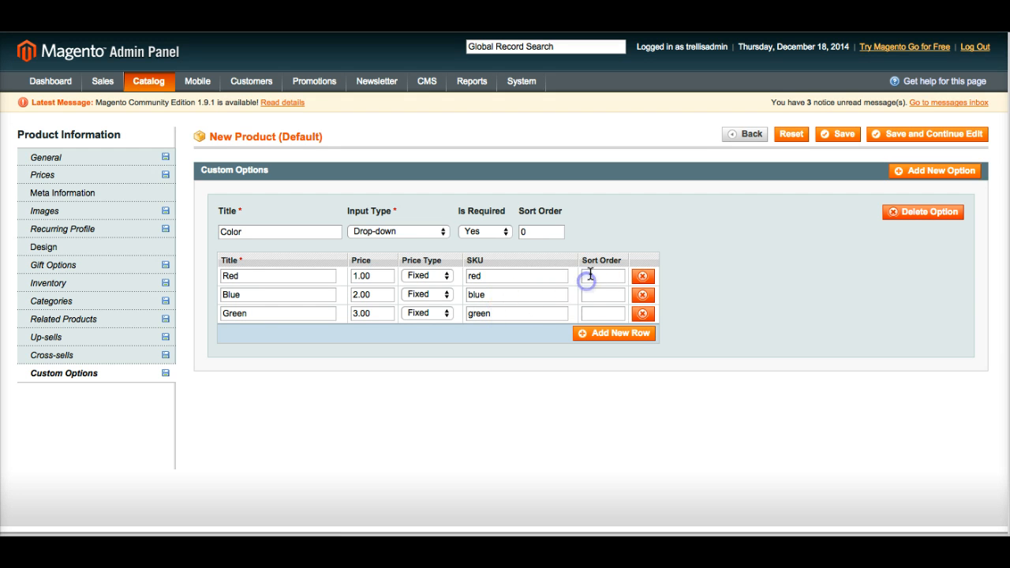
text(1)
click(598, 293)
text(2)
click(601, 309)
text(3)
click(597, 293)
click(608, 300)
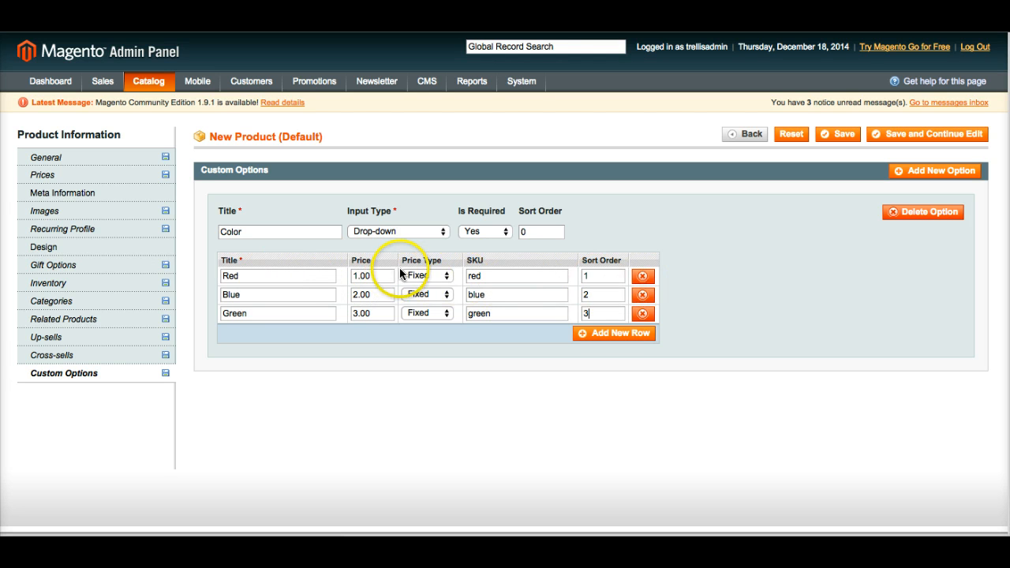
Examine the price types available for the Red value, keeping the current choice
click(449, 276)
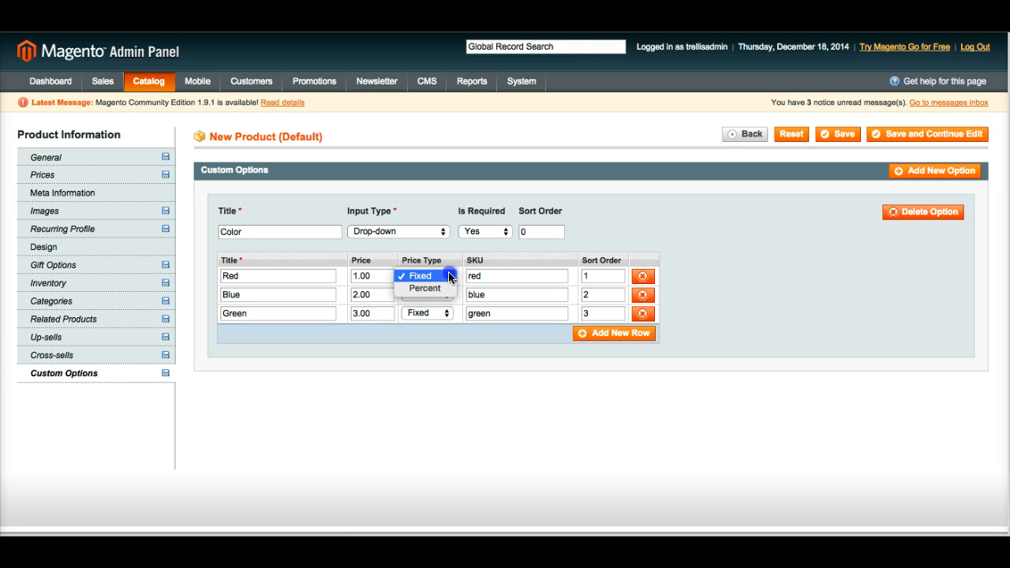
click(477, 262)
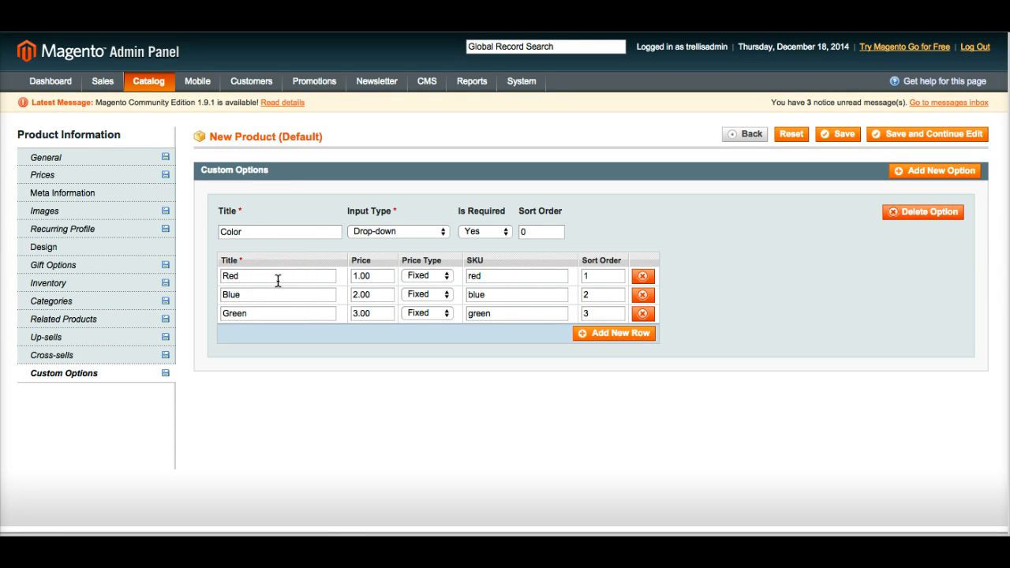
drag(222, 279, 364, 280)
click(276, 295)
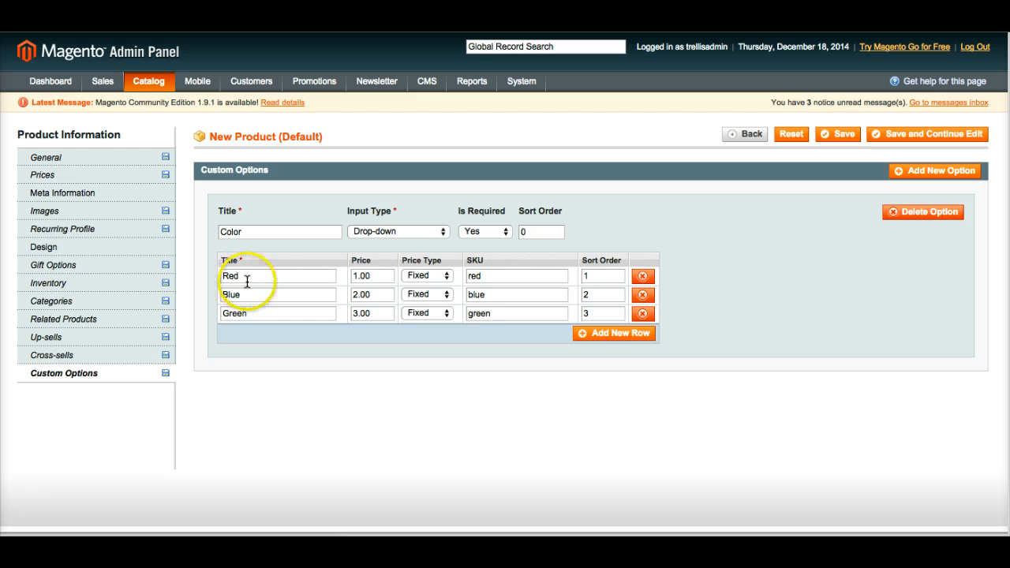
click(248, 276)
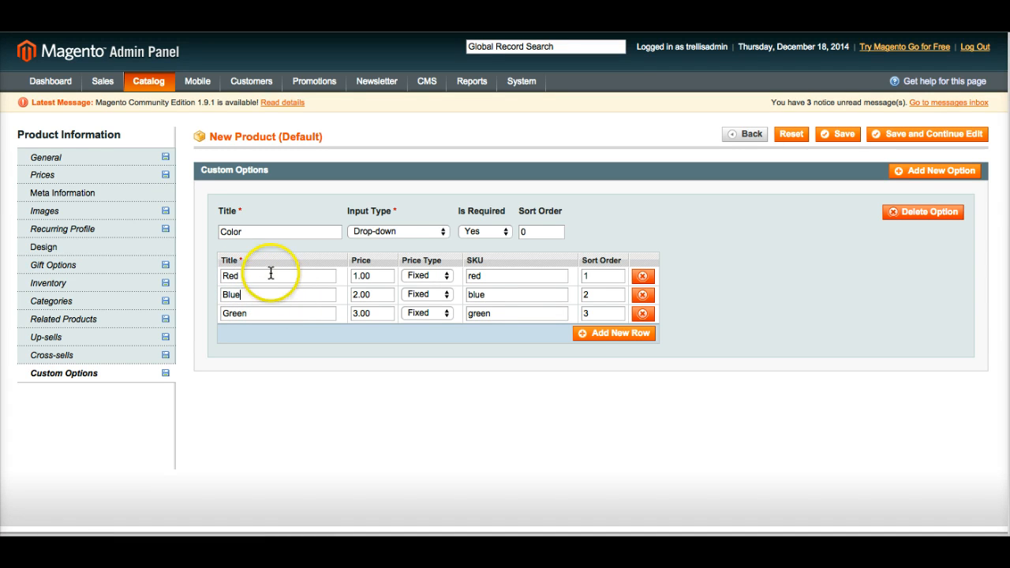
click(271, 273)
click(271, 292)
click(269, 311)
click(263, 296)
click(289, 256)
Bring up the catalog's attribute management choices
mouse_move(146, 82)
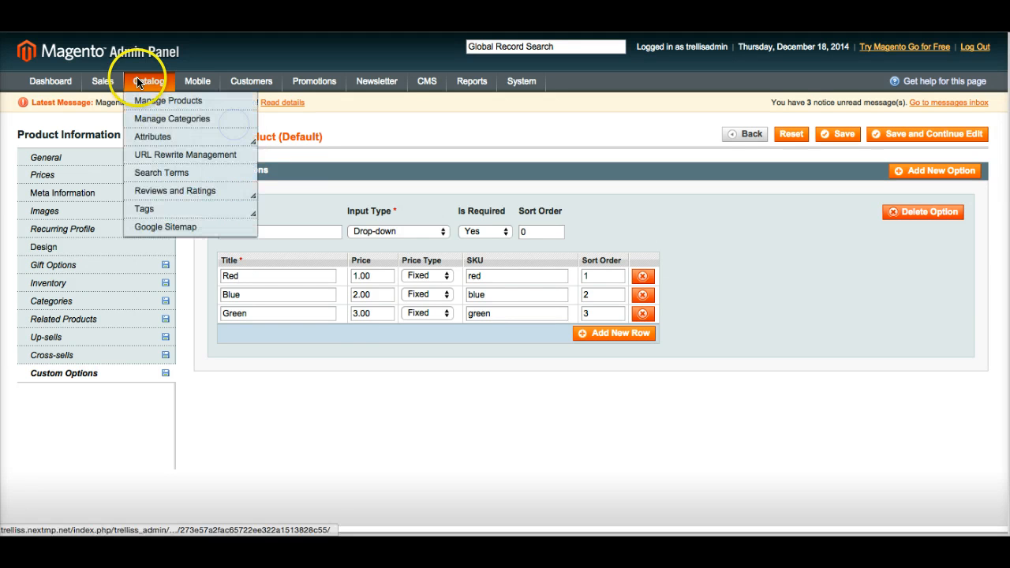
mouse_move(156, 142)
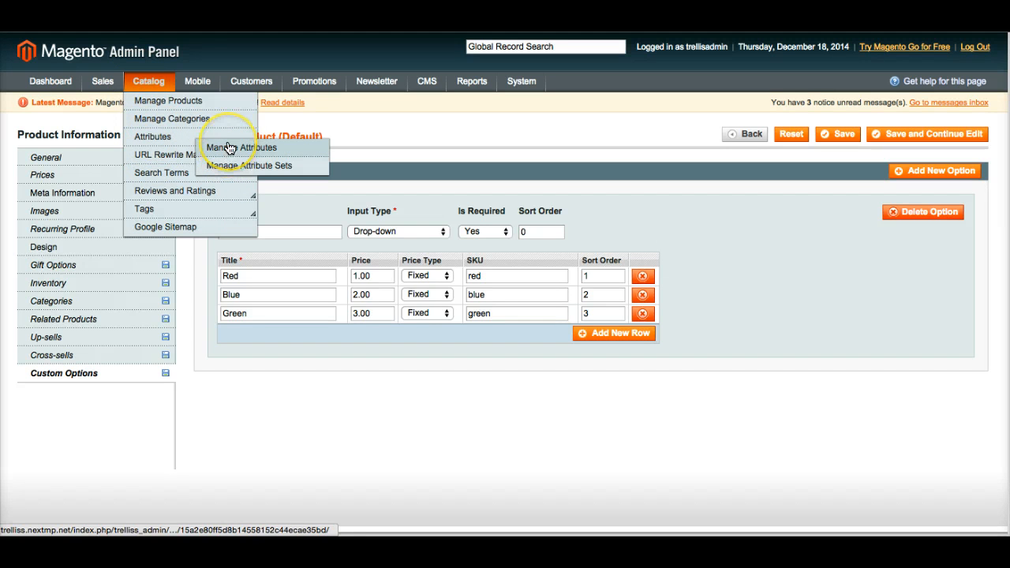